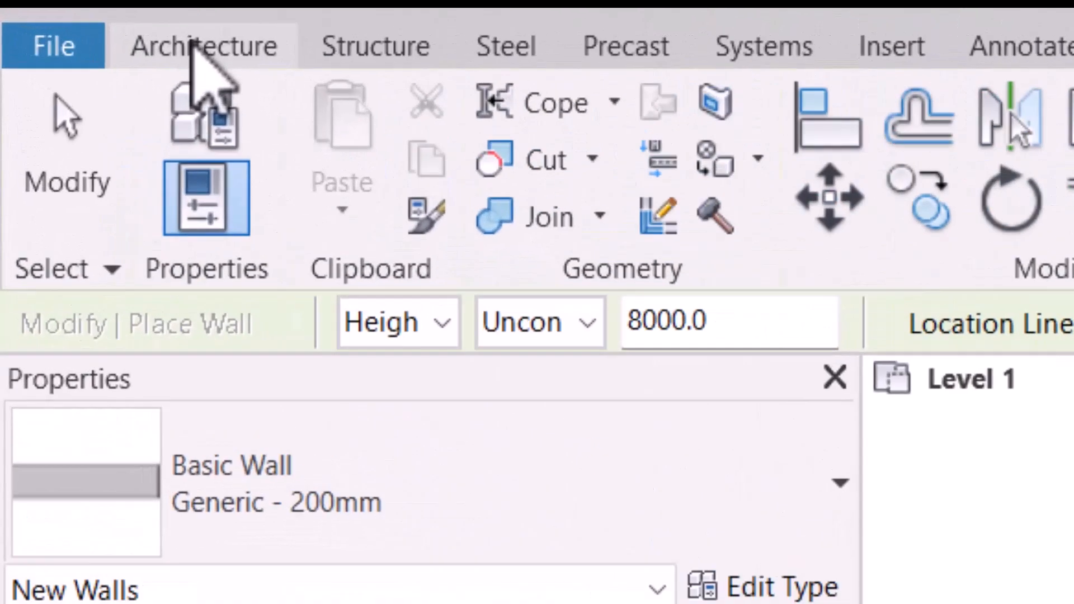
Step: Start the Wall tool and examine the available Basic Wall types, keeping Generic - 200mm as the current type
left_click(64, 37)
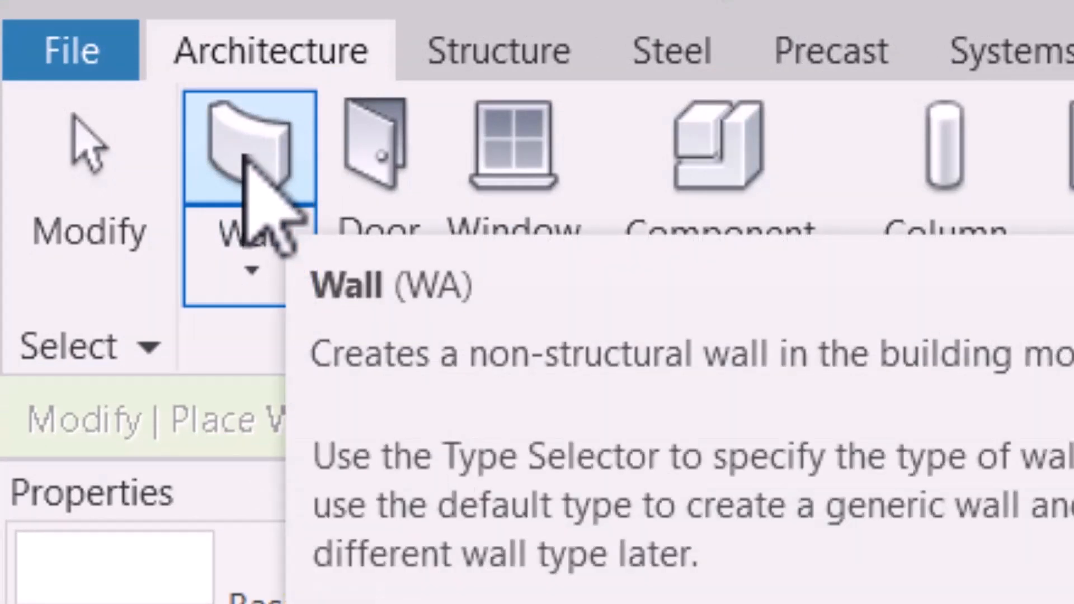
left_click(244, 158)
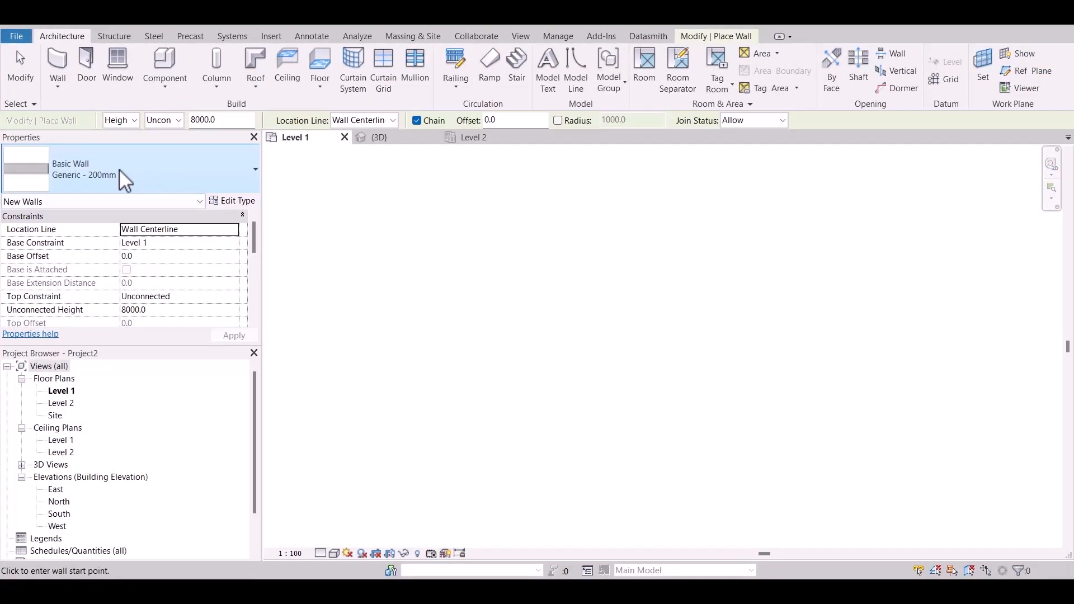
left_click(112, 171)
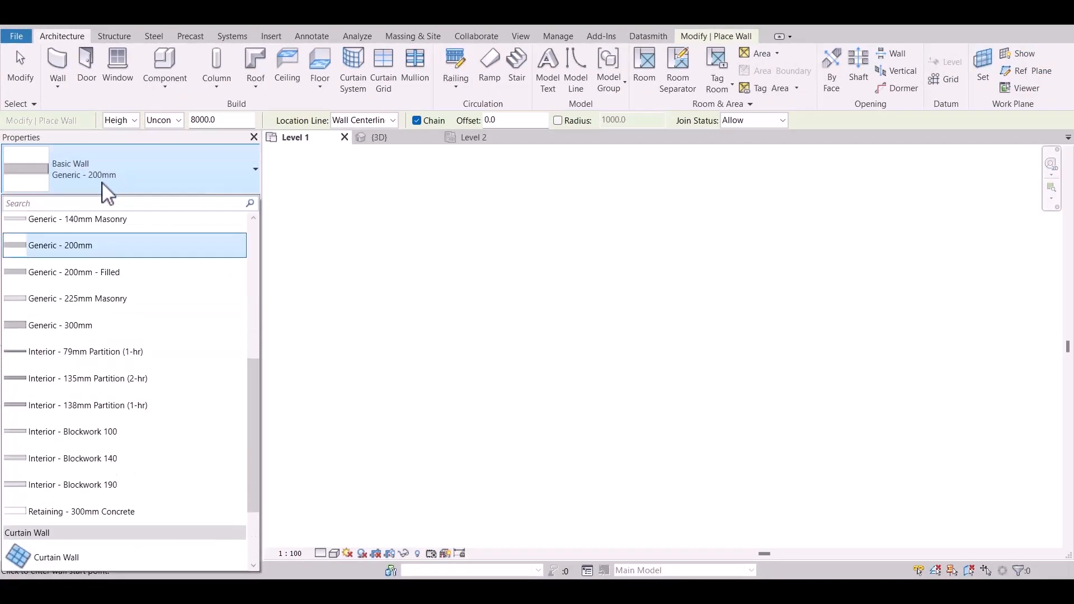
scroll(106, 336, "up", 1)
scroll(108, 339, "up", 3)
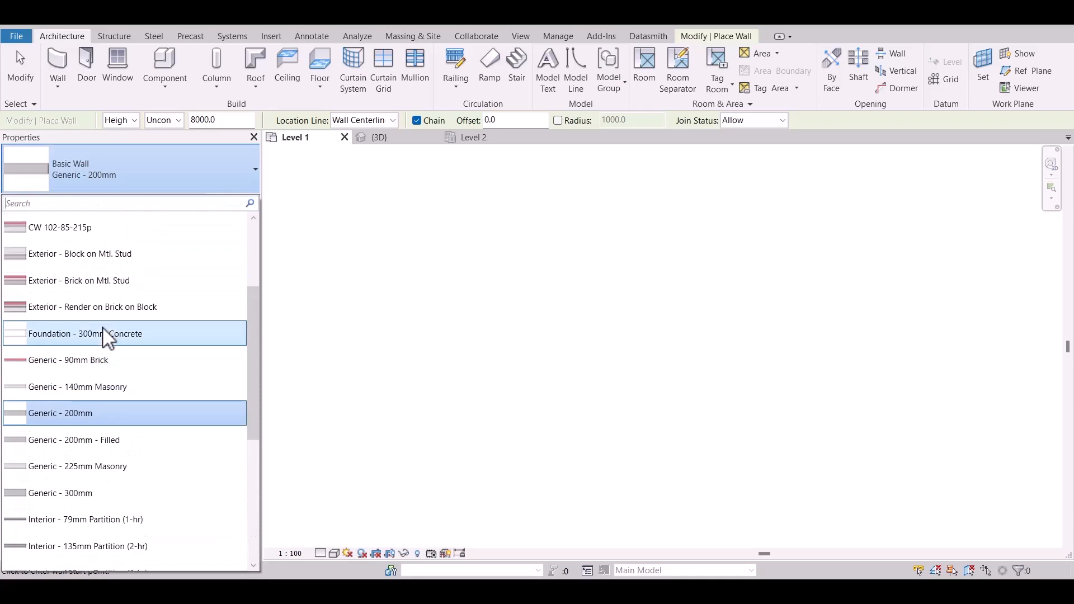
scroll(108, 339, "up", 1)
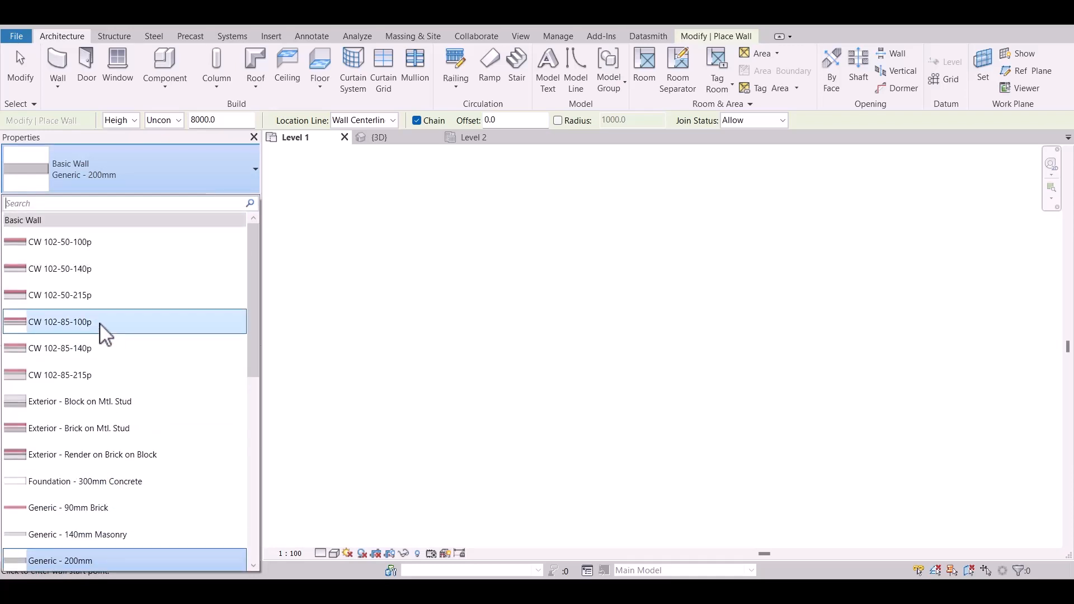
scroll(104, 327, "down", 3)
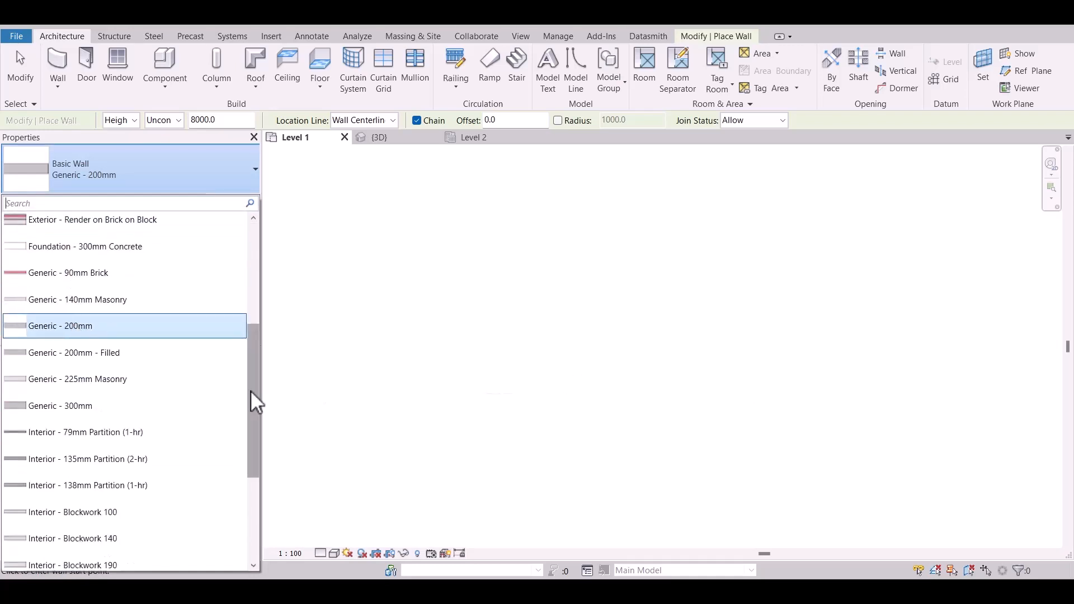
scroll(143, 352, "down", 1)
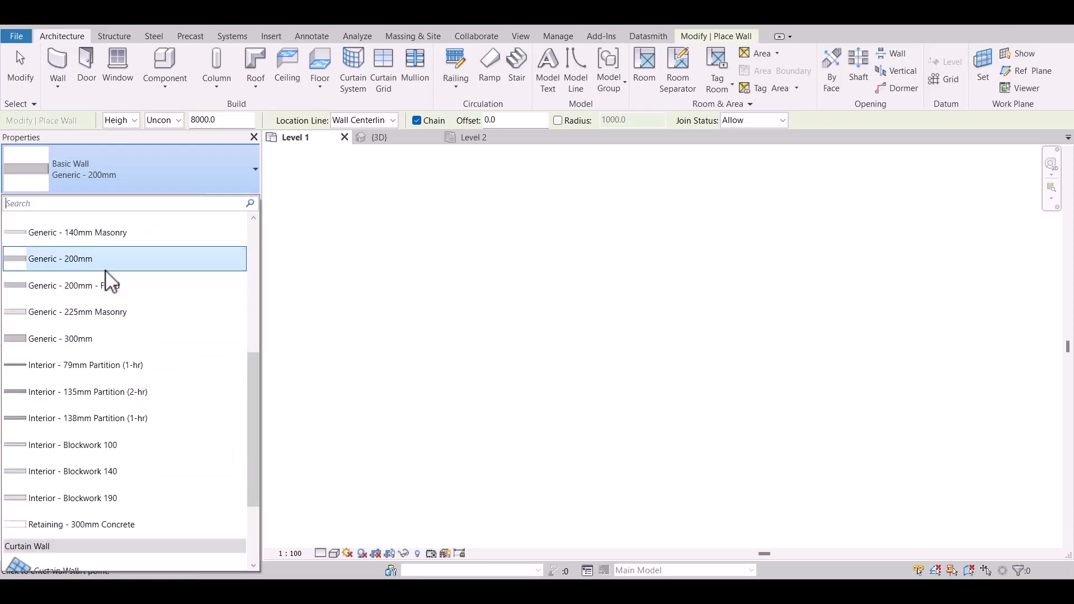
Step: Draw a horizontal Generic - 200mm wall about 5300 mm long on Level 1 and select it
left_click(549, 318)
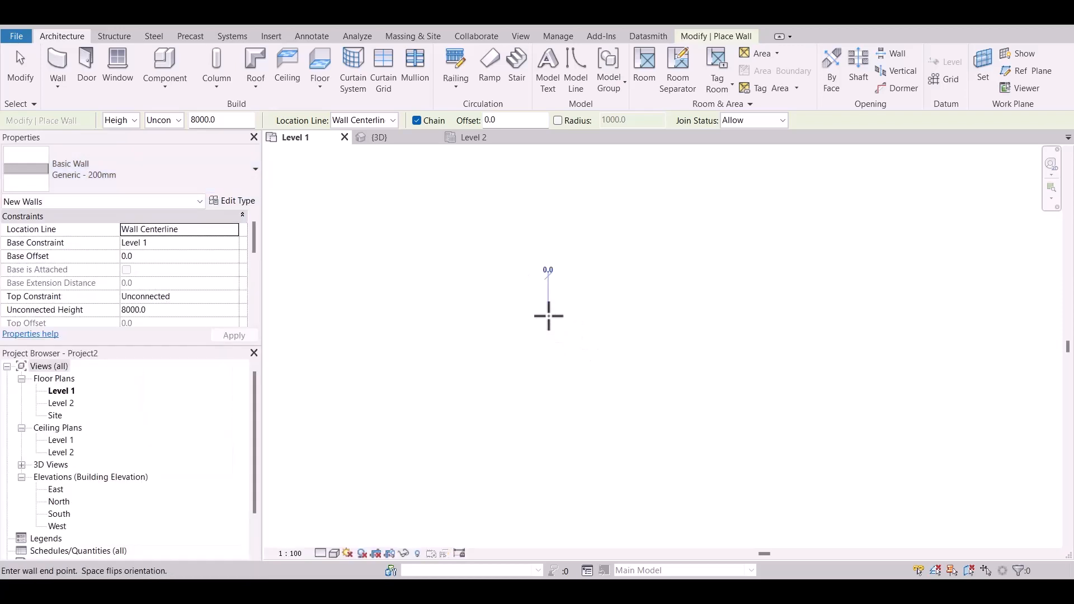
left_click(549, 316)
left_click(700, 316)
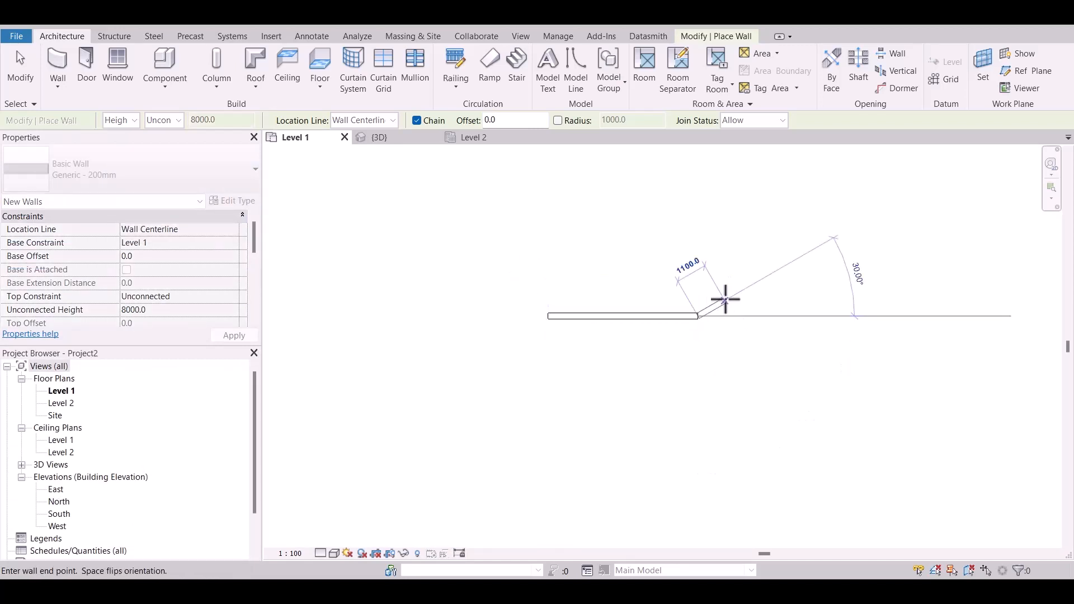
key("Escape")
middle_click_drag(720, 338, 687, 268)
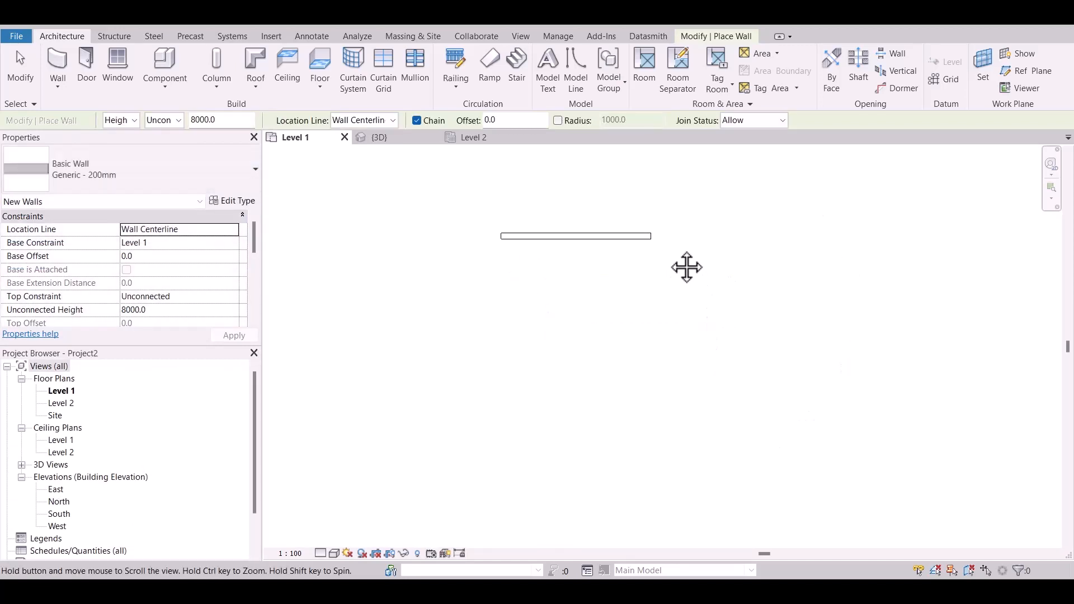
key("Escape")
left_click(611, 237)
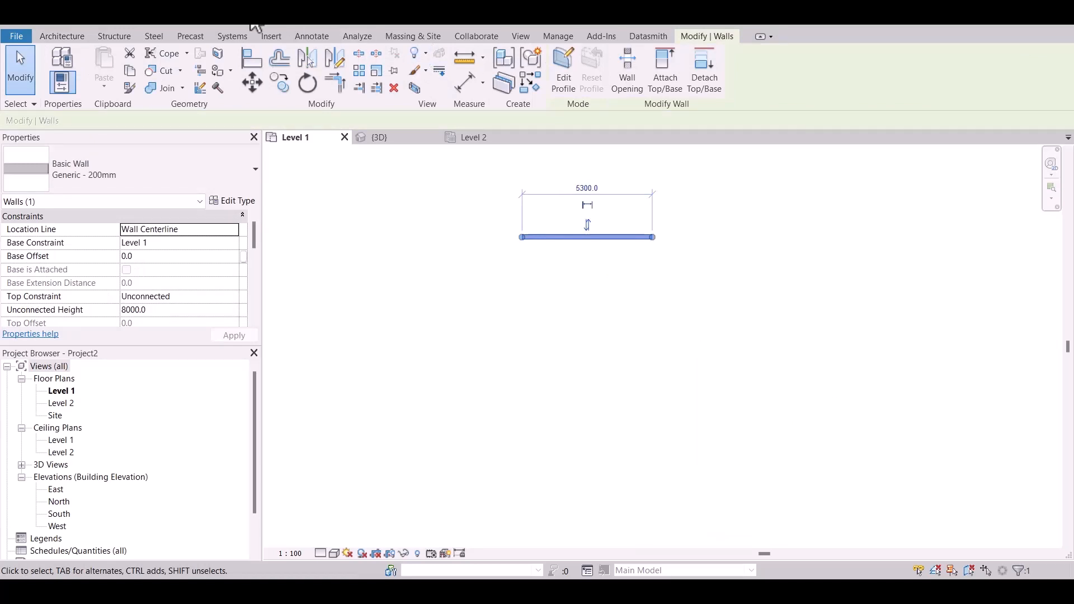
scroll(634, 230, "up", 3)
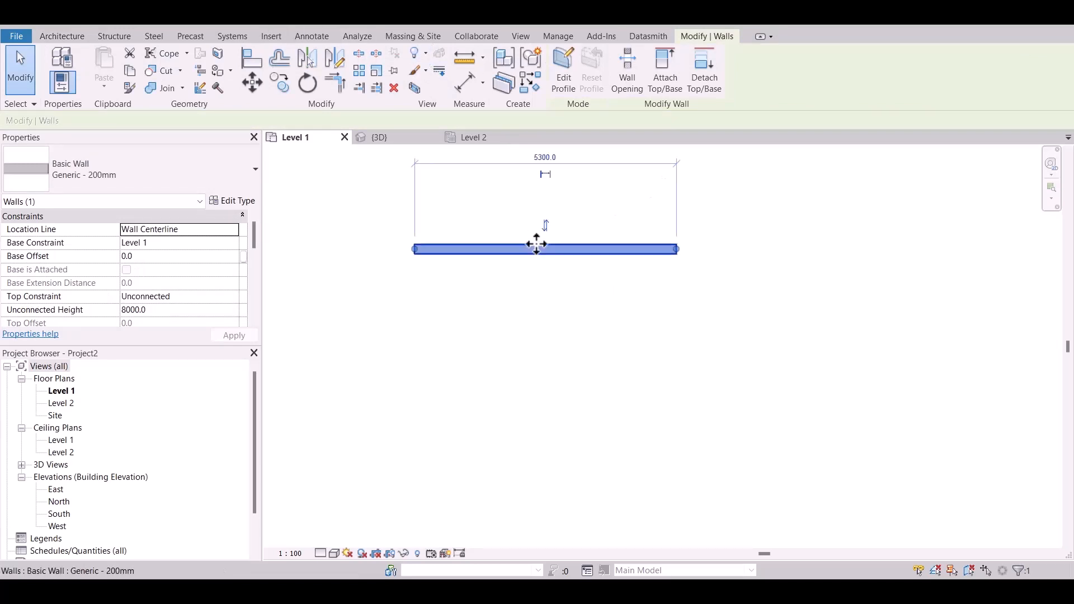
middle_click_drag(621, 277, 653, 243)
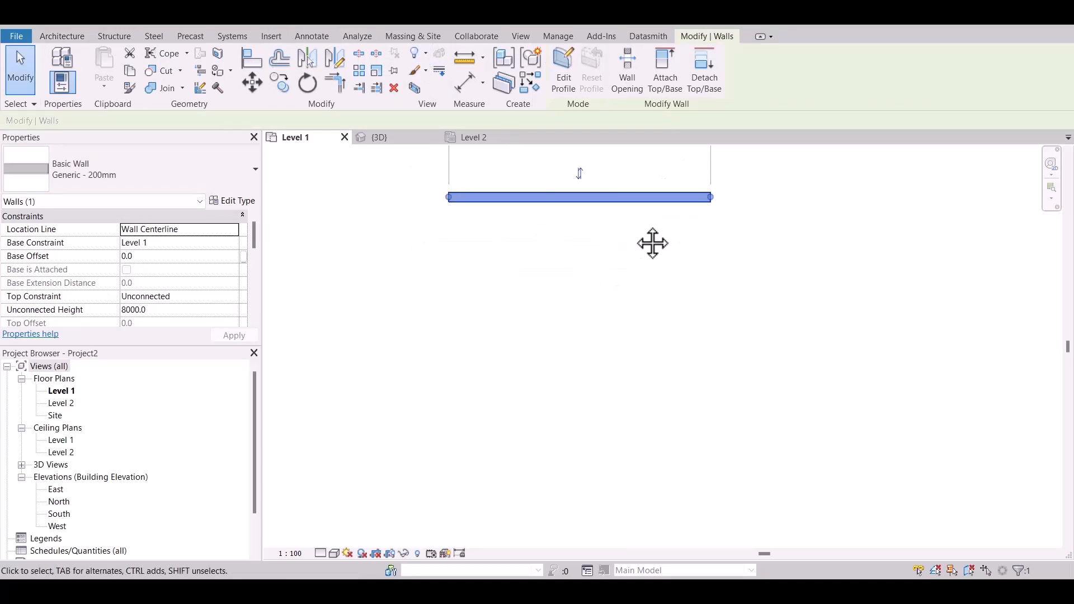
Step: Draw a detail-line rectangle about 7800 by 7100 mm below the existing wall
key("d")
key("l")
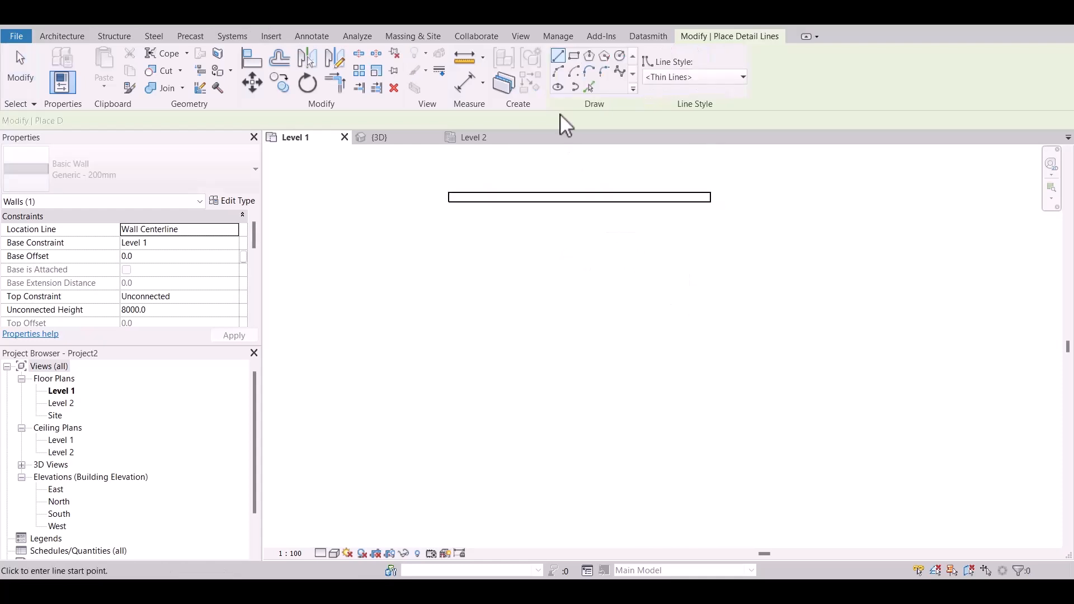
left_click(574, 56)
scroll(643, 196, "down", 3)
left_click(482, 250)
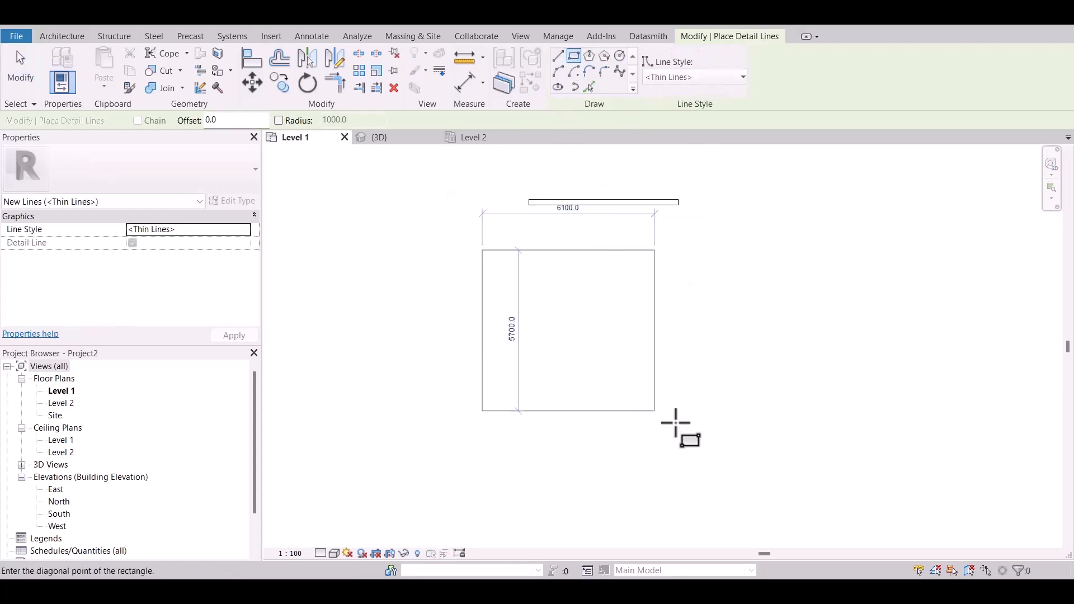
left_click(703, 450)
key("Escape")
key("Escape")
scroll(607, 342, "up", 1)
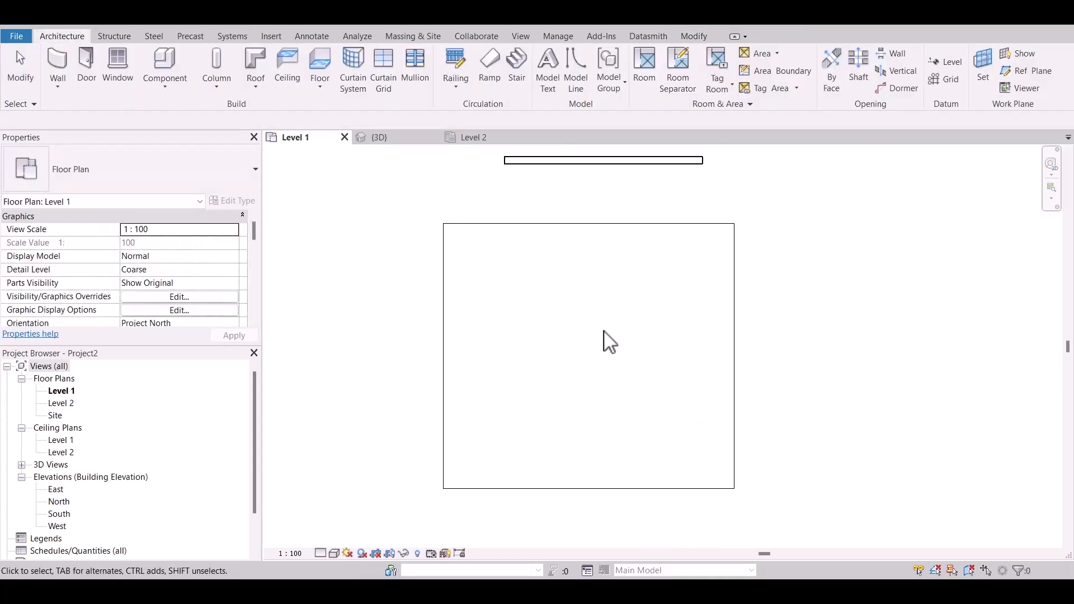
Step: Draw a Generic - 200mm wall along the rectangle's full upper edge, with the location line set to Wall Centerline
left_click(59, 70)
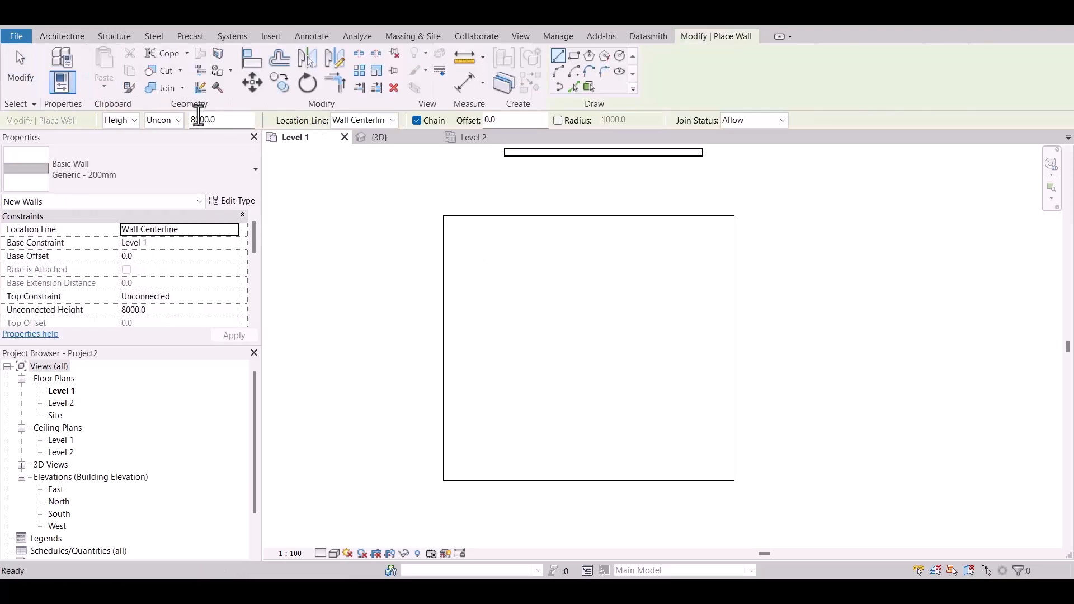
left_click(358, 119)
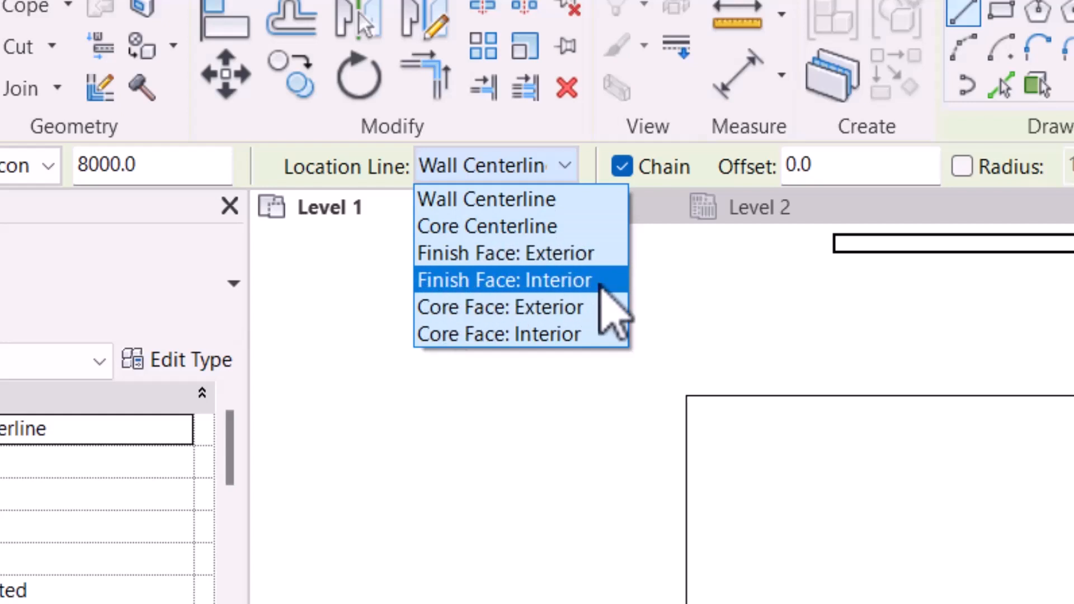
left_click(503, 199)
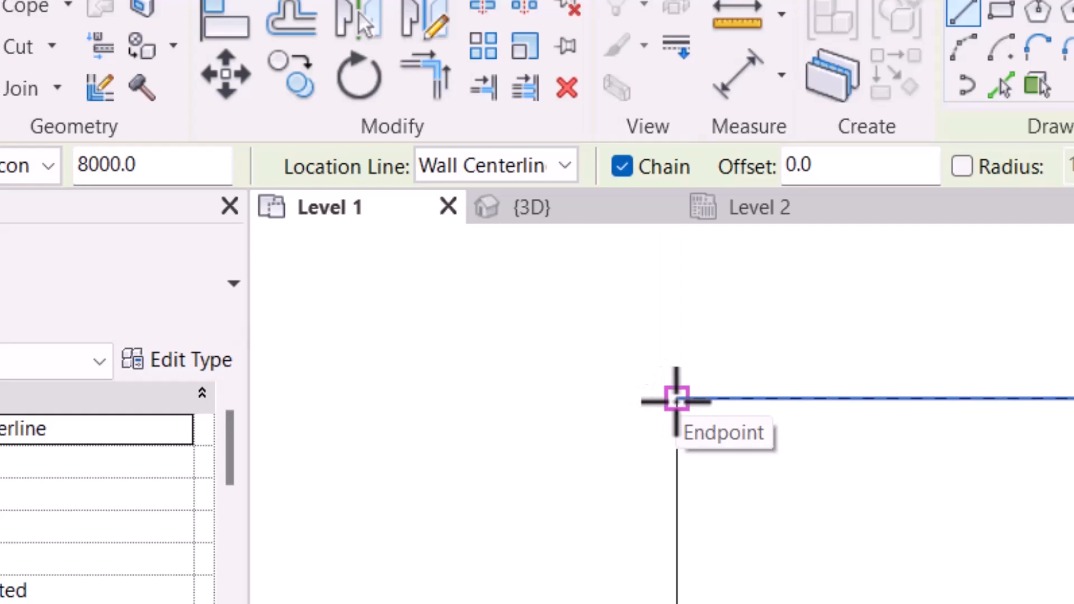
left_click(677, 399)
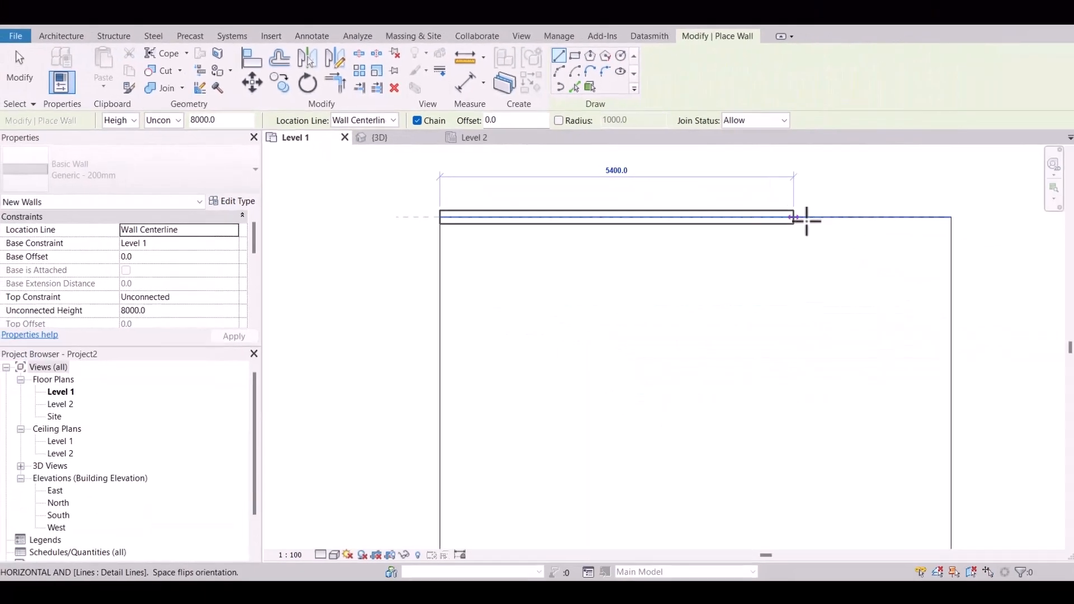
left_click(952, 217)
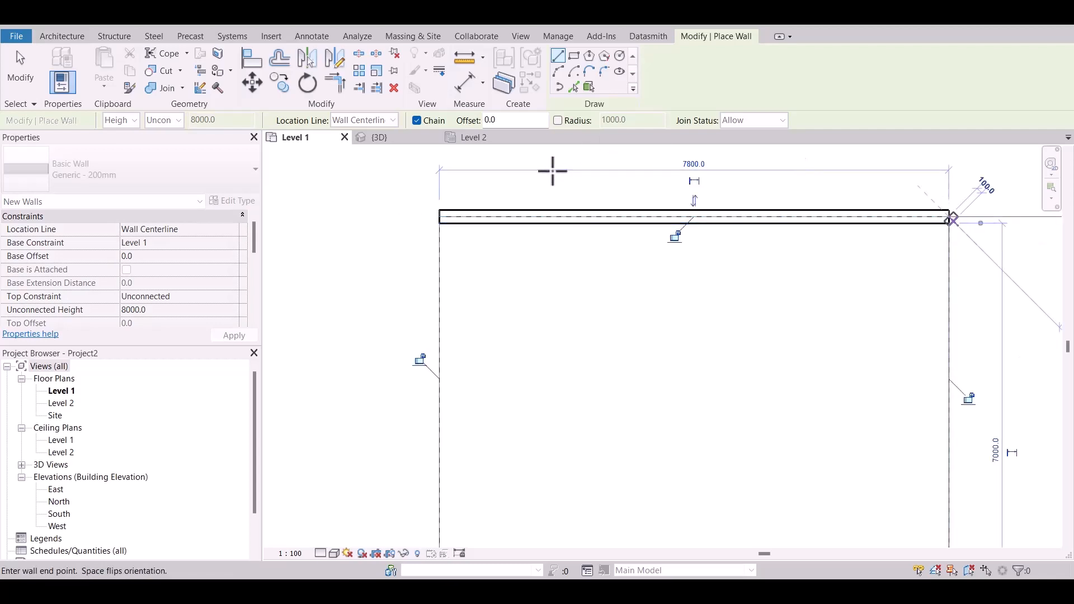
scroll(384, 211, "up", 3)
left_click(408, 230)
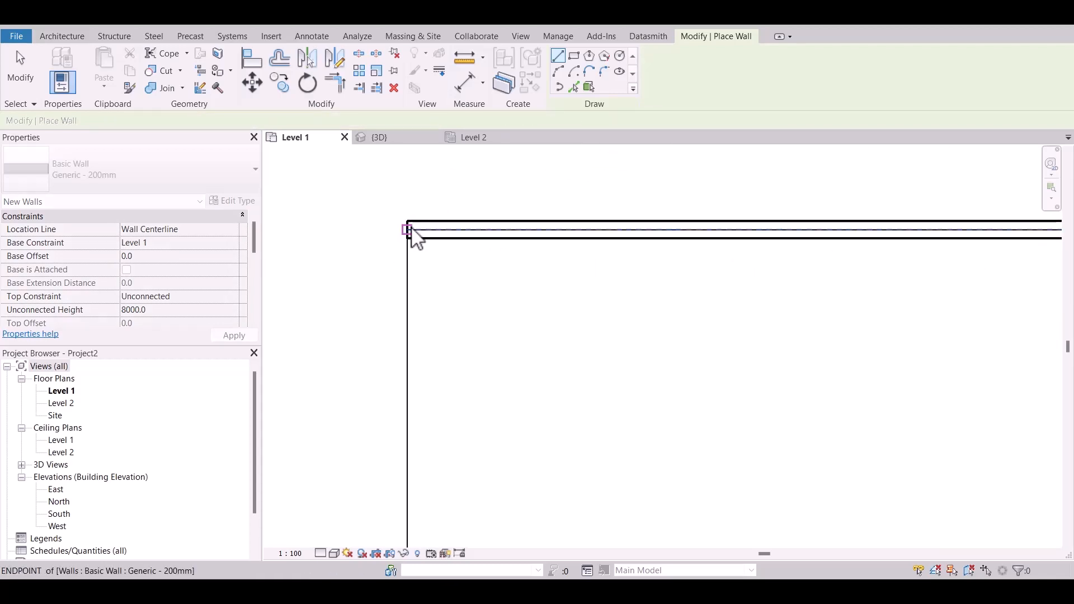
key("Escape")
key("Escape")
scroll(408, 229, "down", 3)
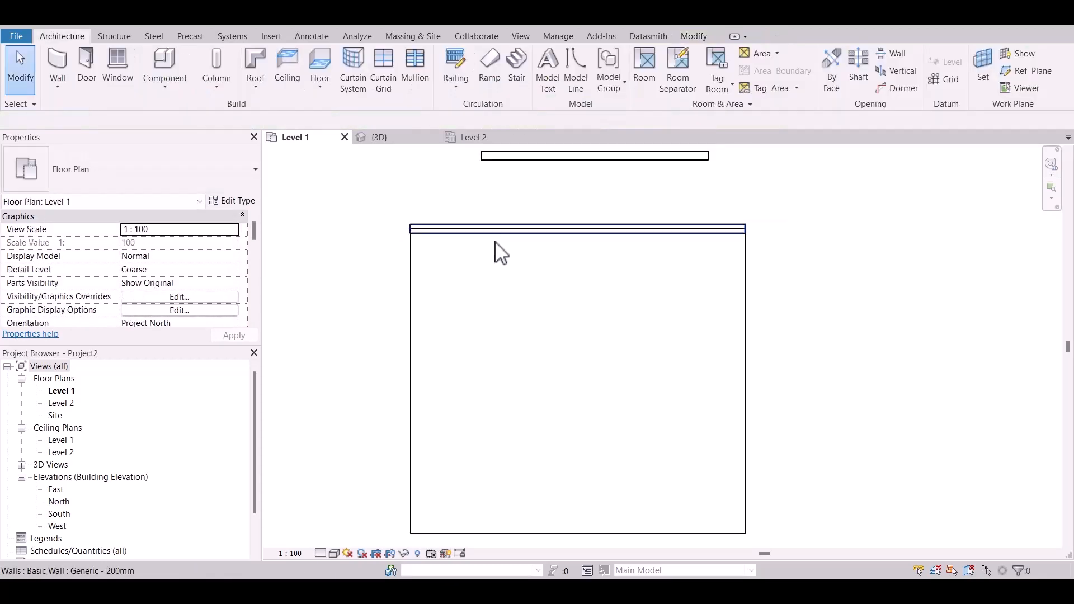
scroll(456, 229, "up", 2)
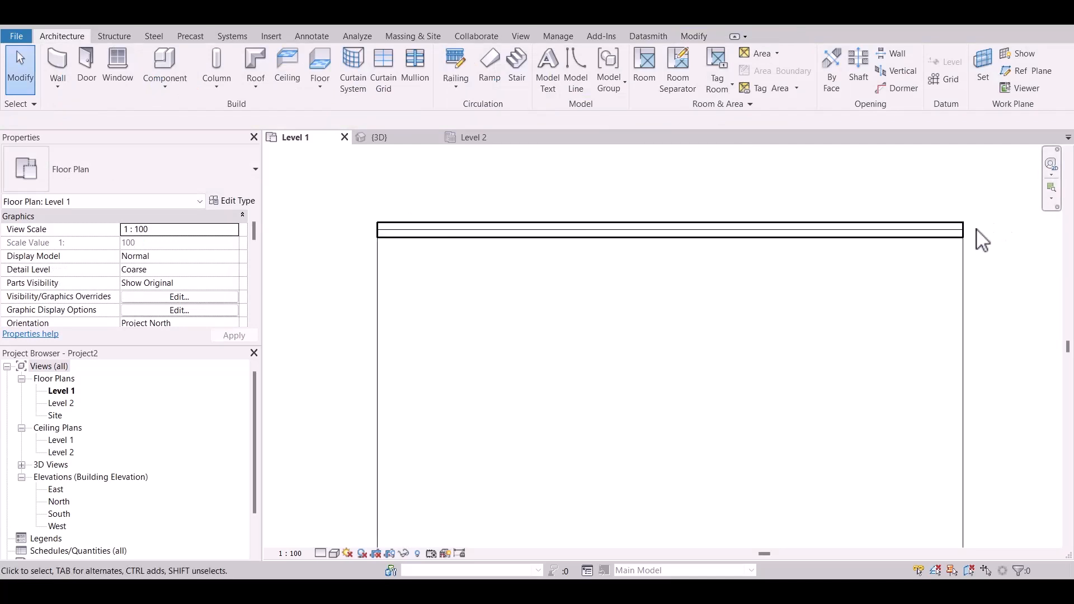
middle_click_drag(828, 285, 770, 225)
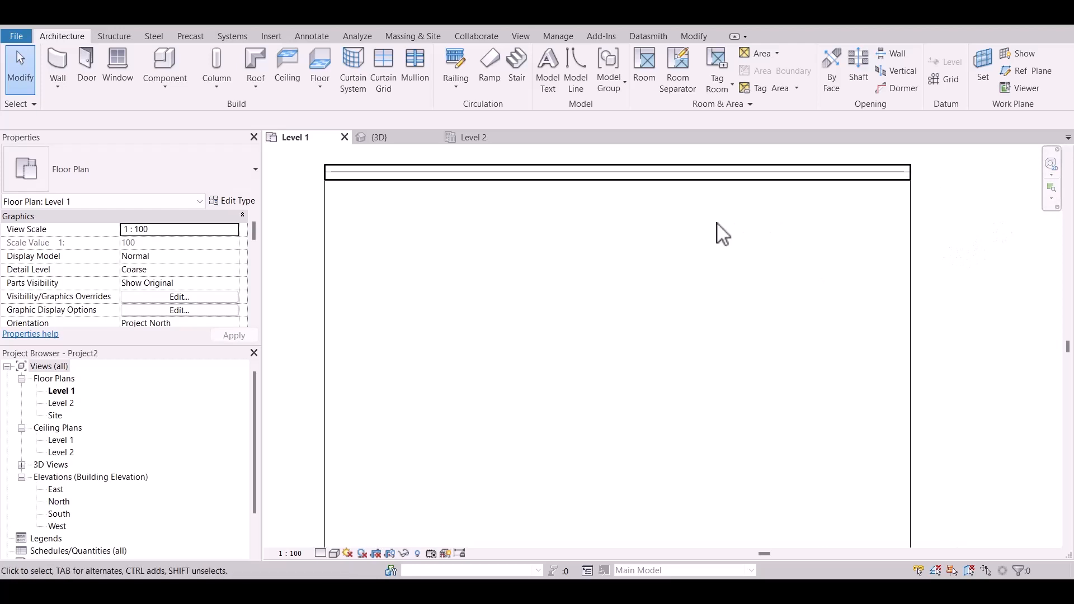
Step: Draw a wall from the rectangle's upper-left corner to its lower-left corner, with the location line set to Finish Face: Exterior
scroll(711, 233, "down", 1)
key("w")
key("a")
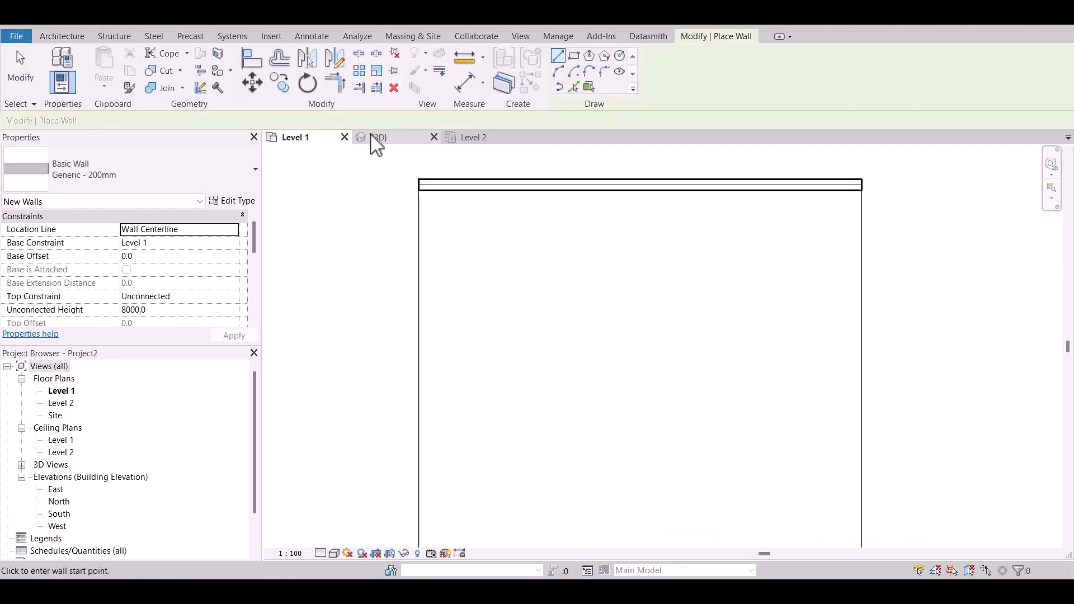
left_click(368, 119)
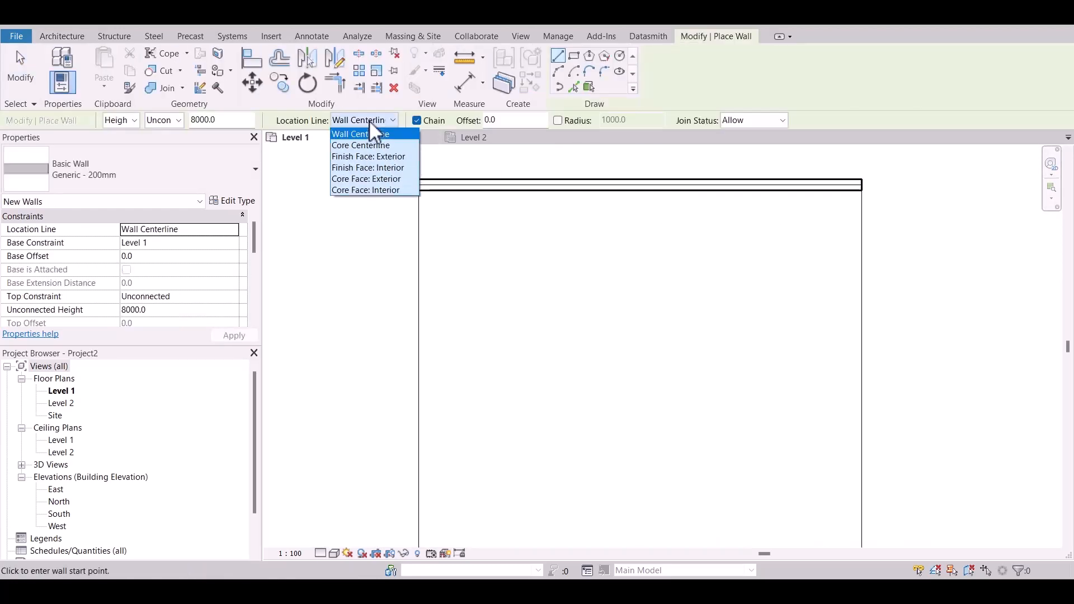
left_click(362, 155)
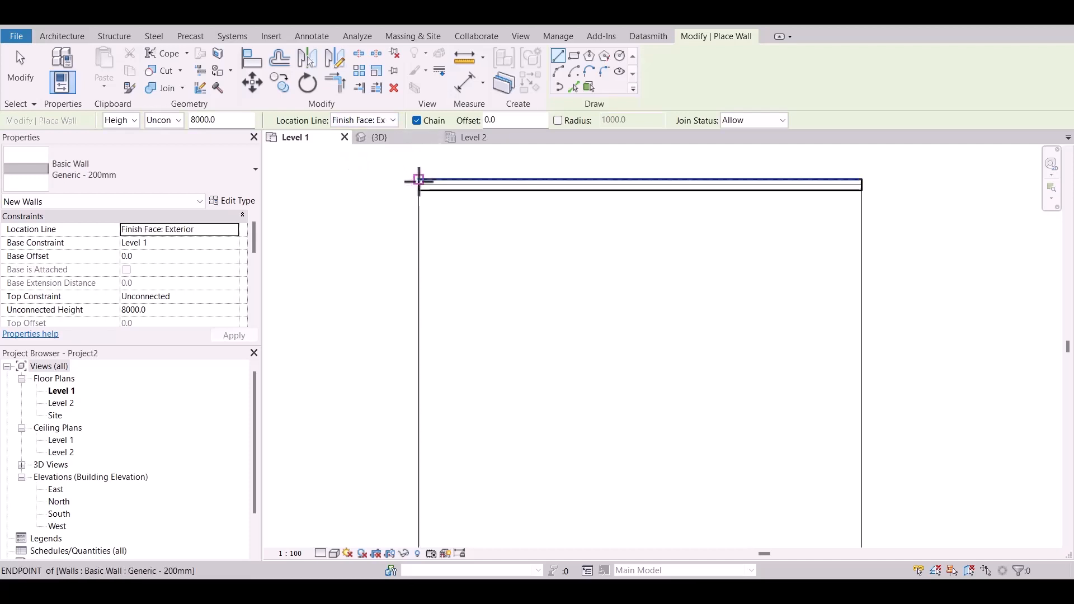
scroll(413, 186, "up", 2)
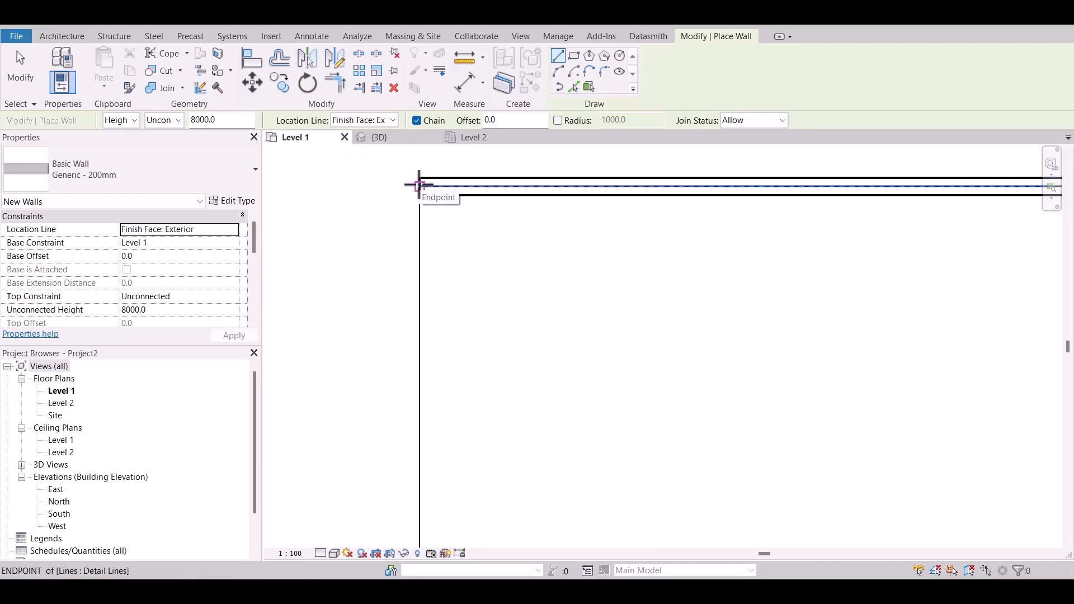
left_click(418, 185)
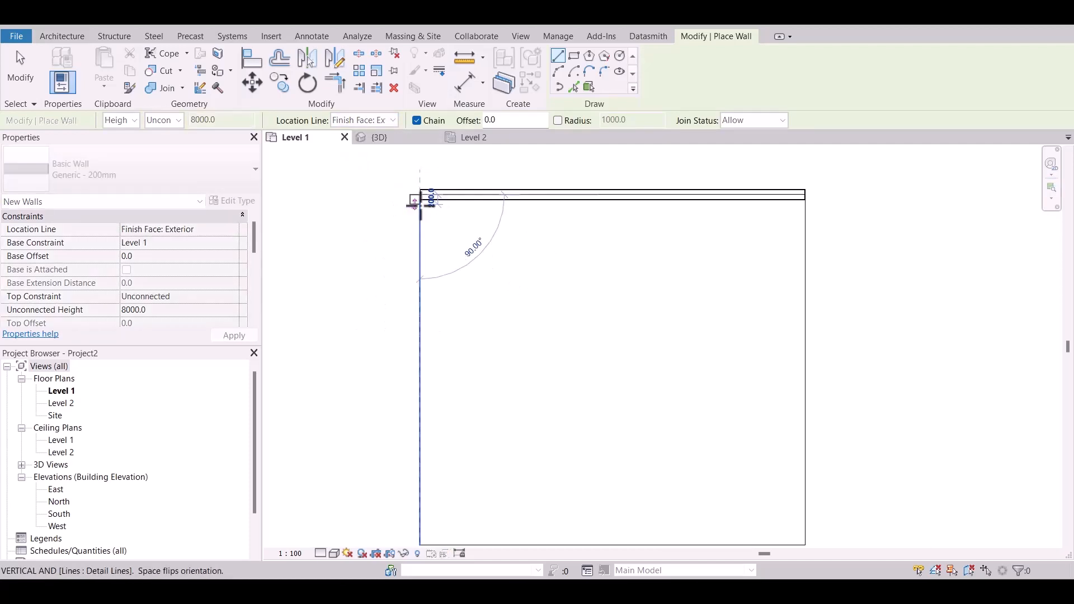
scroll(425, 249, "down", 2)
scroll(405, 367, "up", 2)
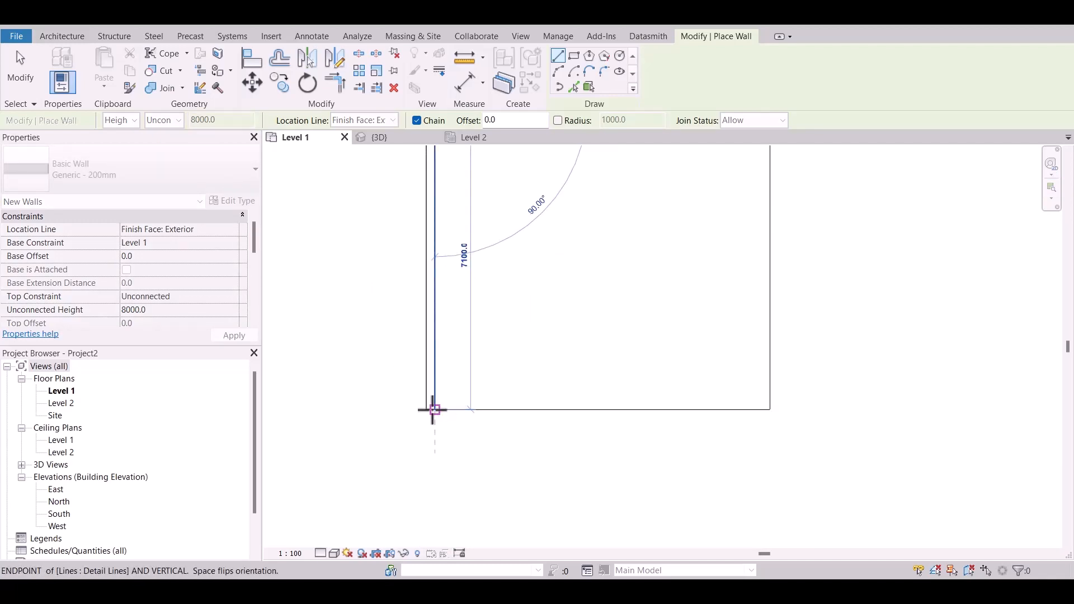
left_click(432, 409)
scroll(430, 409, "up", 2)
key("Escape")
scroll(430, 409, "up", 2)
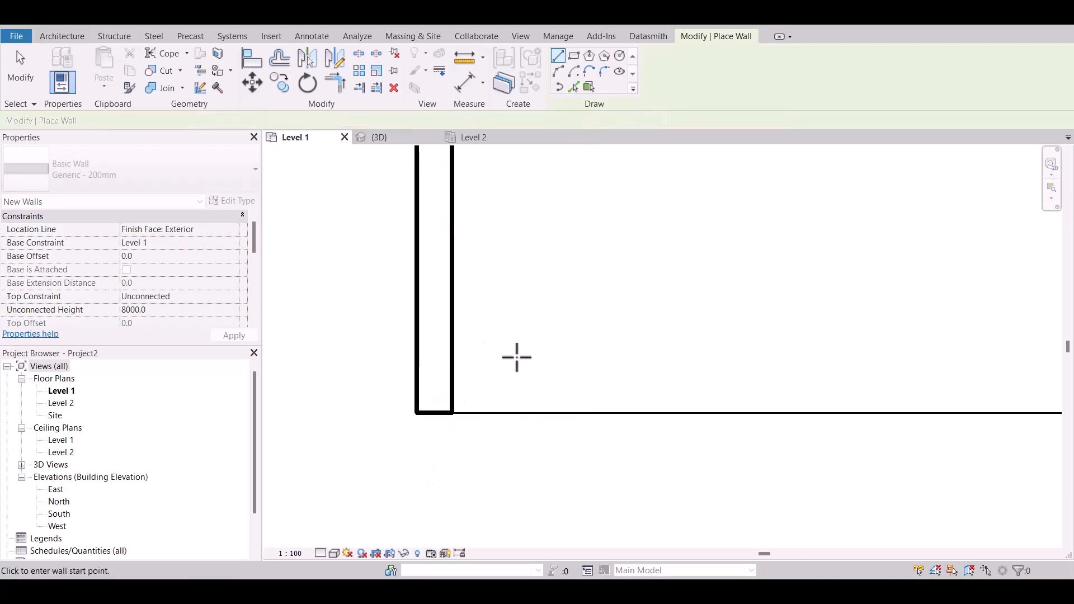
scroll(386, 498, "down", 4)
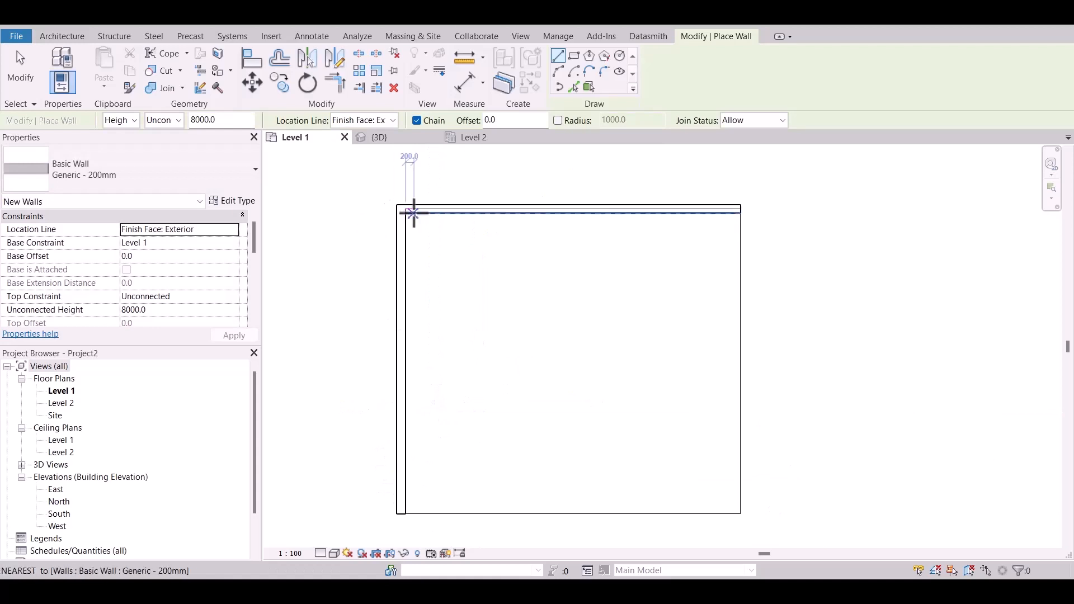
key("Escape")
Step: Select the rectangle's left detail line to check how the left wall sits against it
scroll(411, 227, "up", 2)
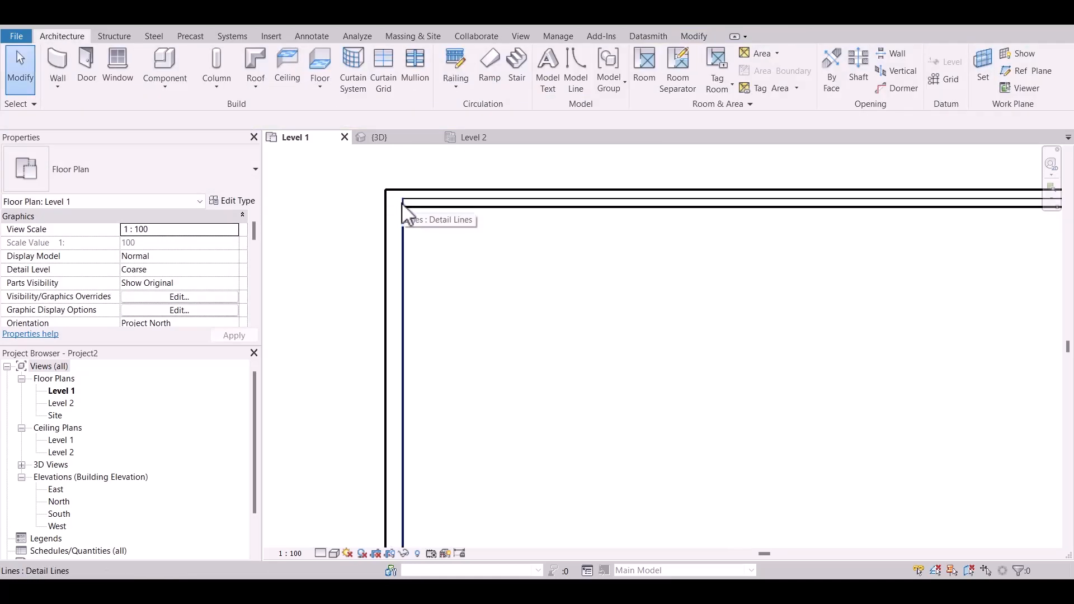
left_click(402, 208)
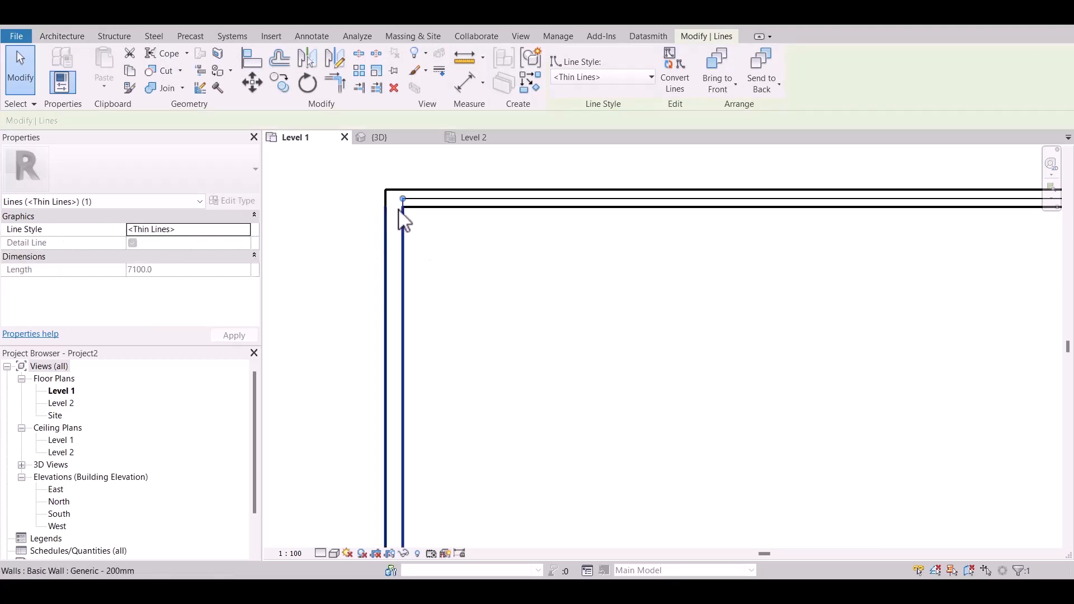
scroll(404, 221, "down", 3)
middle_click_drag(439, 219, 446, 183)
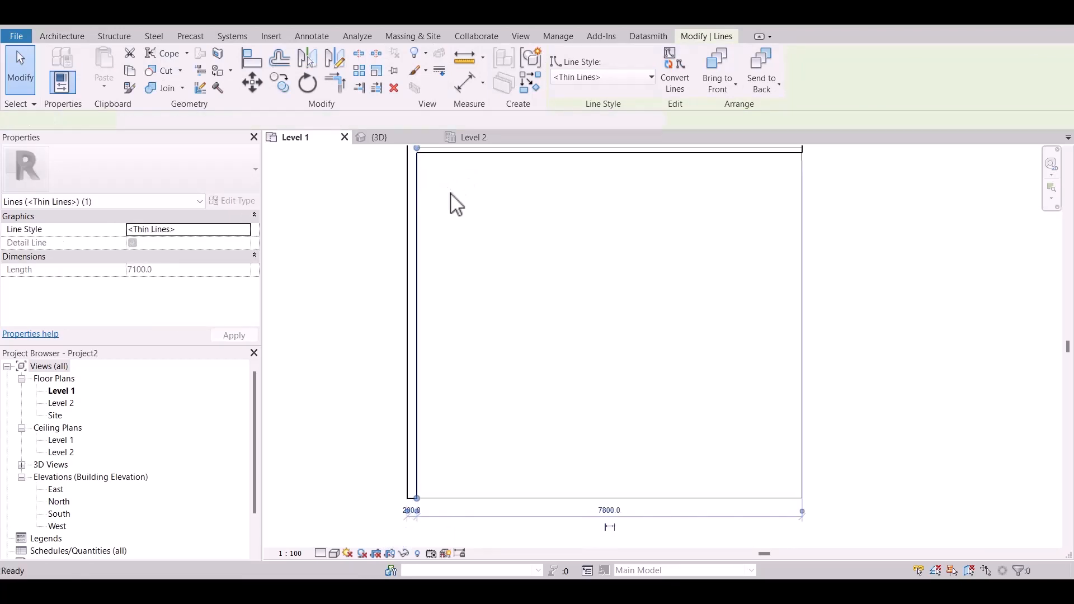
Step: Draw a Generic - 200mm wall down the rectangle's right edge, with the location line set to Finish Face: Interior
key("w")
key("a")
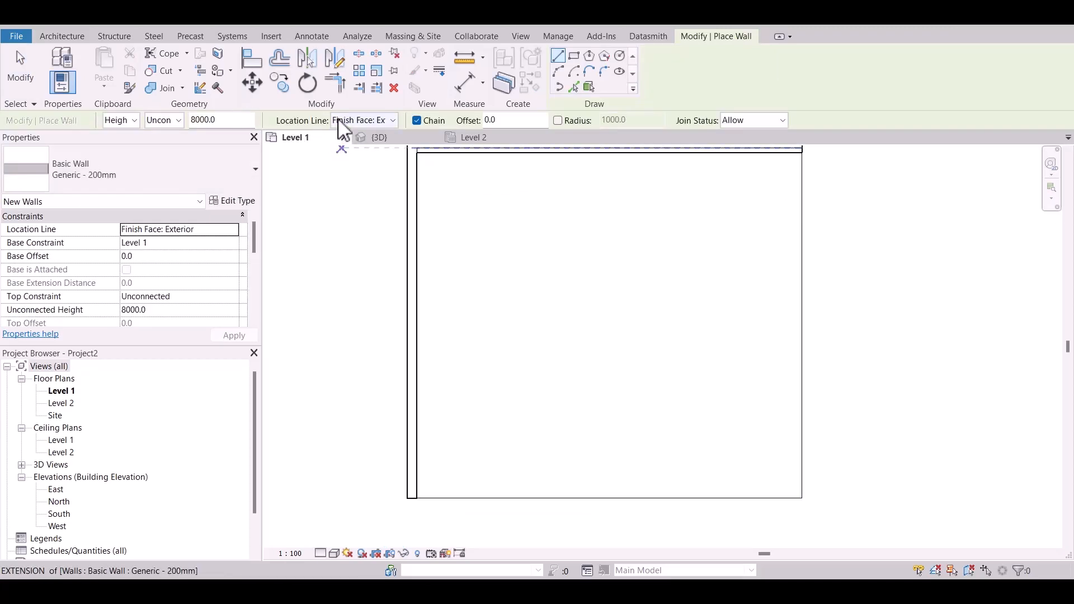
left_click(358, 120)
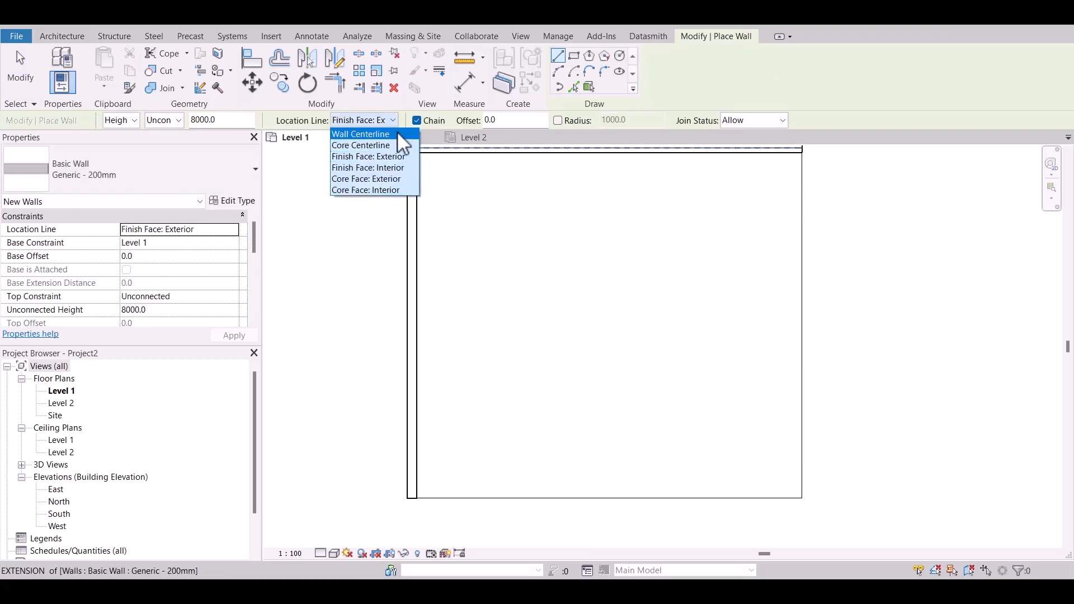
left_click(377, 167)
scroll(429, 523, "up", 1)
scroll(429, 523, "up", 2)
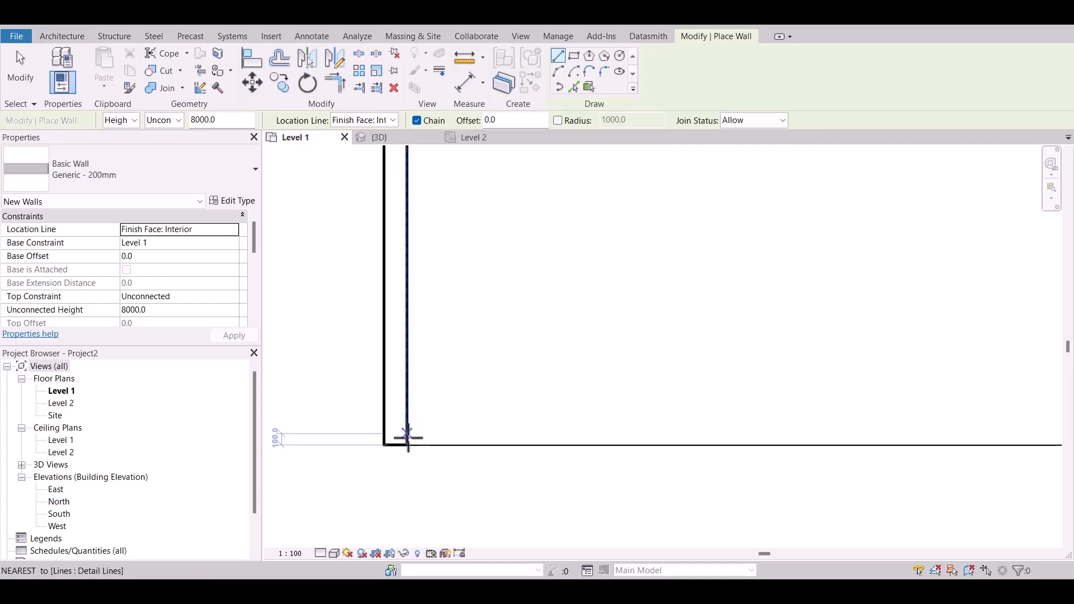
scroll(401, 468, "down", 3)
left_click(737, 461)
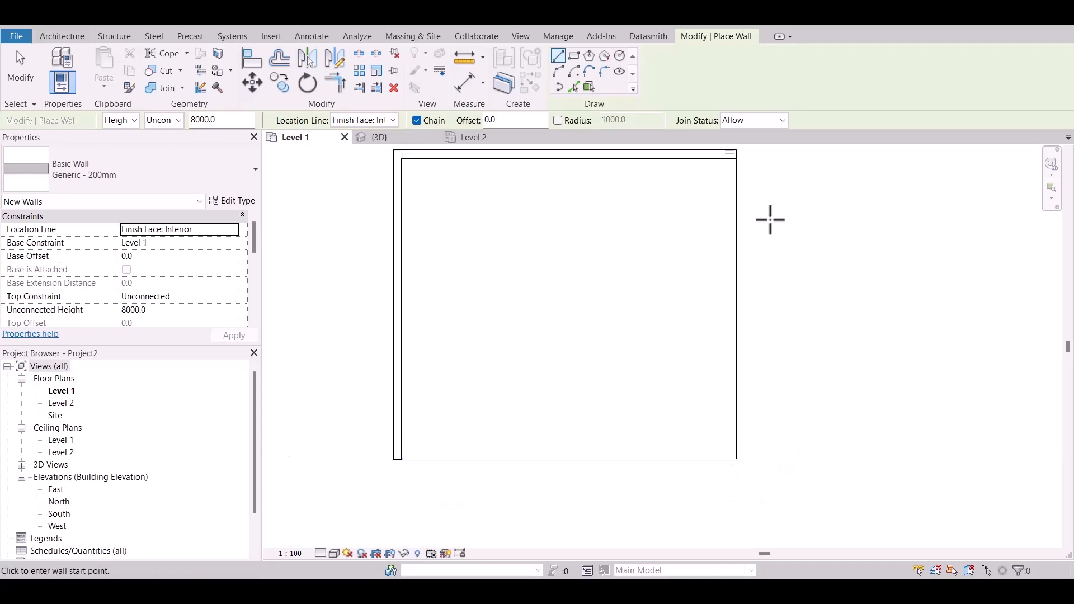
left_click(737, 154)
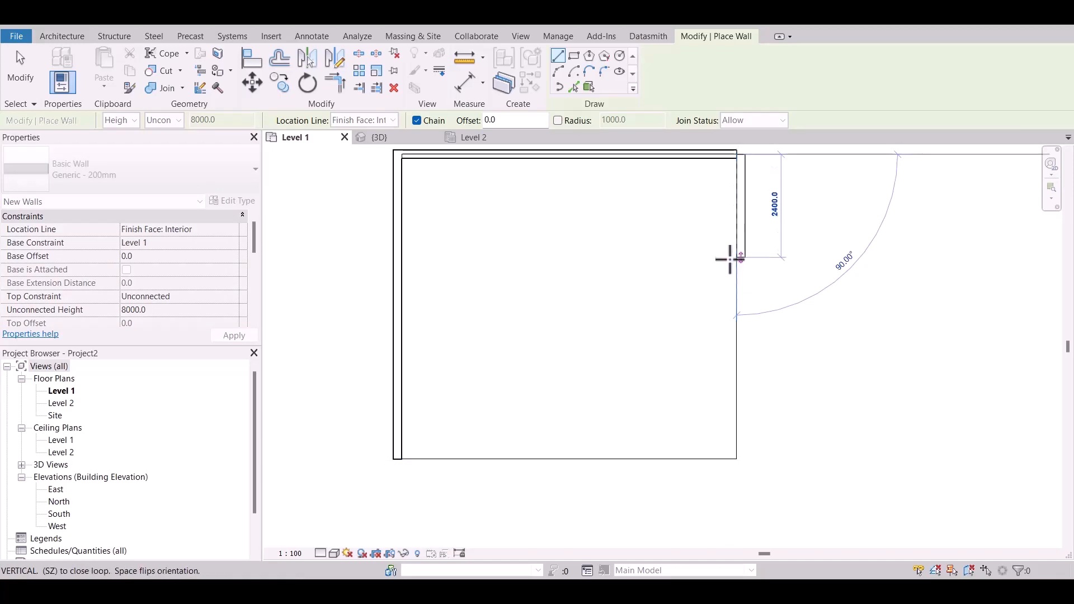
left_click(737, 459)
key("Escape")
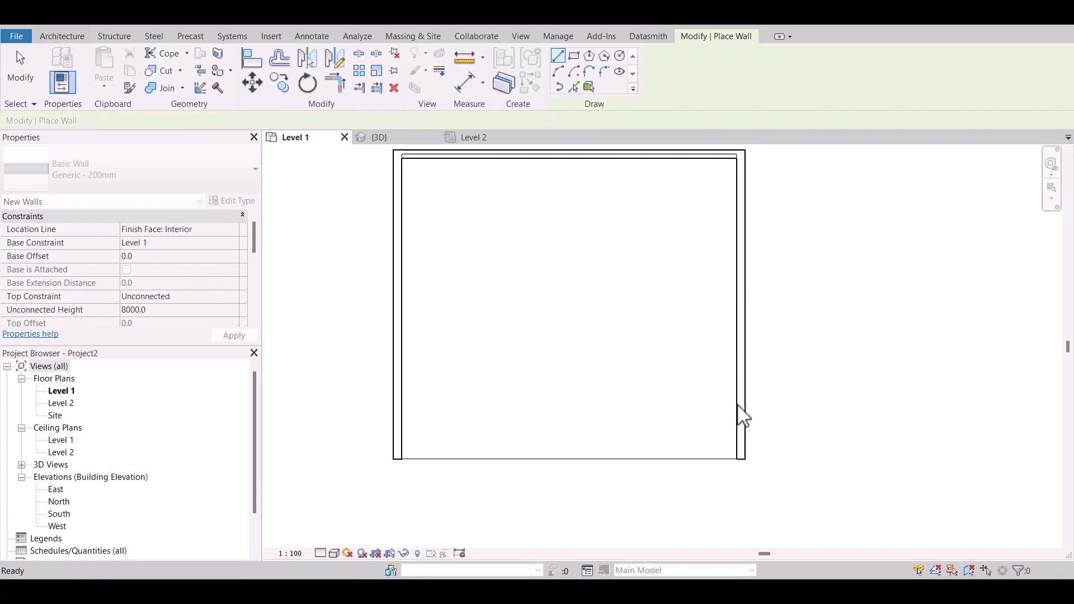
key("Escape")
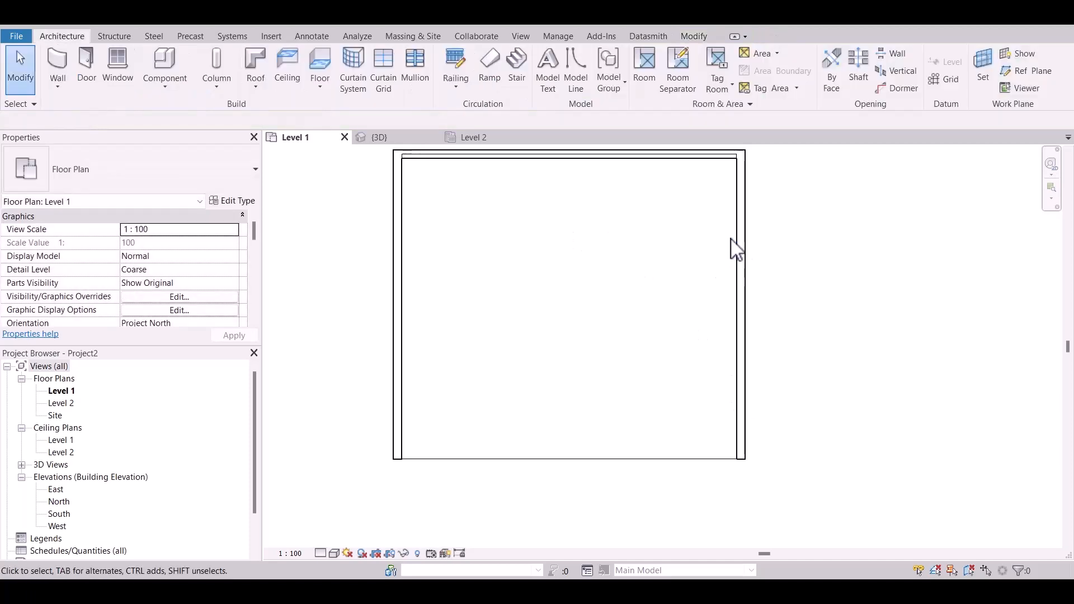
key("w")
key("a")
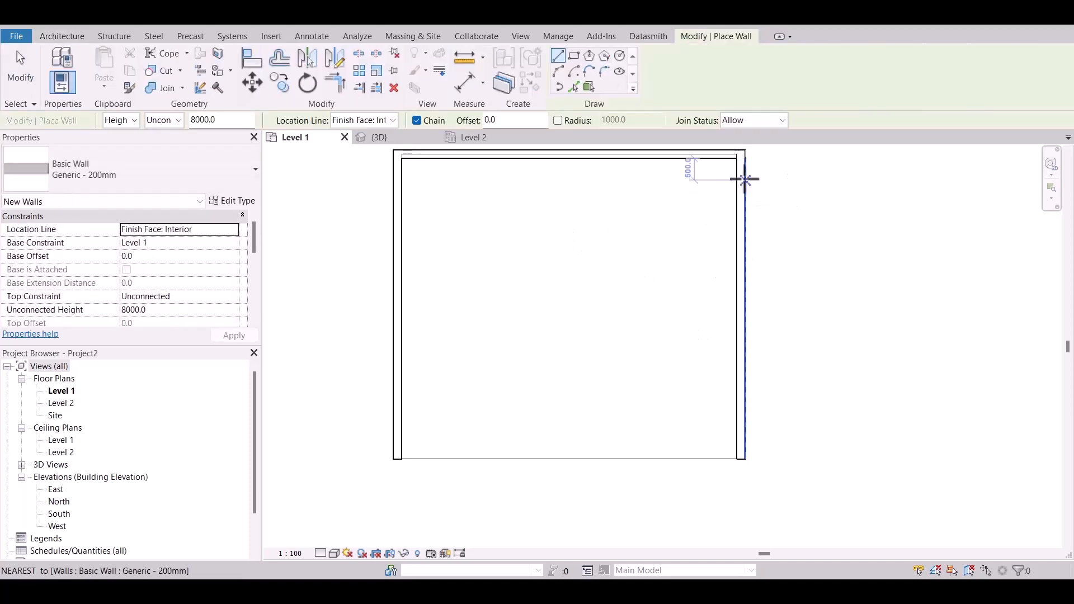
key("Escape")
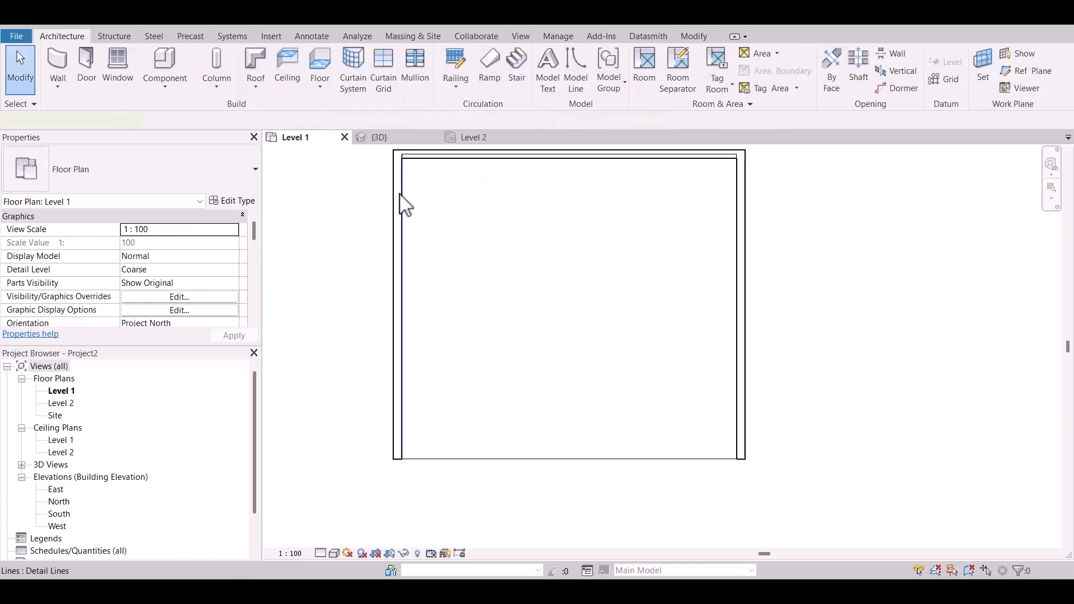
Step: Delete the left wall together with the rectangle's left detail line
left_click(402, 205)
key("Escape")
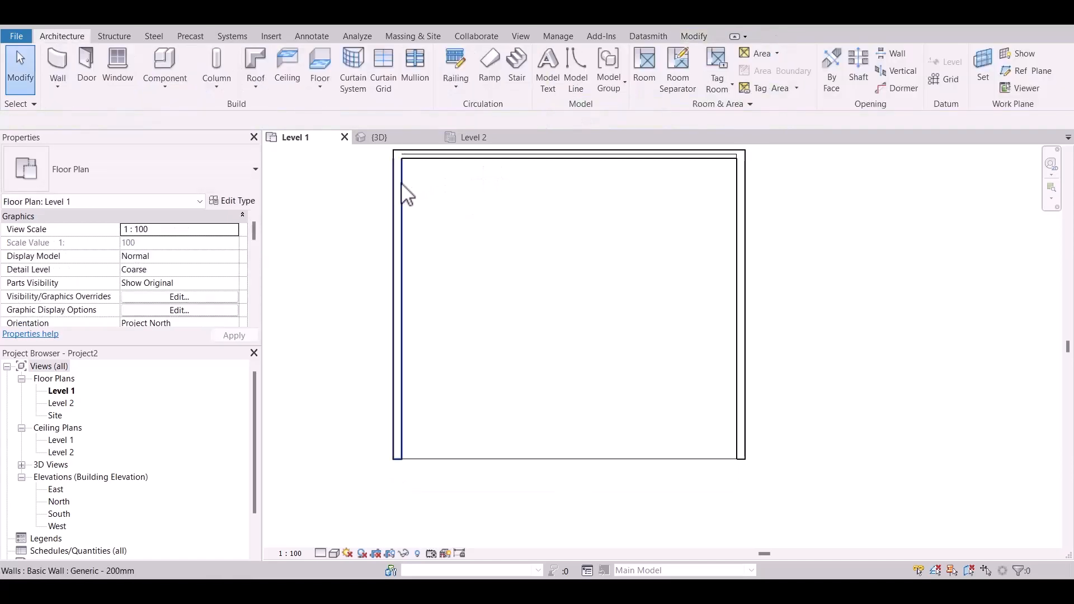
left_click(399, 183)
key("Delete")
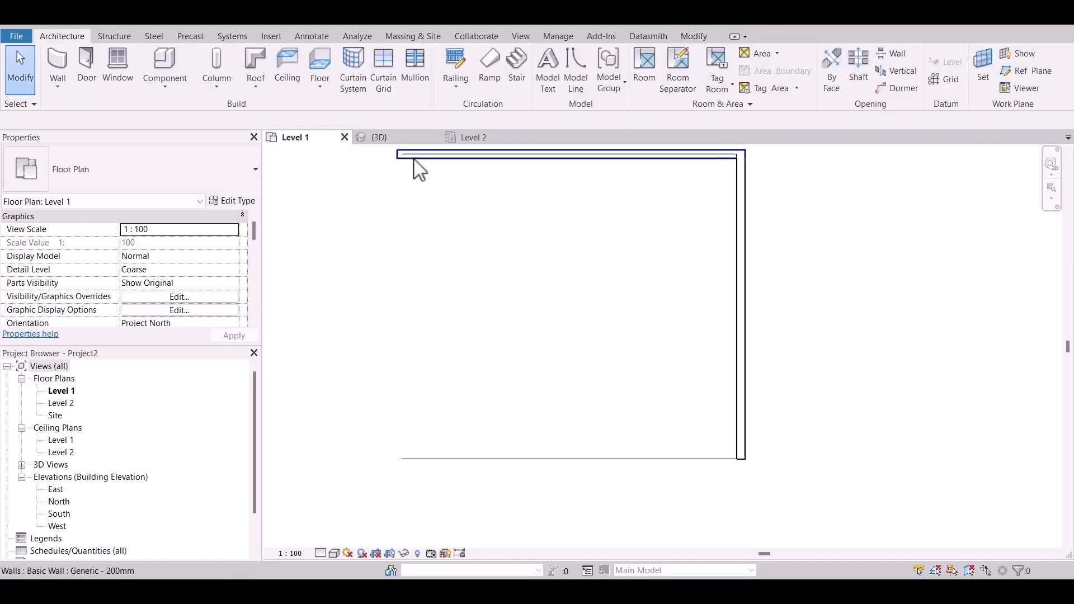
Step: Draw a wall from the rectangle's upper-left corner down to its lower-left corner, with the location line set to Finish Face: Interior
middle_click_drag(371, 201, 386, 255)
key("w")
key("a")
scroll(422, 221, "up", 4)
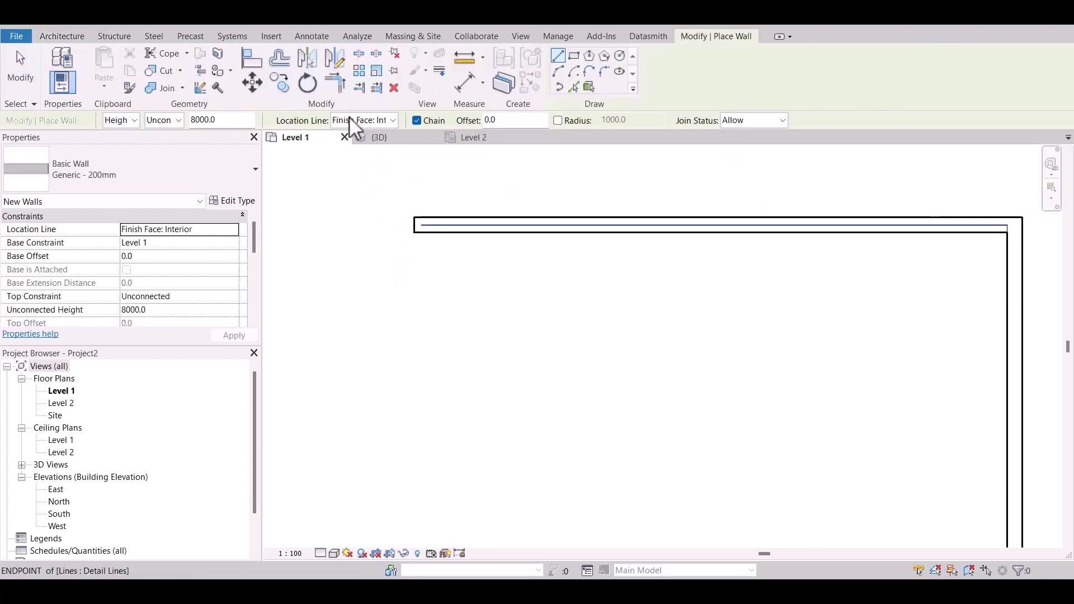
left_click(422, 226)
scroll(439, 254, "down", 7)
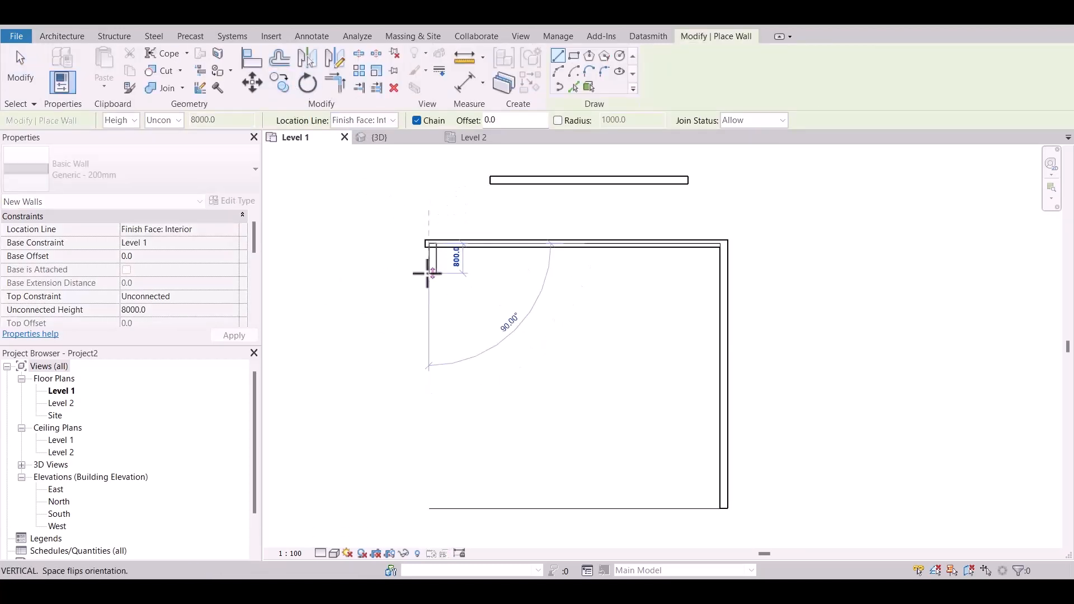
scroll(430, 390, "up", 5)
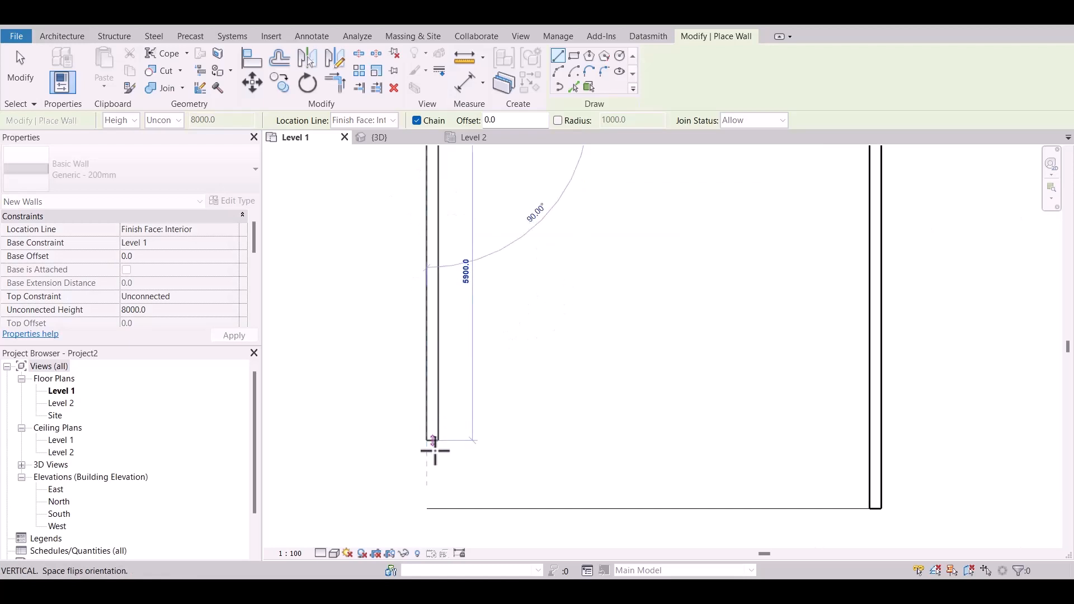
left_click(432, 508)
scroll(515, 446, "down", 3)
key("Escape")
key("Escape")
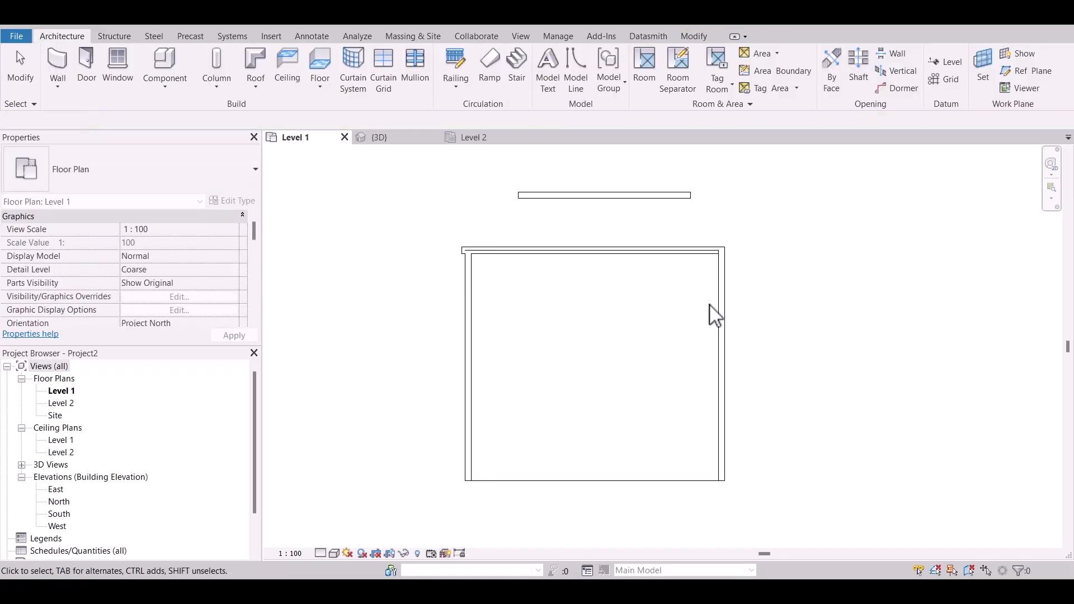
Step: Examine how the Finish Face: Interior walls sit against the rectangle by selecting its right detail line and the left wall
left_click(719, 281)
scroll(720, 281, "up", 1)
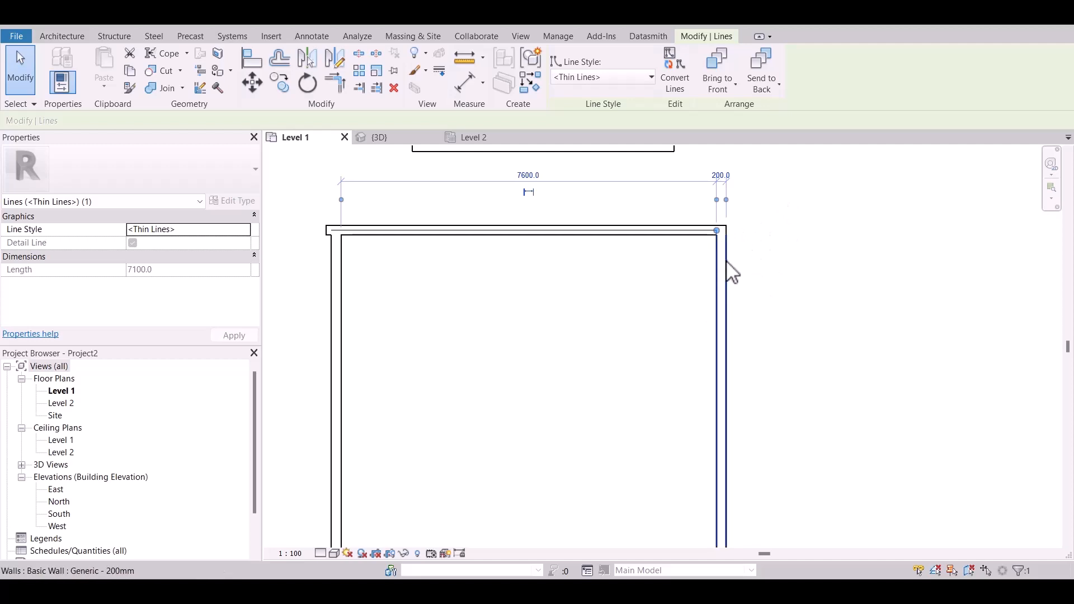
middle_click_drag(577, 288, 673, 251)
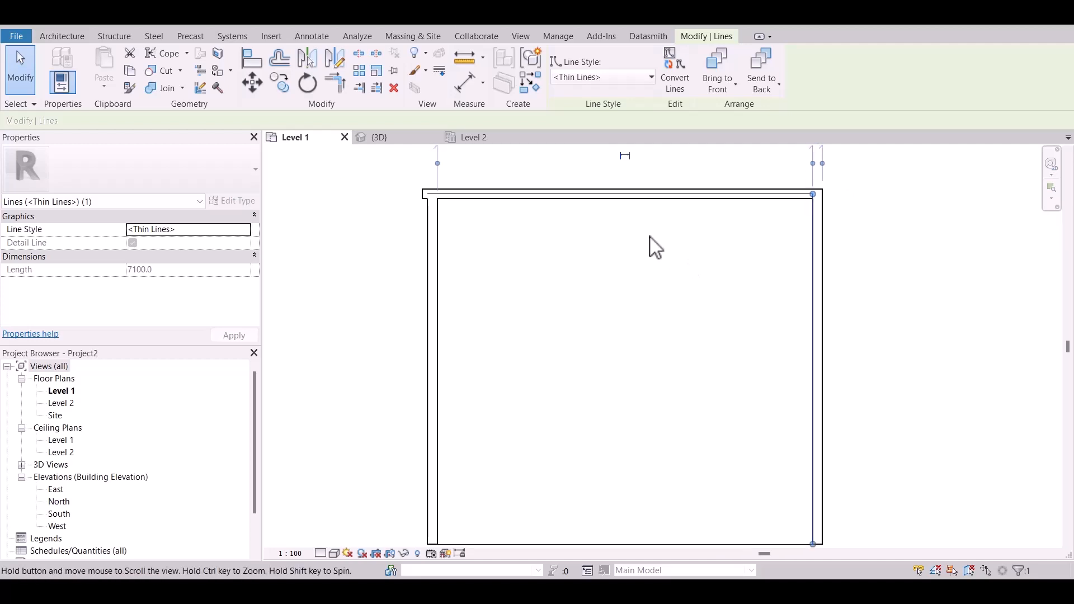
middle_click_drag(595, 272, 613, 256)
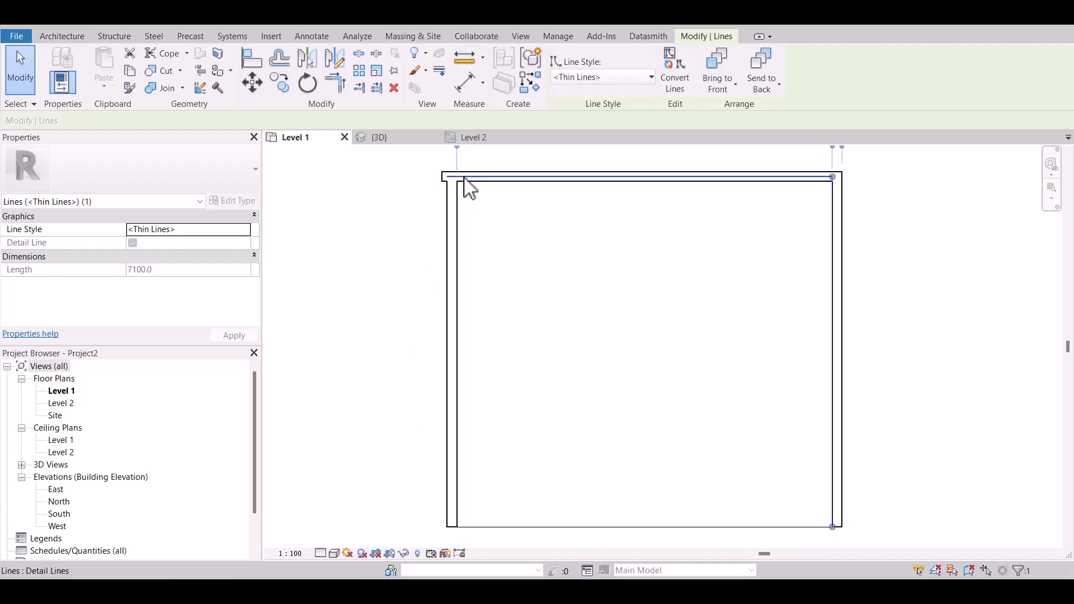
left_click(455, 210)
scroll(449, 180, "up", 3)
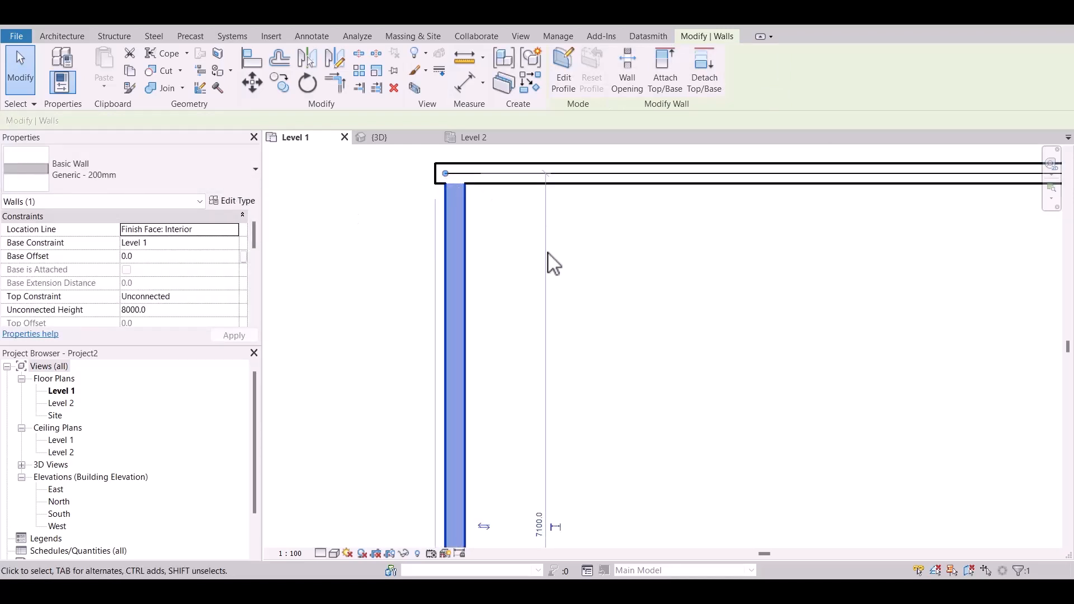
scroll(545, 254, "down", 2)
scroll(526, 224, "down", 2)
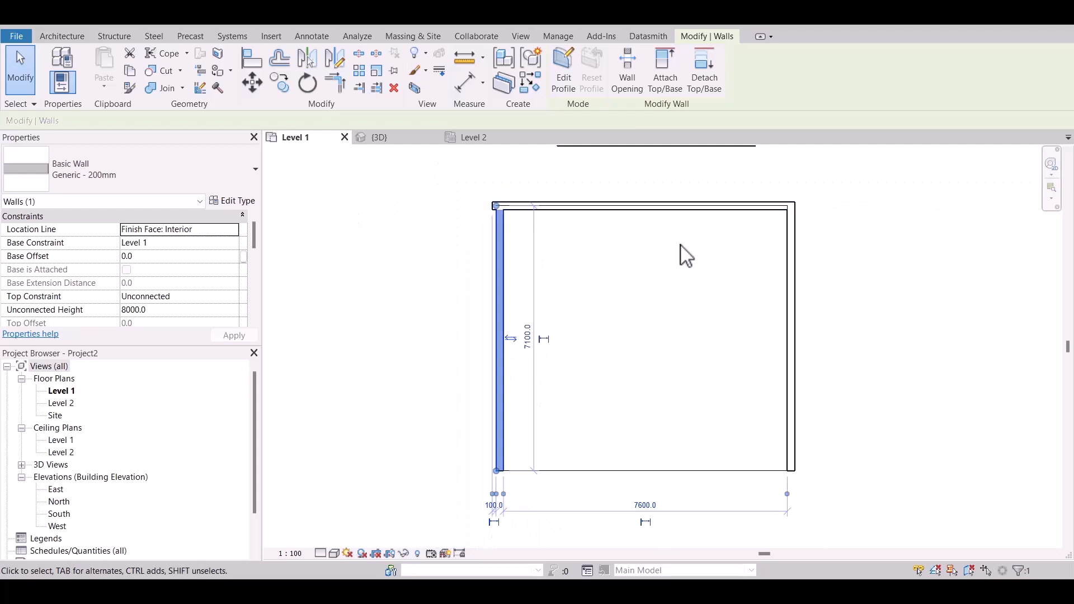
Step: Delete the right and left walls, keeping only the wall along the rectangle's upper edge
left_click(800, 232)
key("Escape")
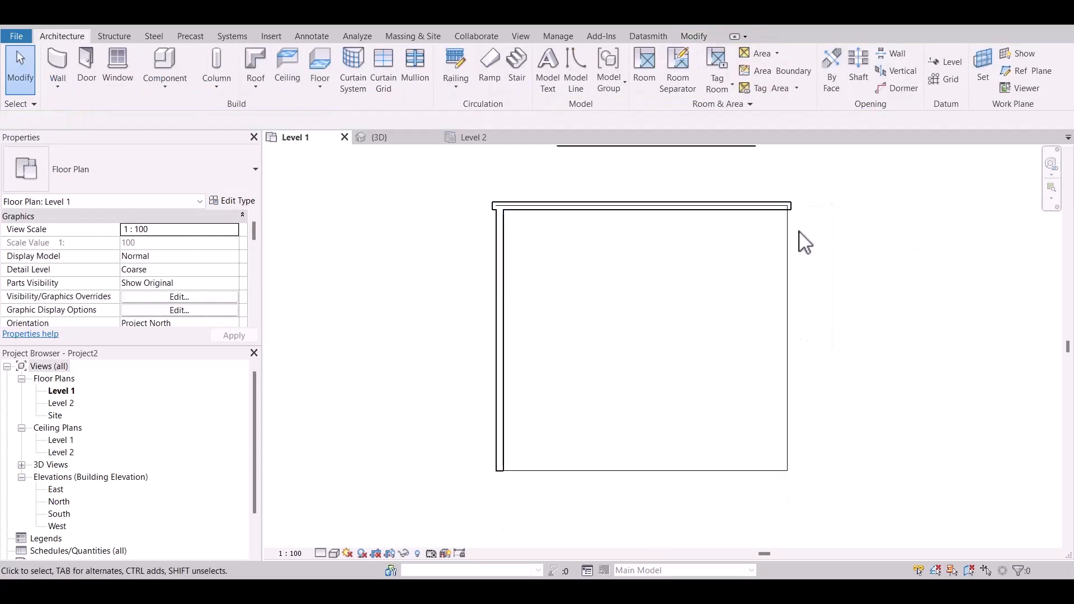
left_click(510, 243)
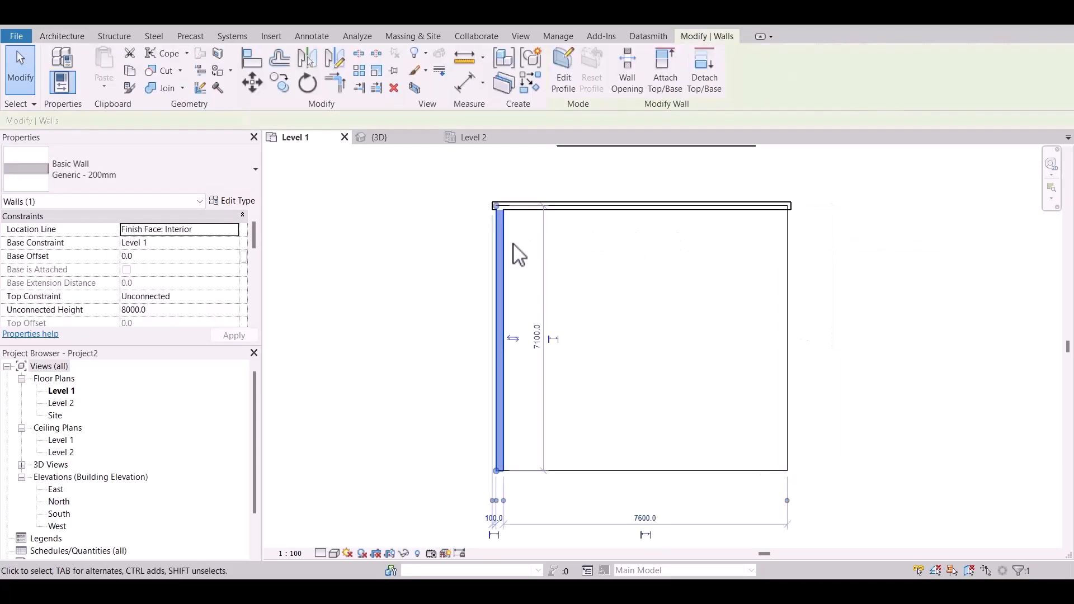
key("Delete")
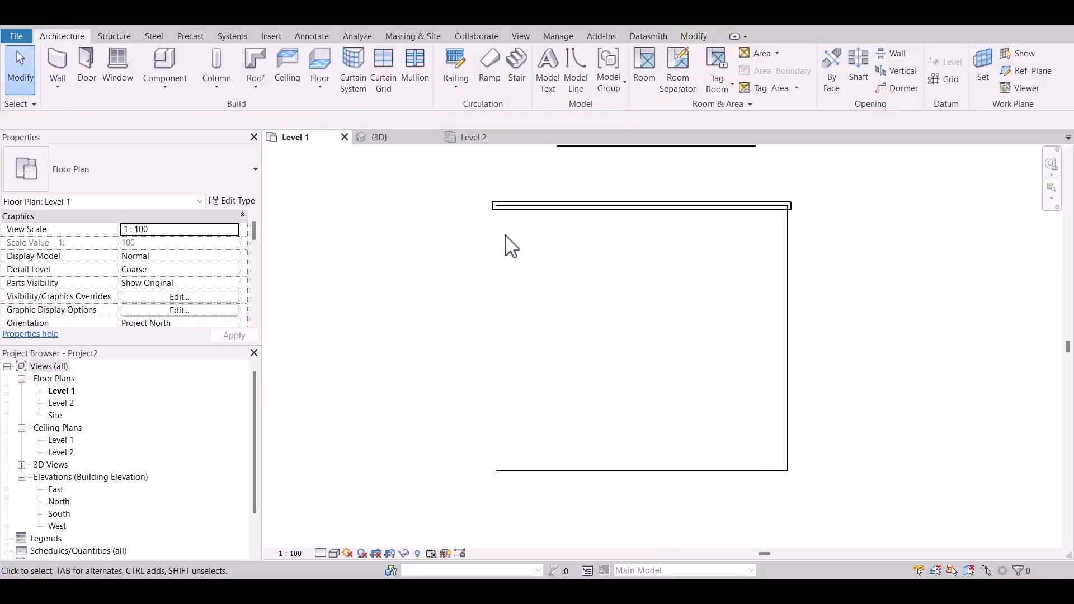
Step: Draw a detail line from the rectangle's upper-left corner to its lower-left corner
key("l")
left_click(497, 206)
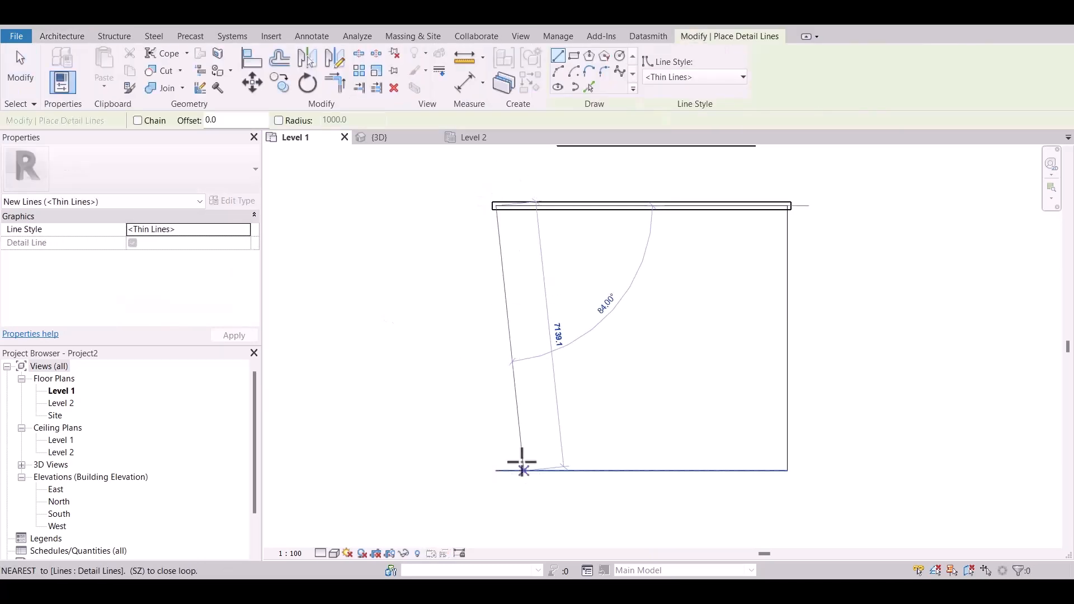
left_click(496, 470)
key("Escape")
key("Escape")
scroll(513, 247, "up", 3)
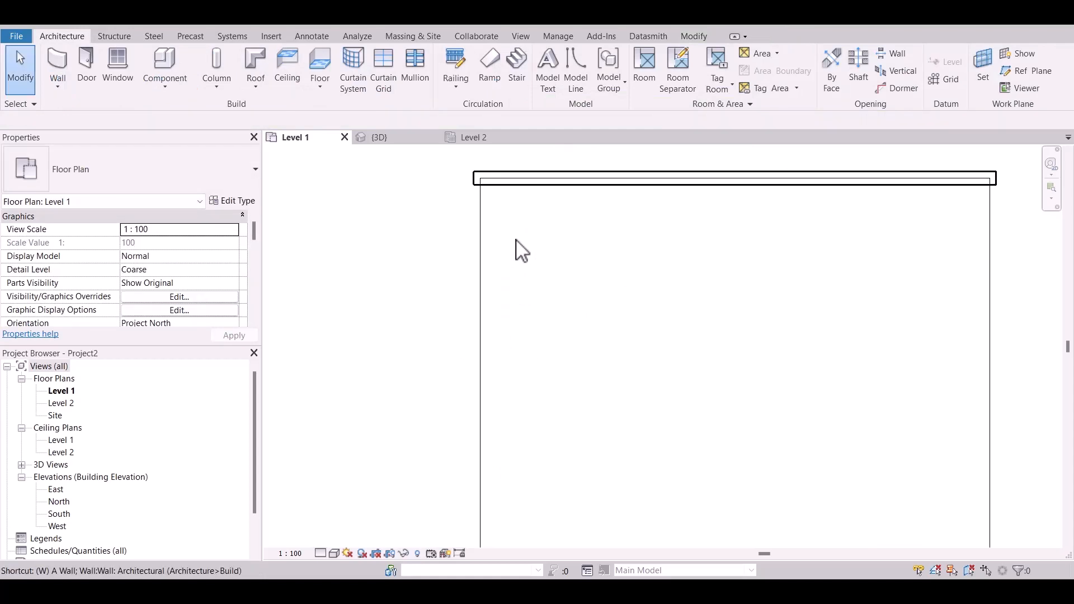
key("w")
key("a")
left_click(480, 178)
scroll(501, 197, "down", 3)
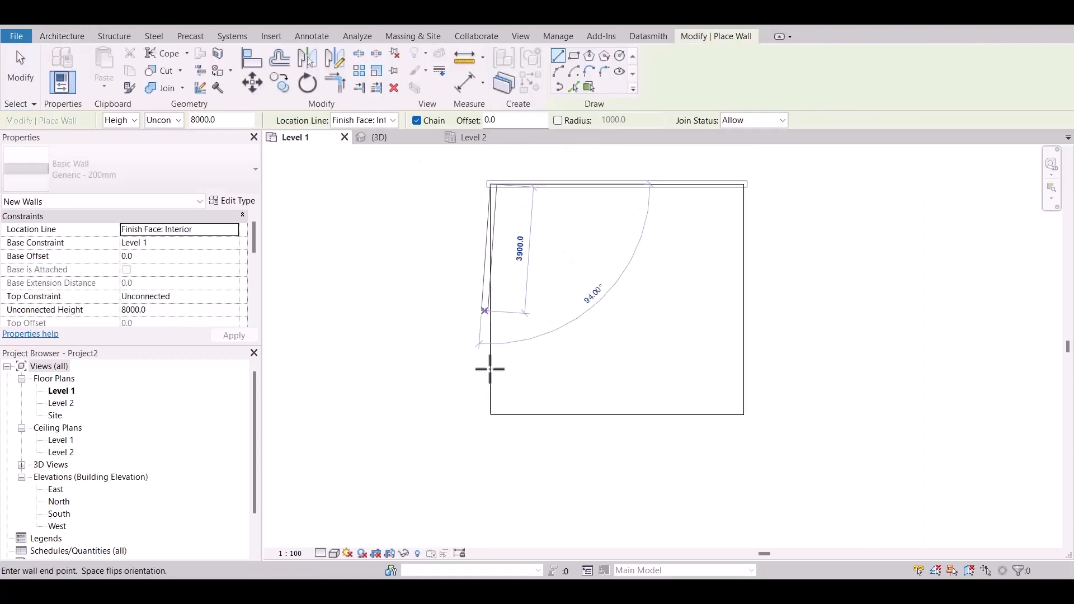
key("Escape")
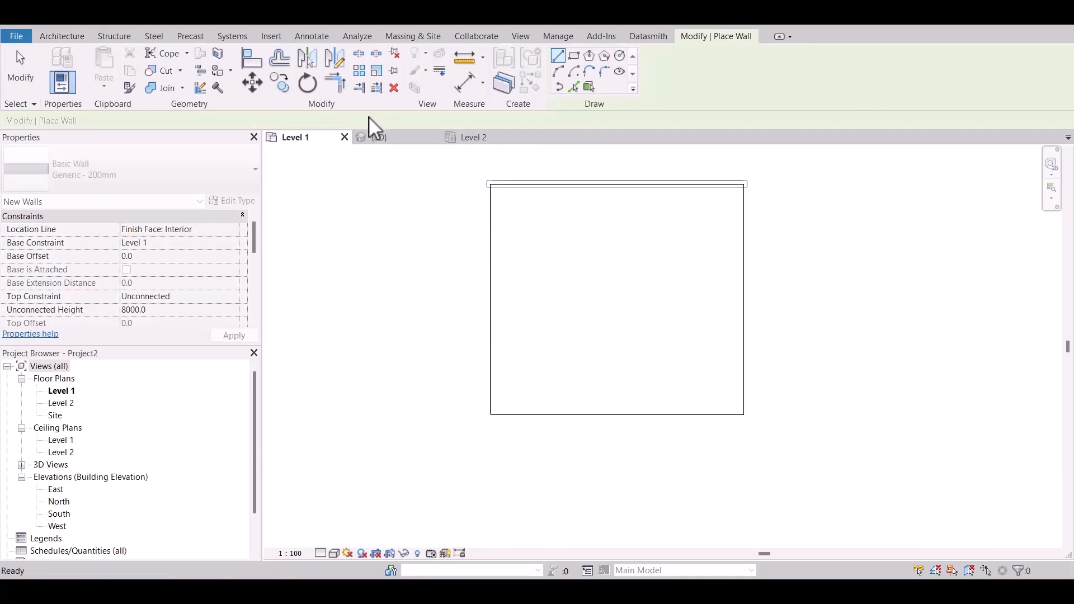
Step: Draw chained walls along the rectangle's left, lower and right edges, with the location line set to Wall Centerline
left_click(374, 122)
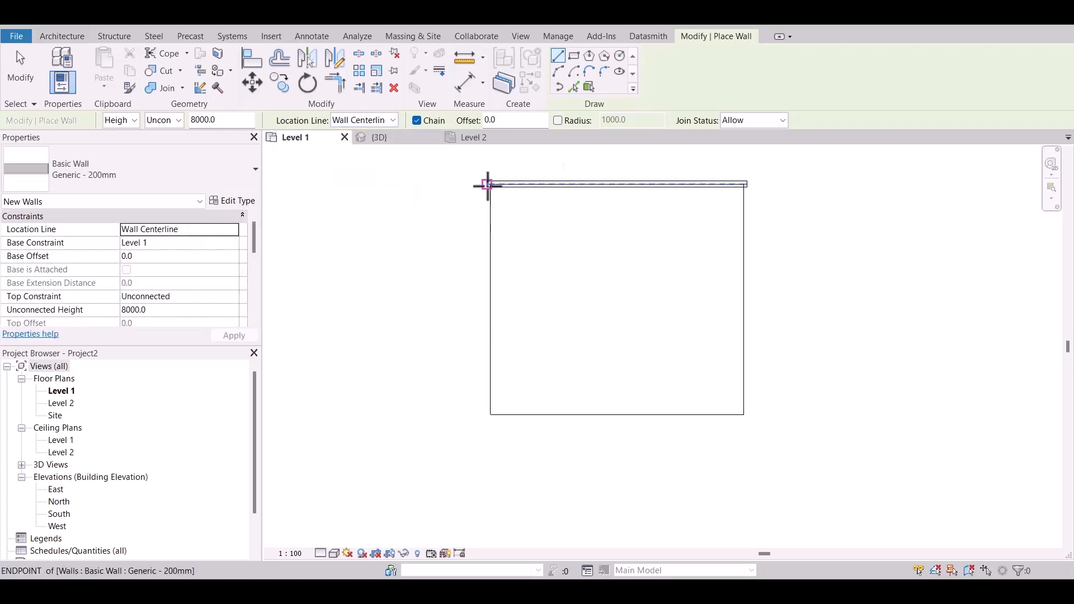
scroll(488, 184, "up", 3)
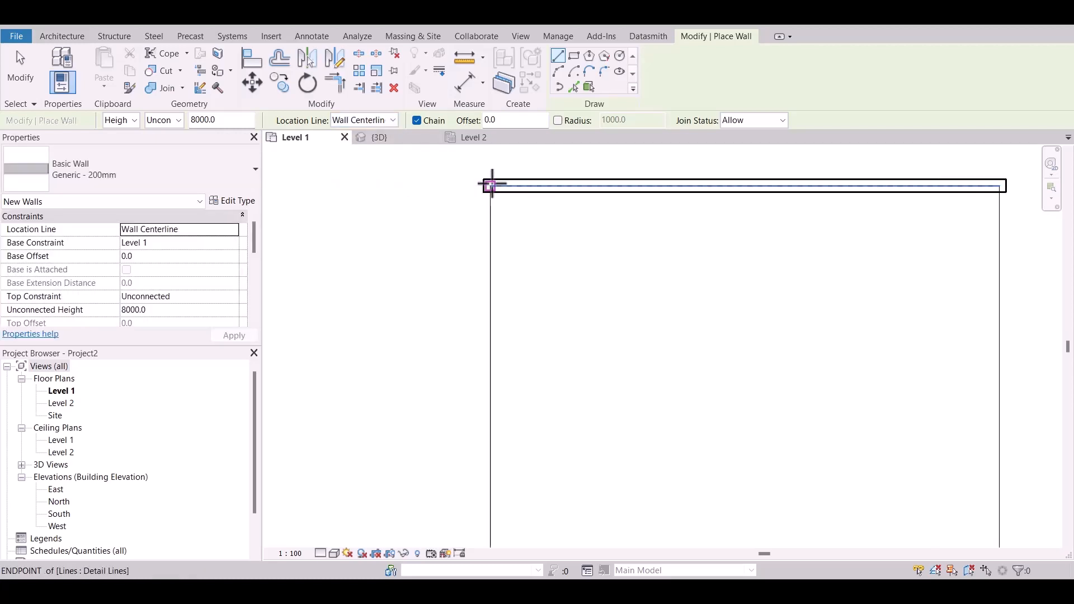
left_click(486, 187)
scroll(487, 196, "down", 3)
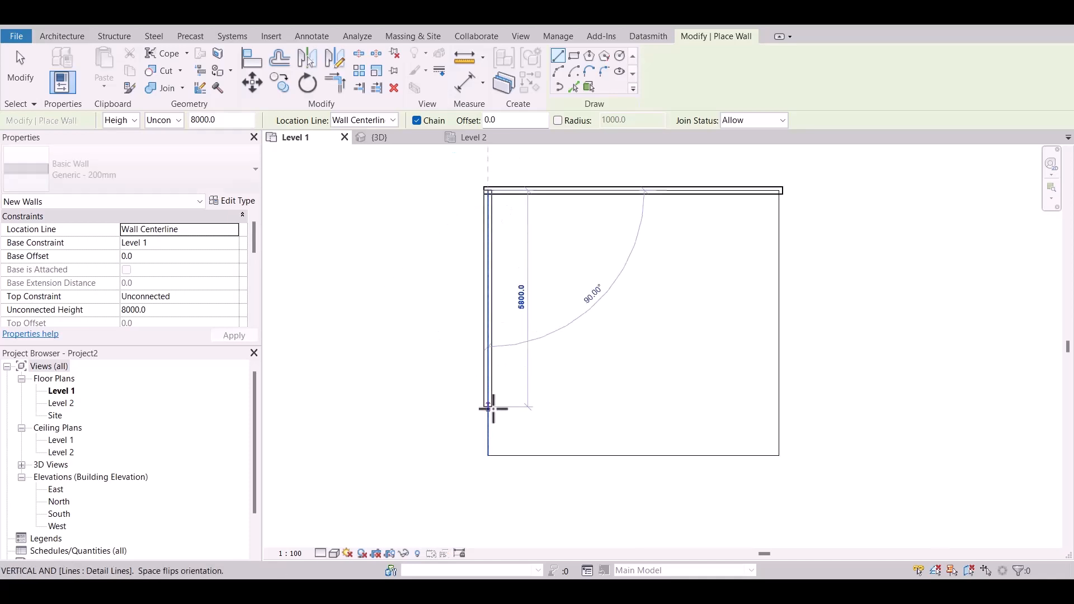
left_click(487, 454)
left_click(779, 454)
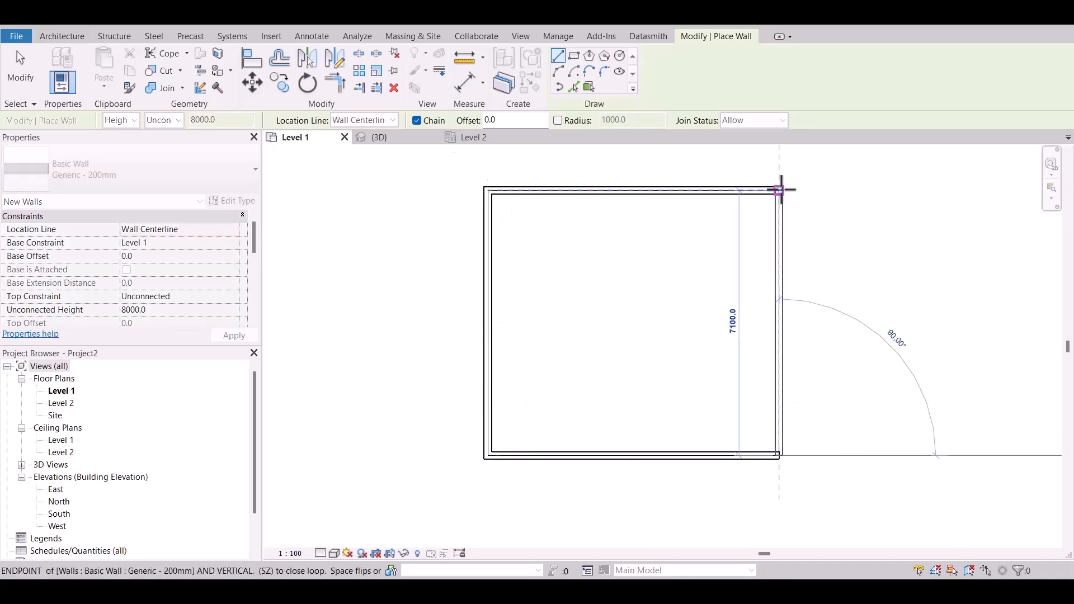
left_click(779, 189)
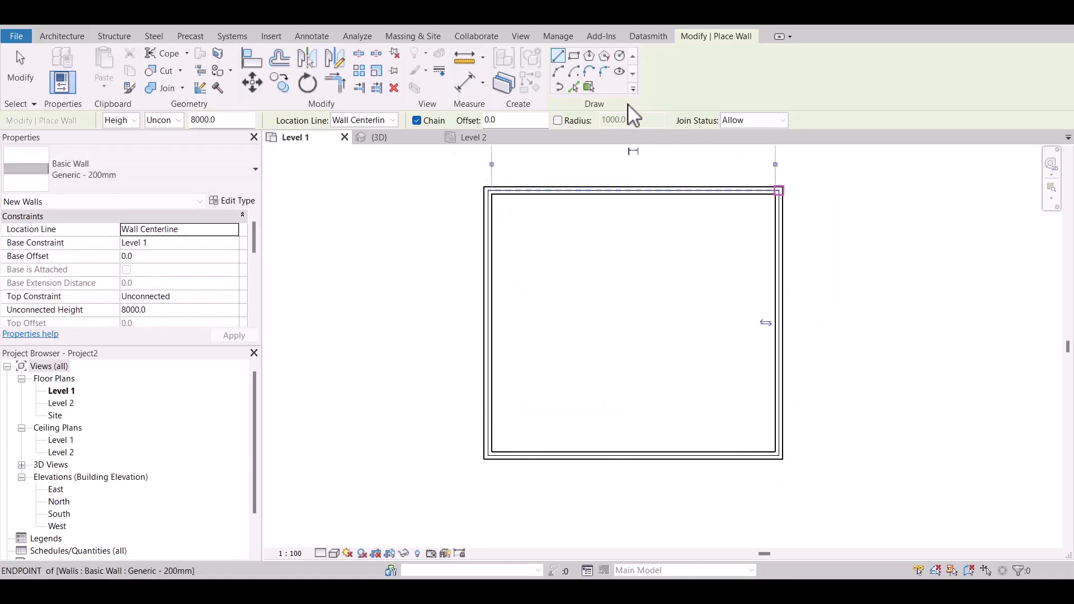
Step: Draw a rectangular wall enclosure about 5200 by 5400 mm to the right of the existing one, using the Rectangle shape
left_click(575, 57)
scroll(428, 225, "down", 3)
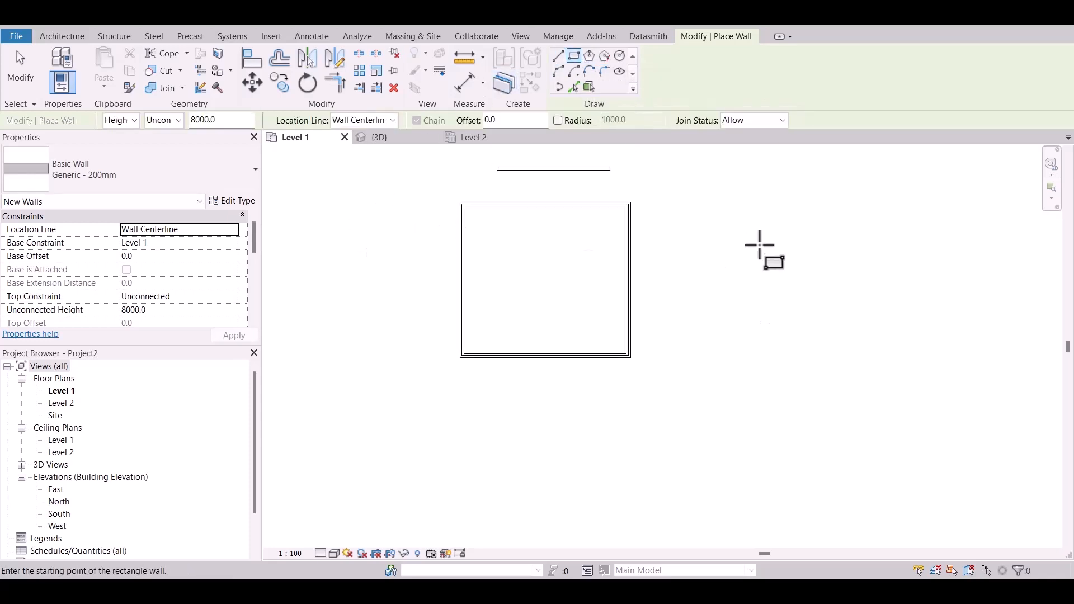
left_click(679, 204)
left_click(792, 322)
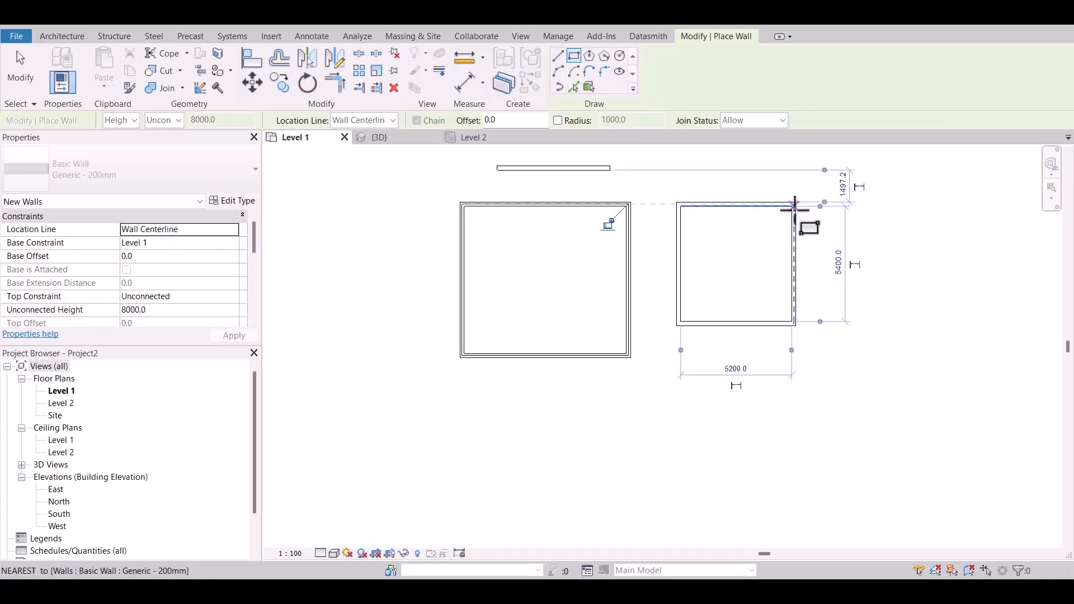
scroll(794, 207, "up", 1)
Step: Draw a six-sided polygon of walls to the right of the smaller rectangular enclosure, using the Inscribed Polygon shape
left_click(589, 56)
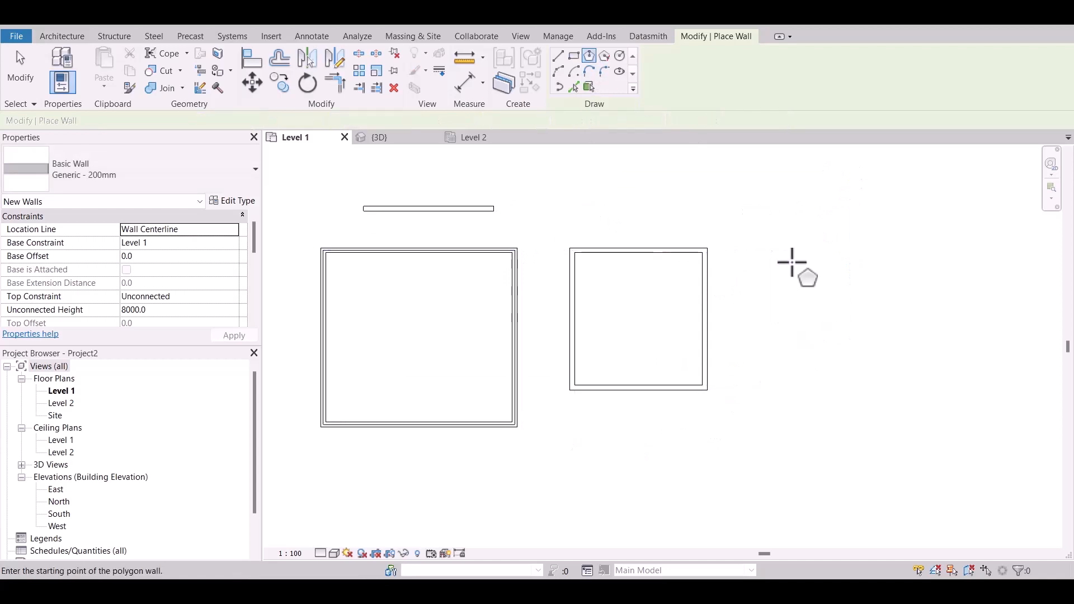
left_click(777, 249)
scroll(808, 304, "down", 2)
left_click(862, 303)
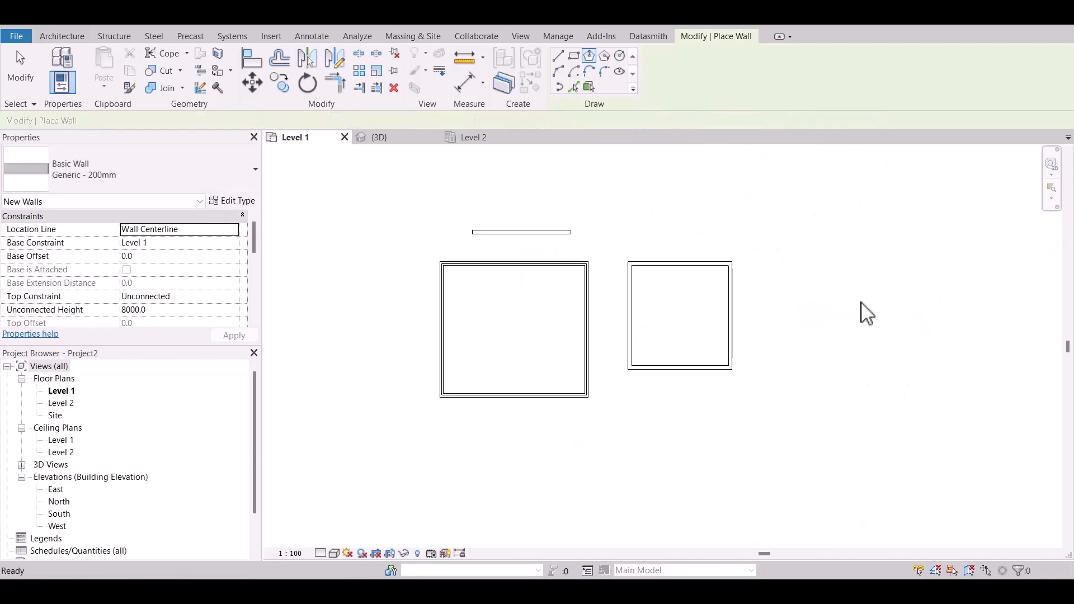
left_click(832, 295)
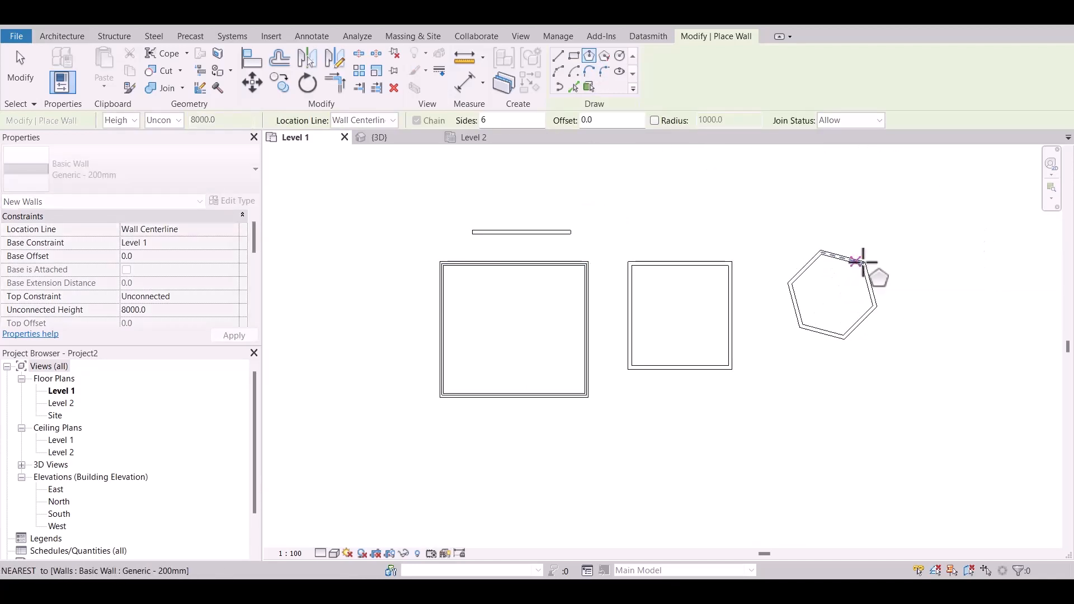
Step: Draw a curved wall bulging rightward beside the hexagon, using the Start-End-Radius Arc shape
scroll(871, 269, "up", 1)
middle_click_drag(877, 278, 741, 278)
left_click(560, 72)
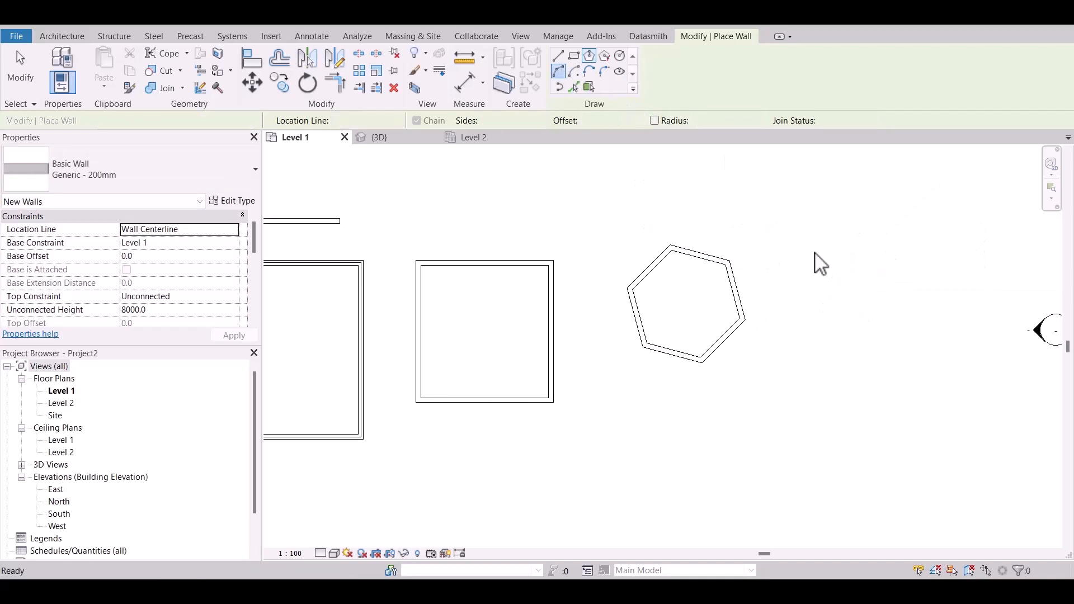
left_click(822, 263)
left_click(816, 413)
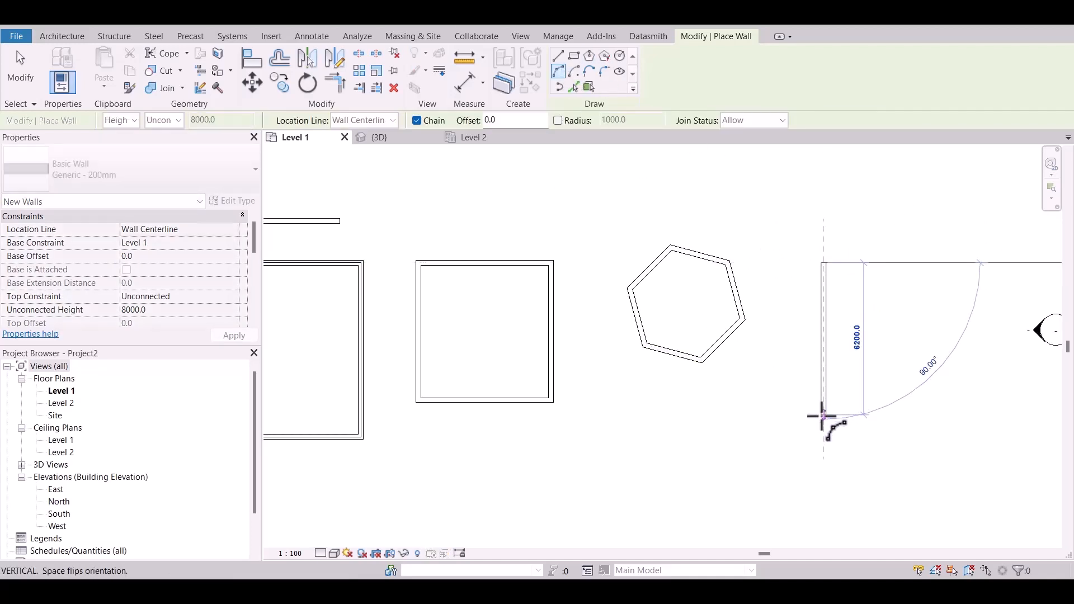
left_click(853, 402)
scroll(870, 340, "up", 2)
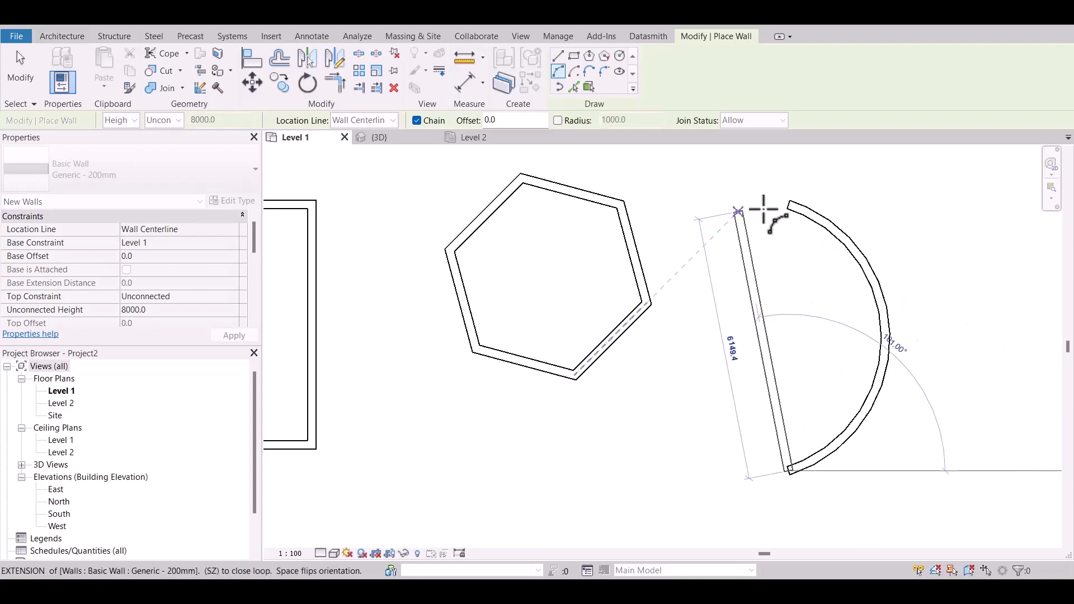
key("Escape")
Step: Draw a circular wall below the hexagon with the Circle shape and leave the Wall command
middle_click_drag(700, 245, 560, 200)
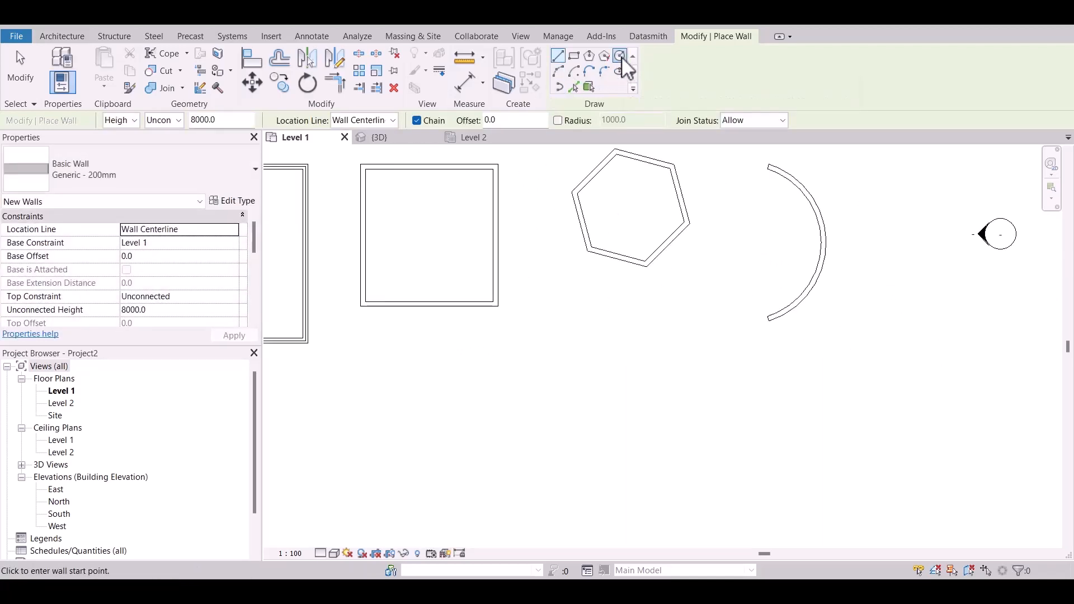
left_click(621, 57)
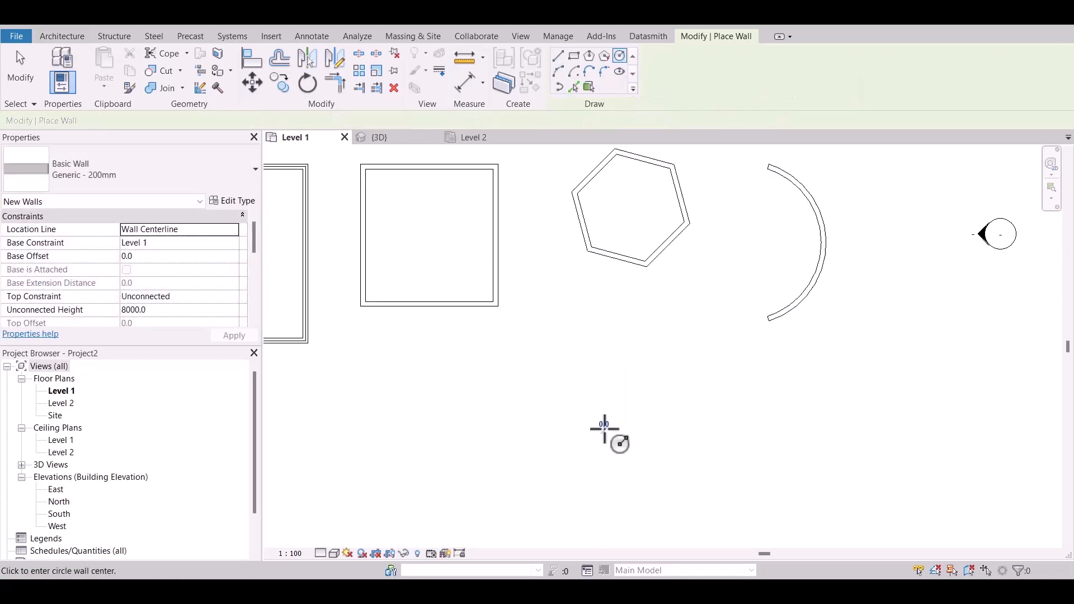
left_click(605, 429)
left_click(642, 403)
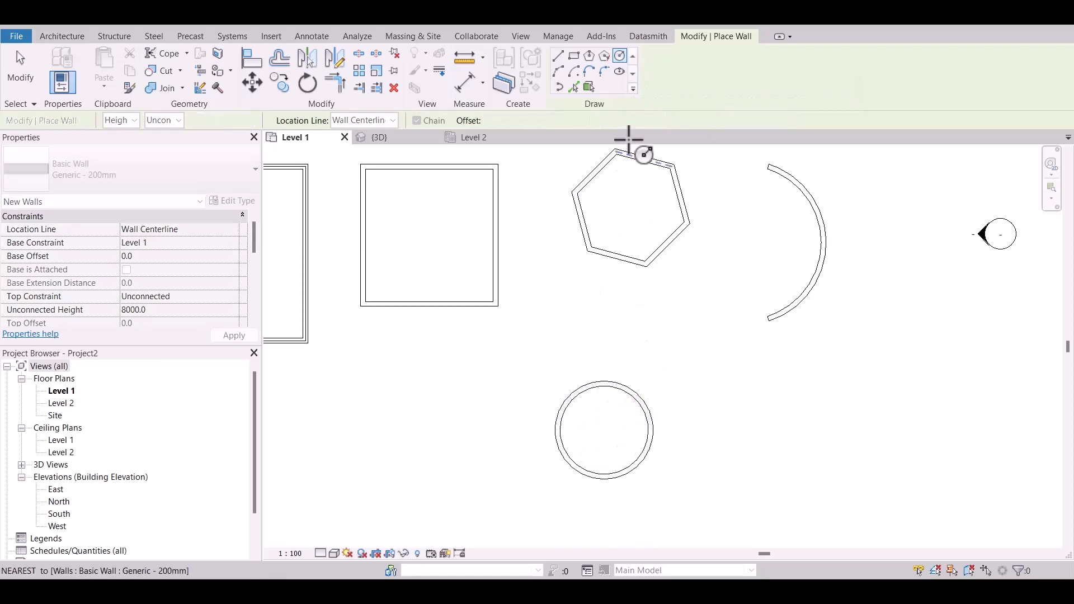
left_click(589, 71)
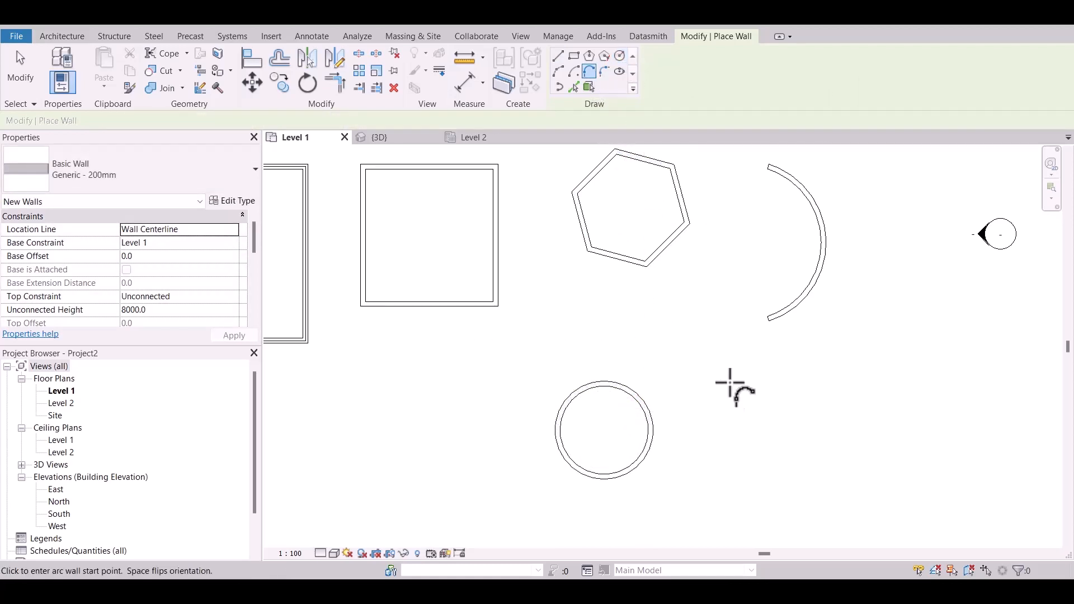
key("Escape")
Step: Examine the position of the upper and left detail lines relative to the wall faces of the larger rectangular enclosure
scroll(707, 376, "down", 2)
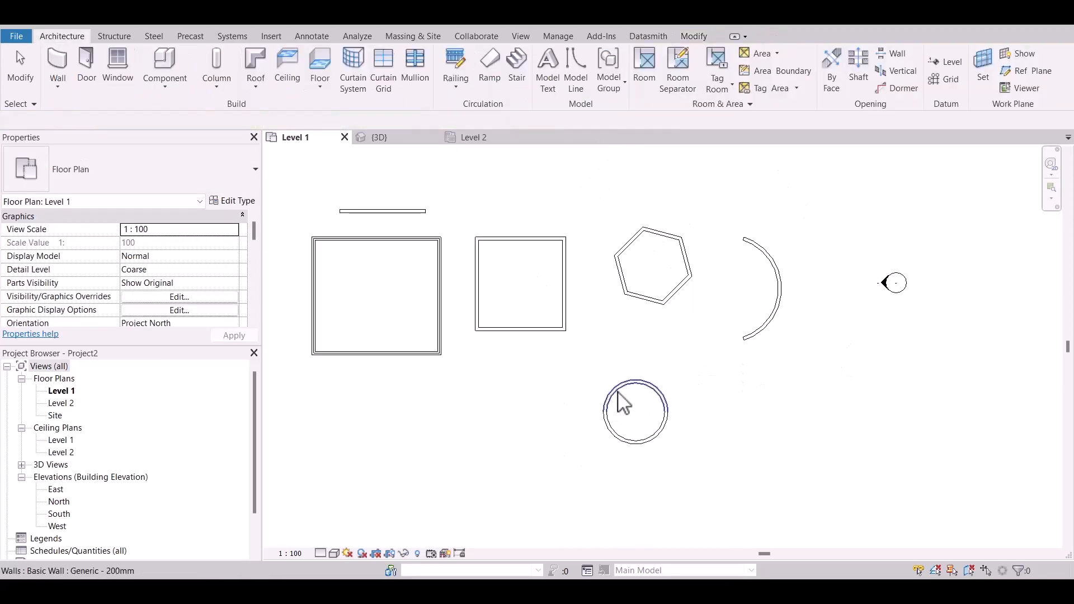
middle_click_drag(624, 404, 776, 408)
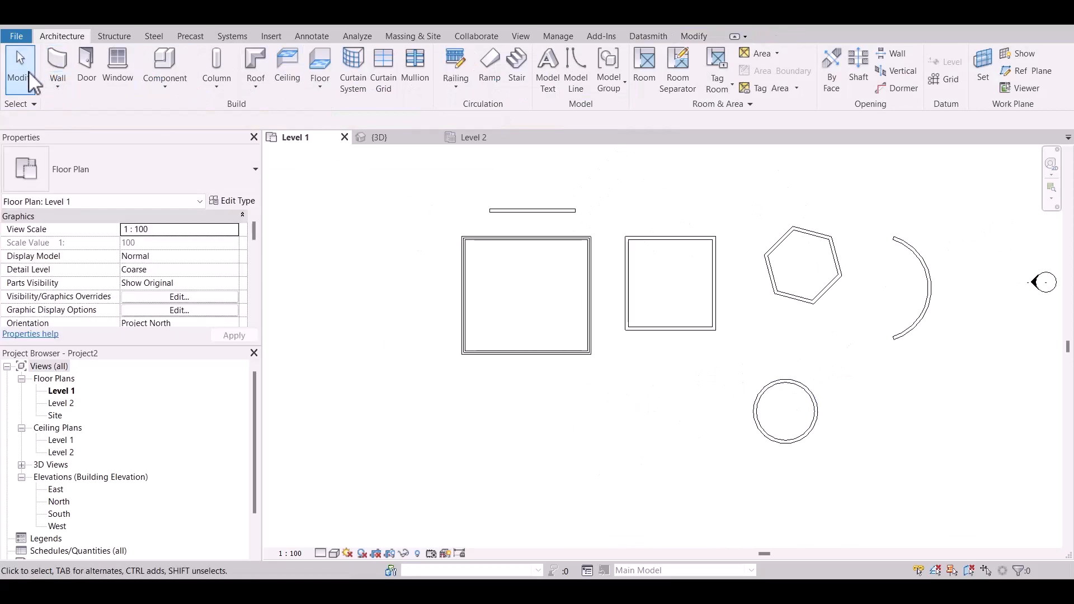
scroll(505, 231, "up", 2)
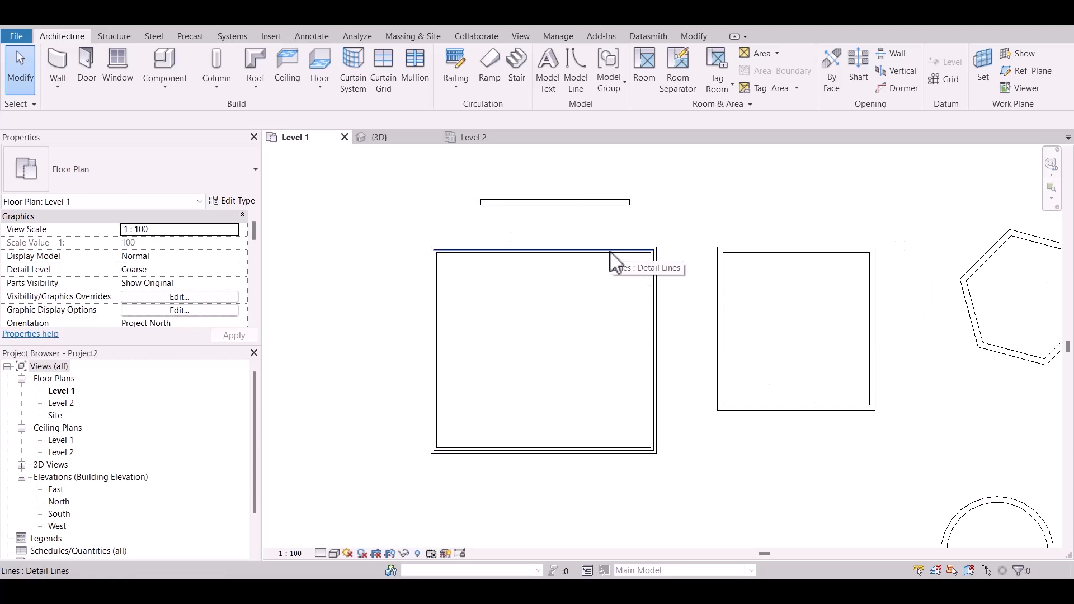
key("Tab")
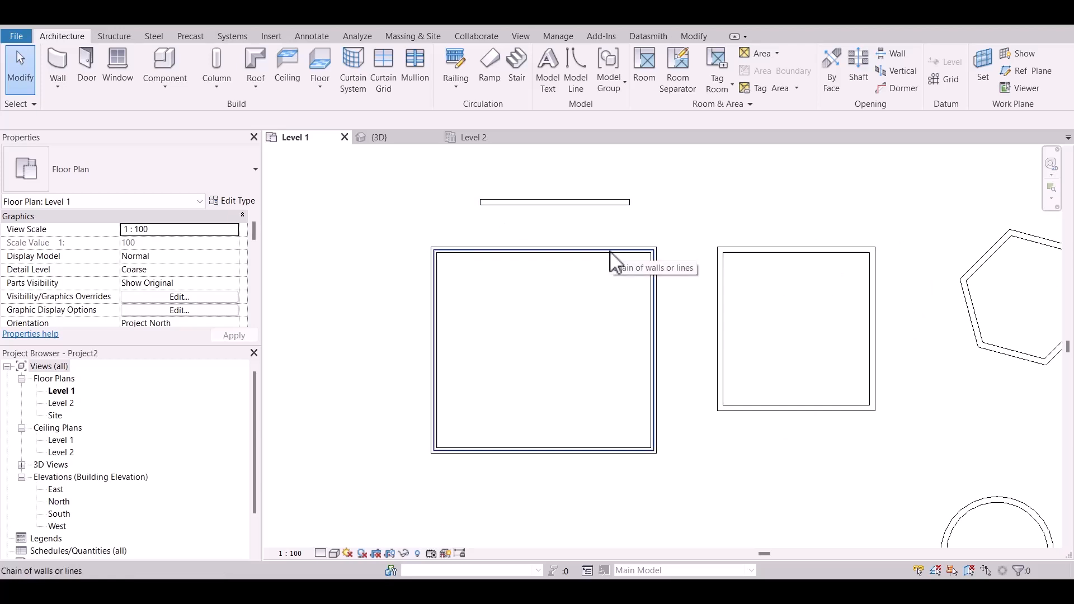
scroll(444, 267, "up", 5)
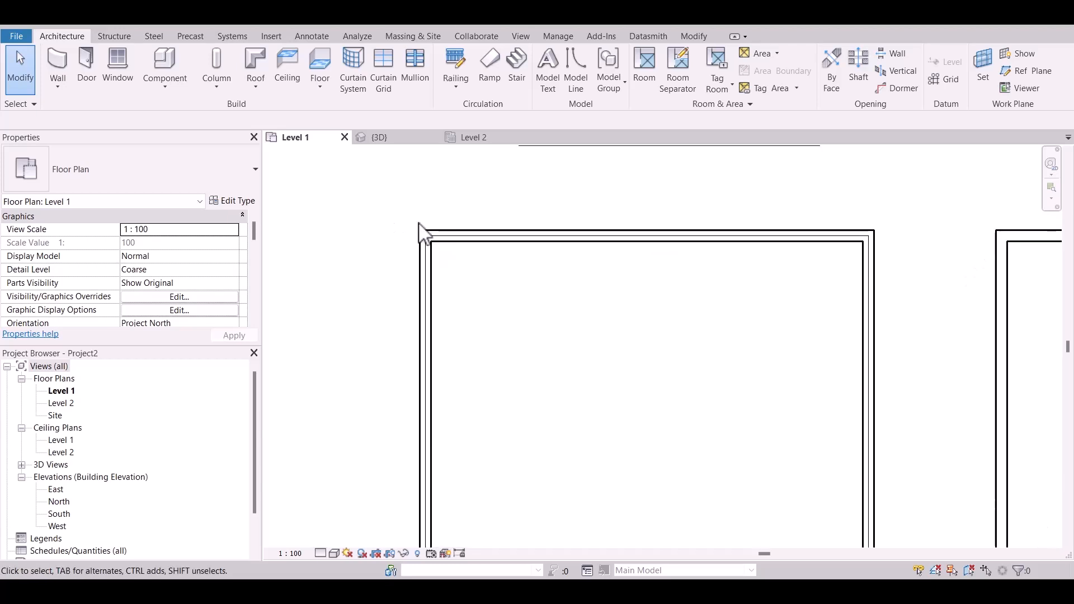
left_click(453, 238)
scroll(427, 264, "down", 3)
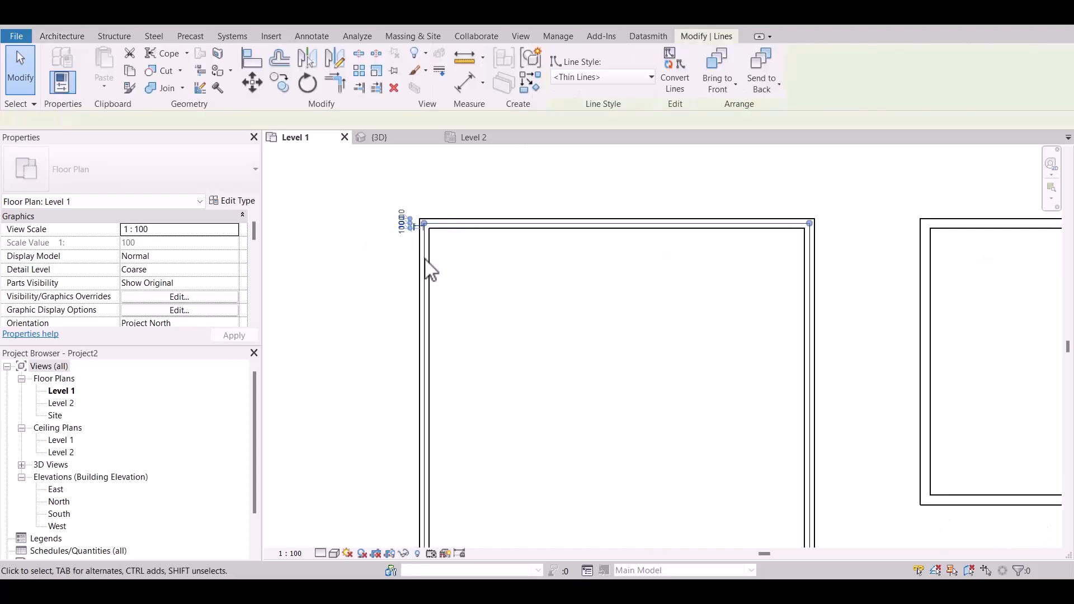
left_click(430, 278)
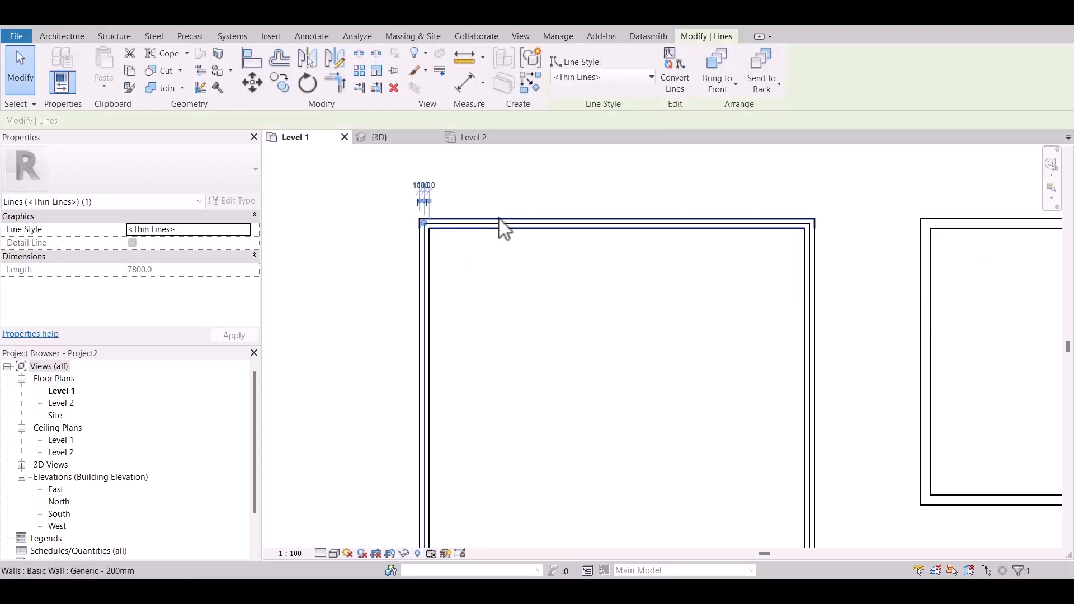
left_click(686, 203)
scroll(638, 190, "down", 2)
scroll(492, 216, "up", 3)
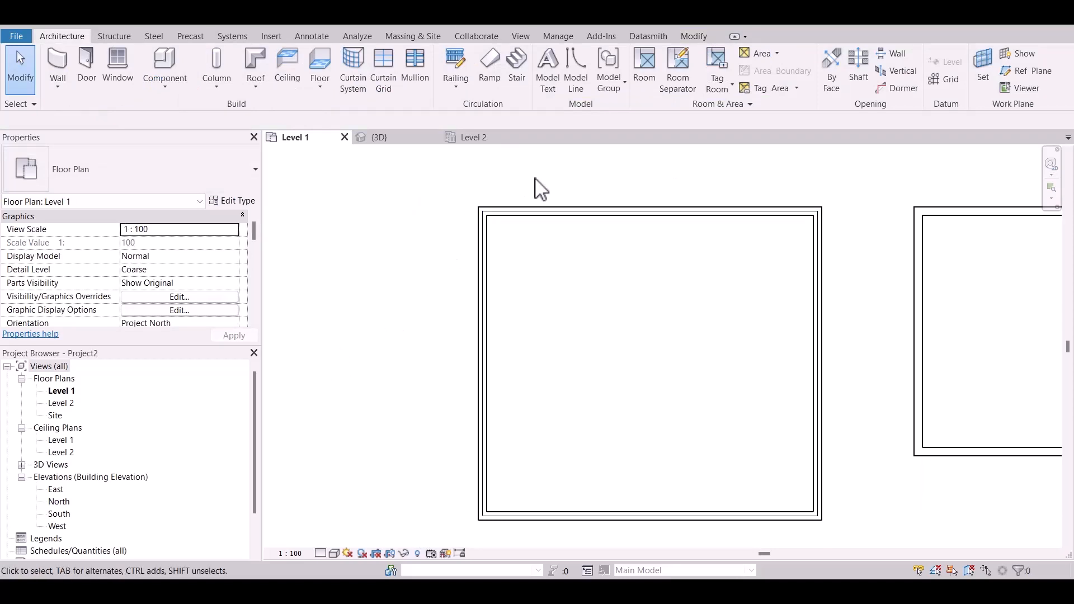
scroll(523, 210, "up", 3)
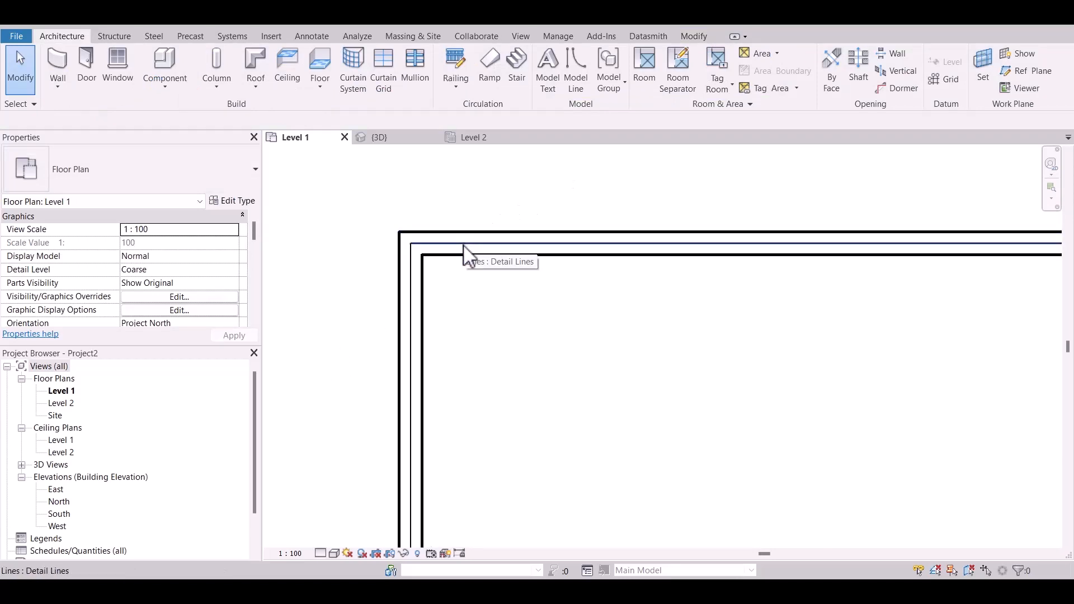
scroll(470, 246, "down", 4)
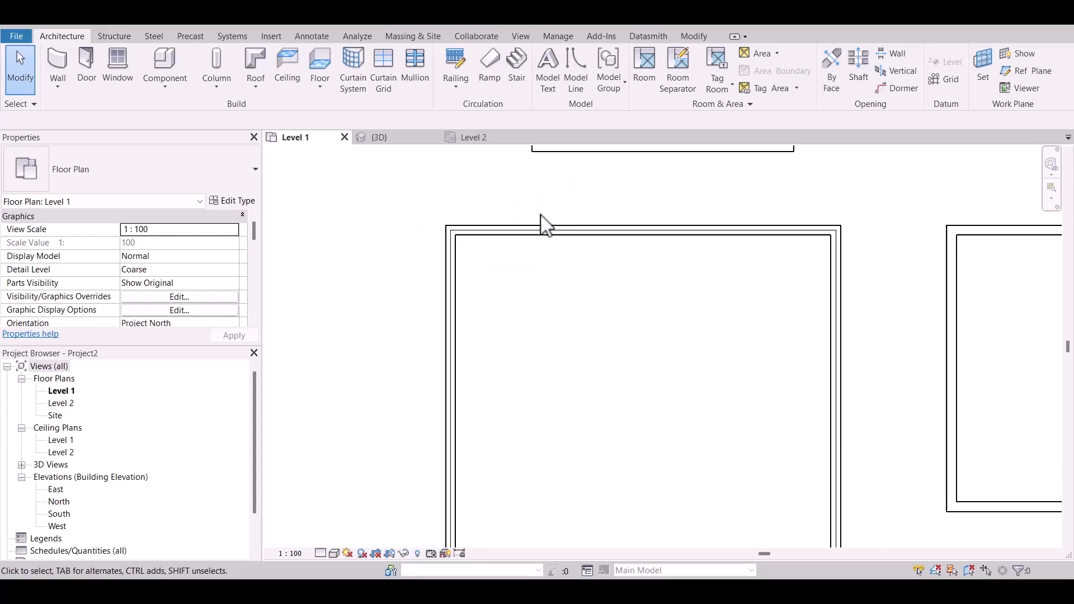
scroll(758, 501, "up", 2)
scroll(733, 425, "down", 2)
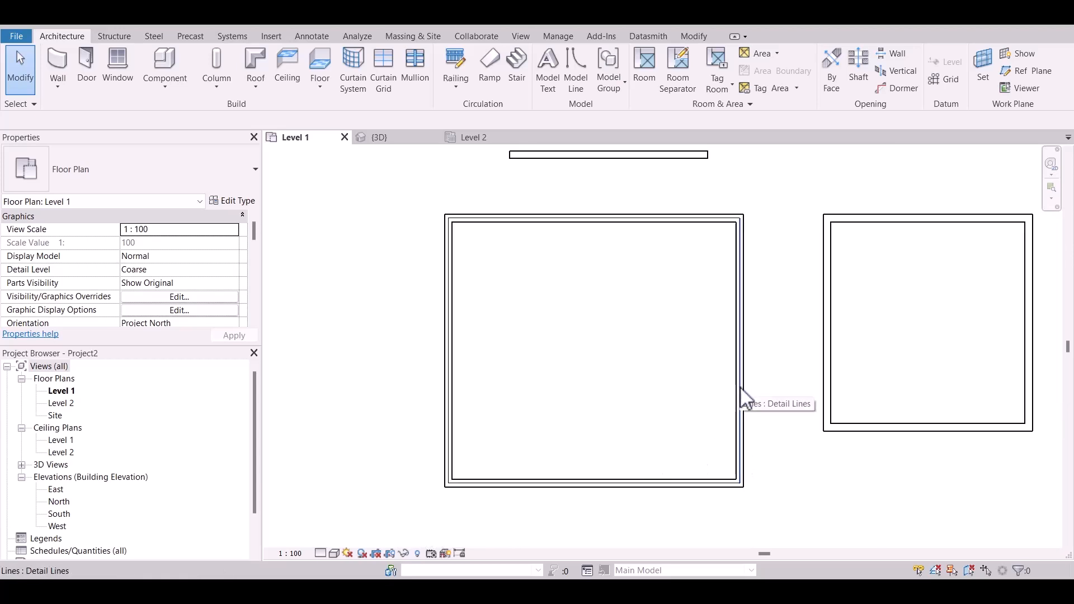
Step: Select the whole chain of detail lines inside the larger enclosure's walls and delete it
key("Tab")
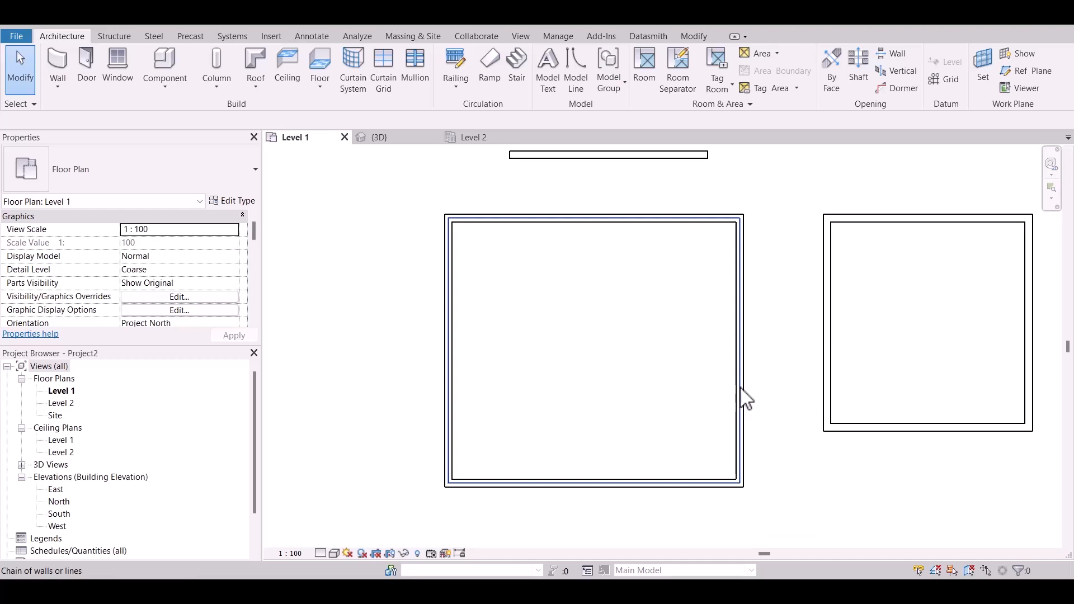
left_click(742, 389)
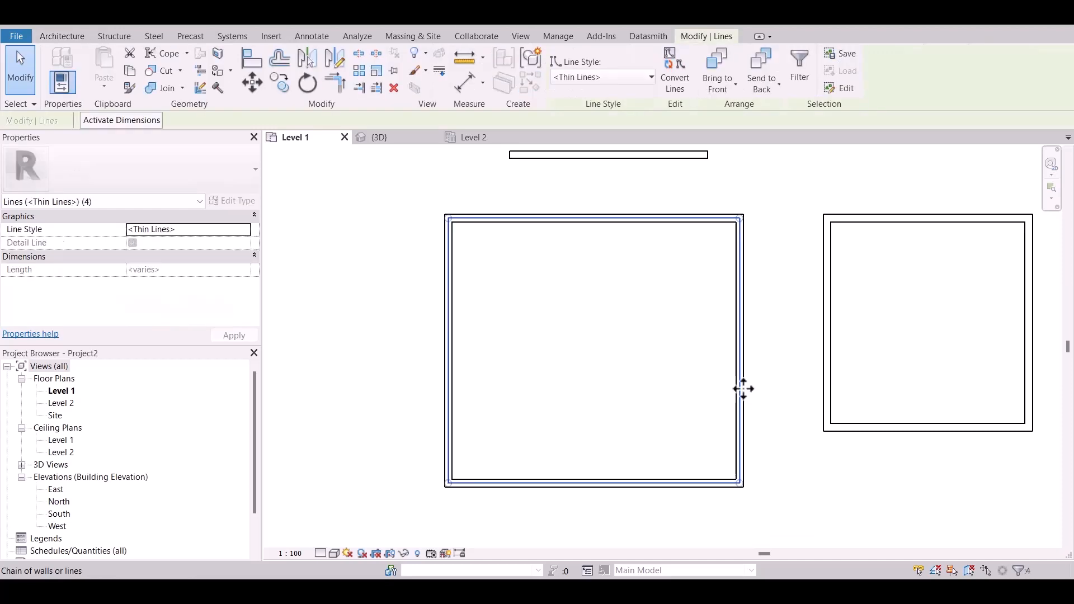
key("Escape")
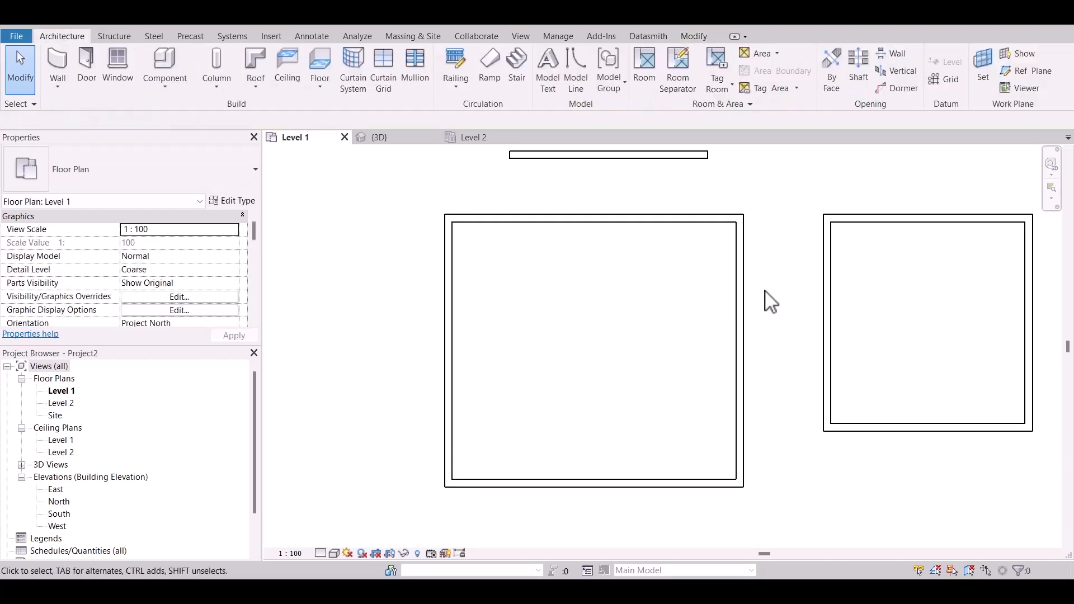
Step: Select all walls of the hexagon as a chain and delete them
scroll(566, 299, "down", 4)
left_click(757, 266)
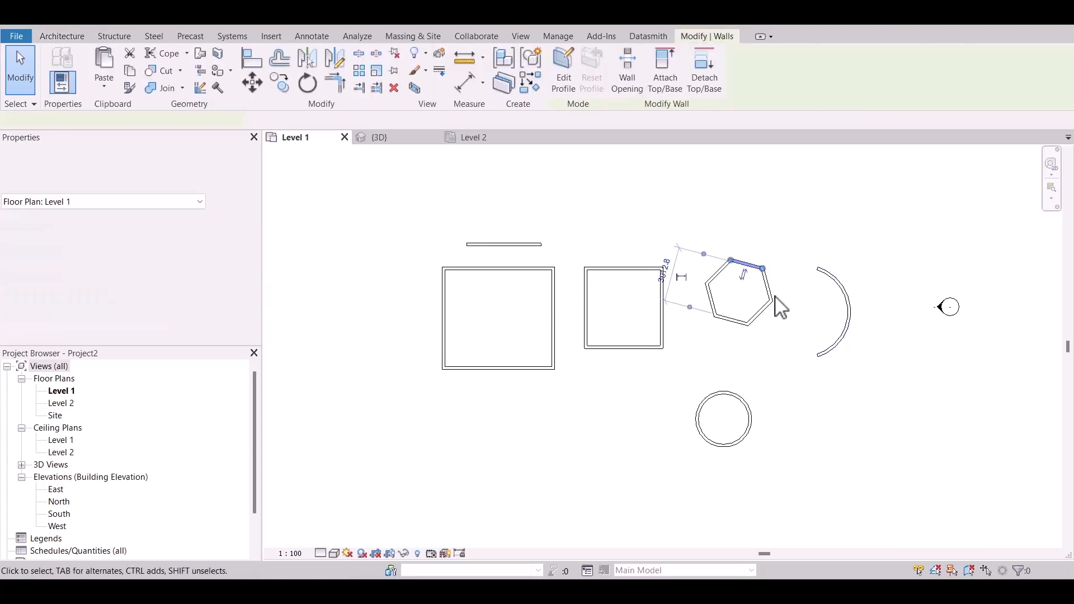
scroll(781, 307, "up", 2)
key("Tab")
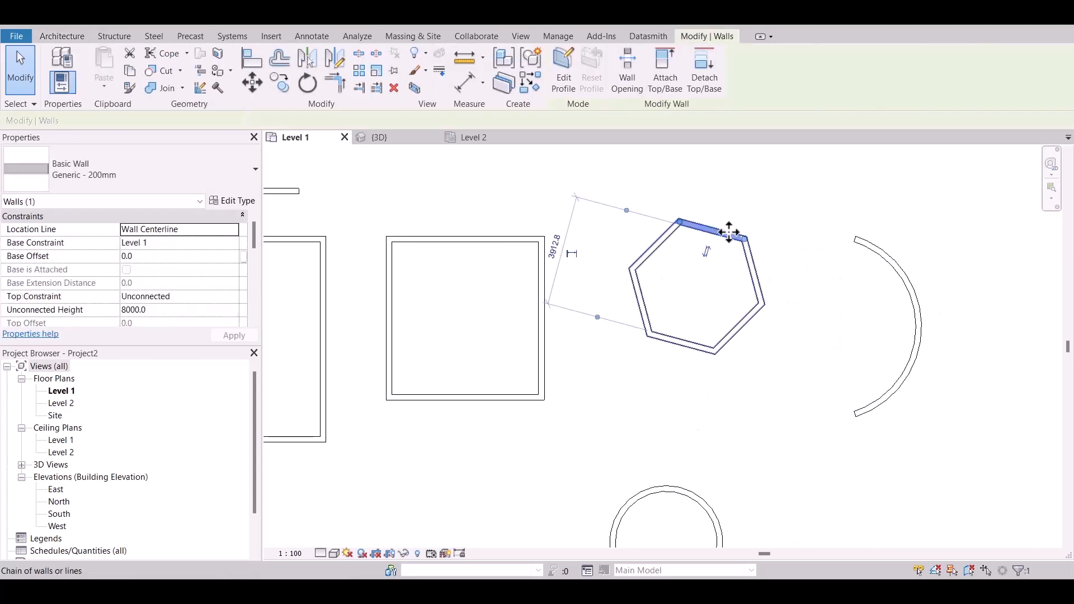
left_click(729, 232)
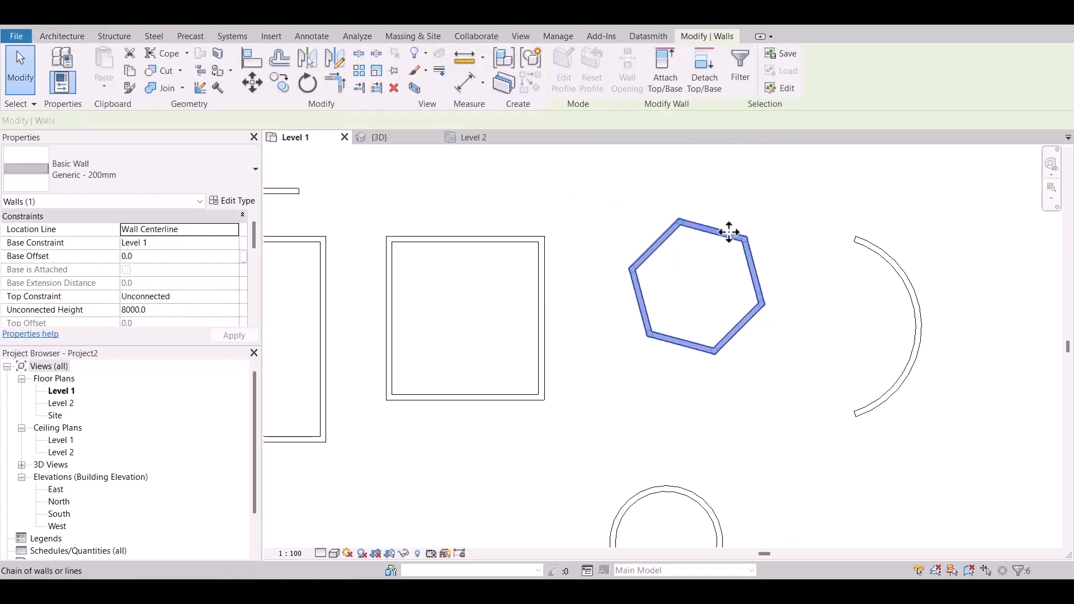
key("Delete")
Step: Select both halves of the circular wall as a chain and delete them
scroll(731, 240, "down", 1)
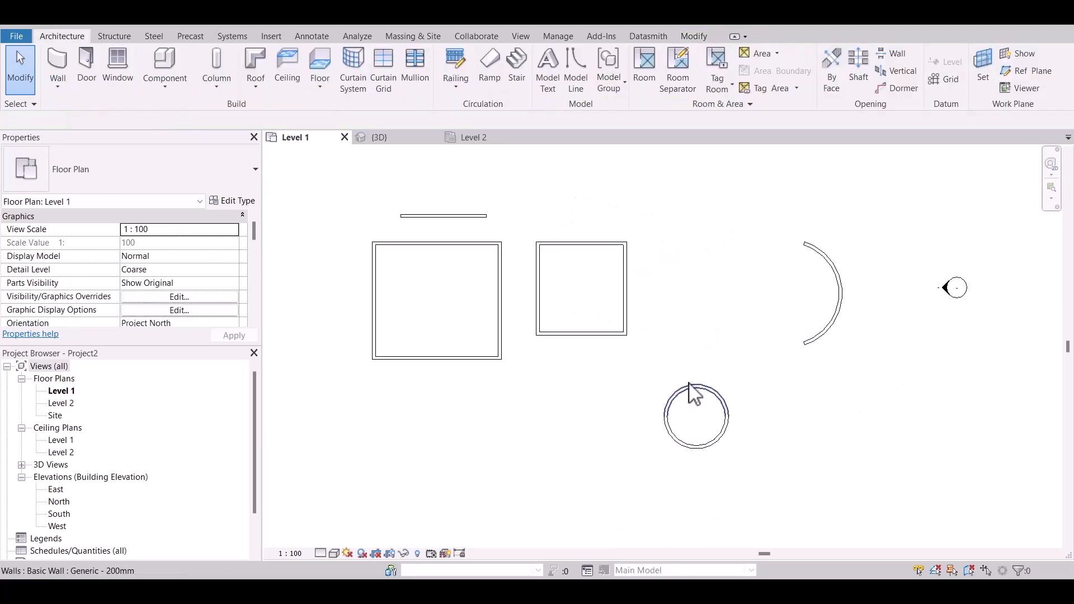
left_click(689, 387)
left_click(669, 366)
key("Tab")
left_click(674, 393)
key("Delete")
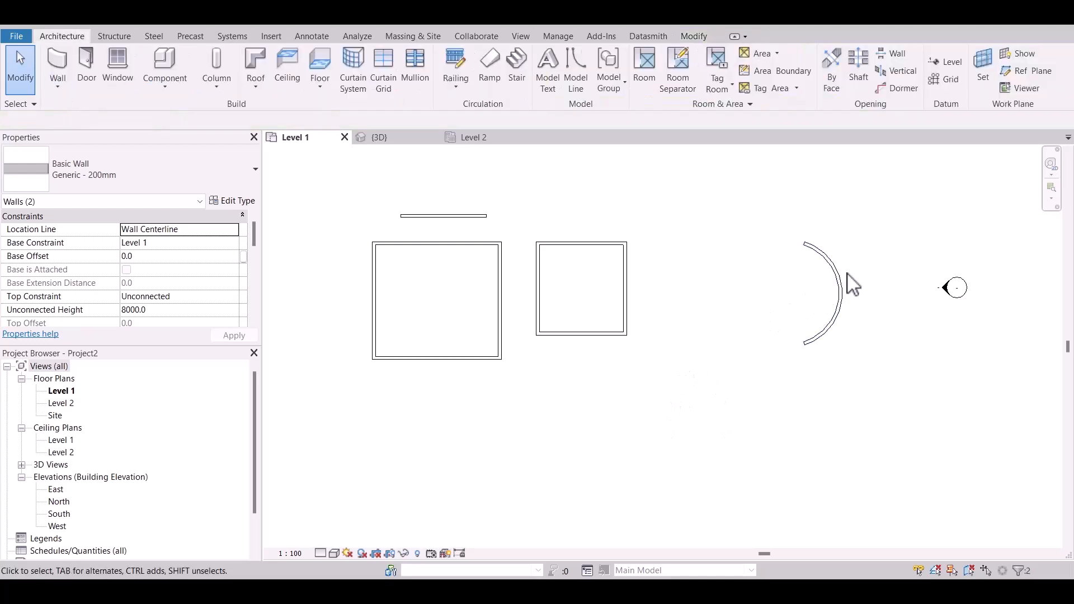
Step: Delete the curved wall, the smaller rectangular enclosure and the standalone wall above the larger enclosure
left_click_drag(533, 231, 688, 371)
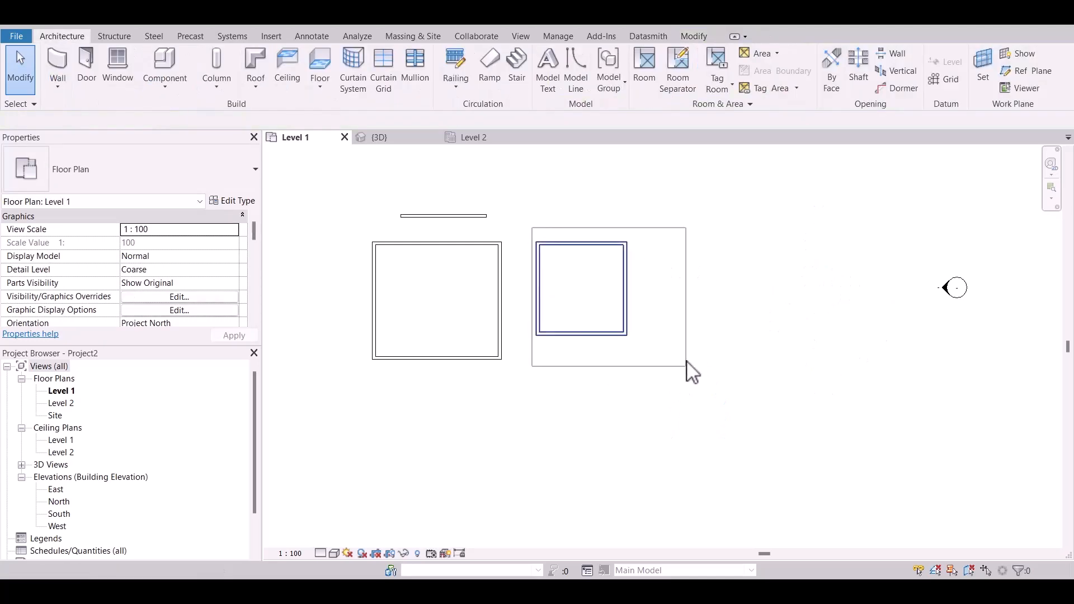
key("Delete")
scroll(414, 218, "up", 2)
left_click_drag(443, 220, 584, 235)
key("Delete")
Step: Open the default 3D view to look at the remaining rectangular wall enclosure
scroll(413, 315, "up", 2)
middle_click_drag(406, 313, 523, 264)
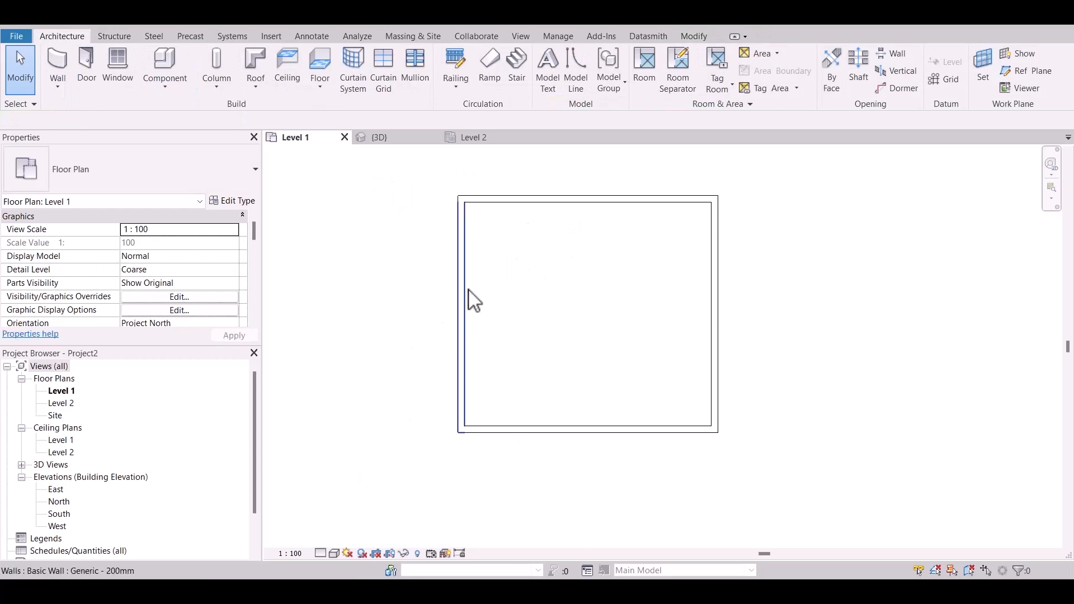
middle_click_drag(642, 273, 622, 315)
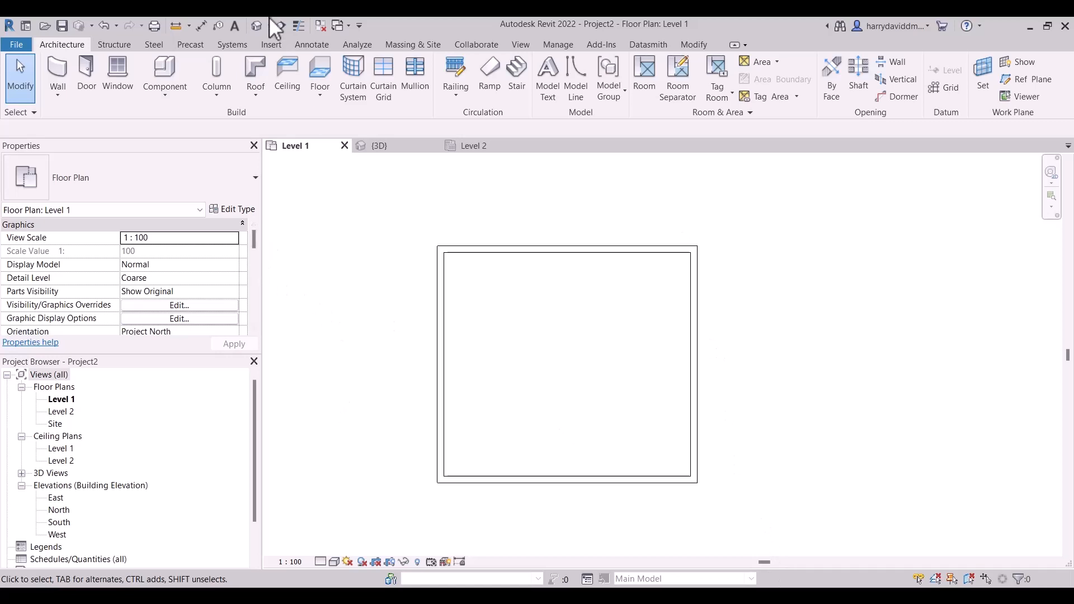
left_click(255, 26)
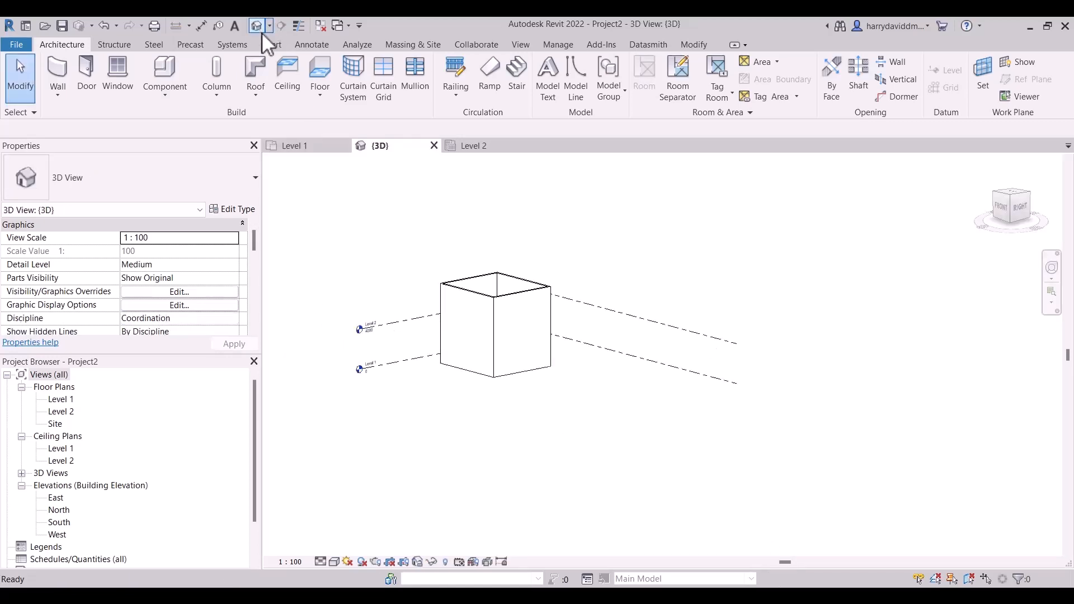
Step: Select all four walls of the enclosure and set their top constraint to Up to level: Level 2
left_click_drag(703, 469, 702, 481)
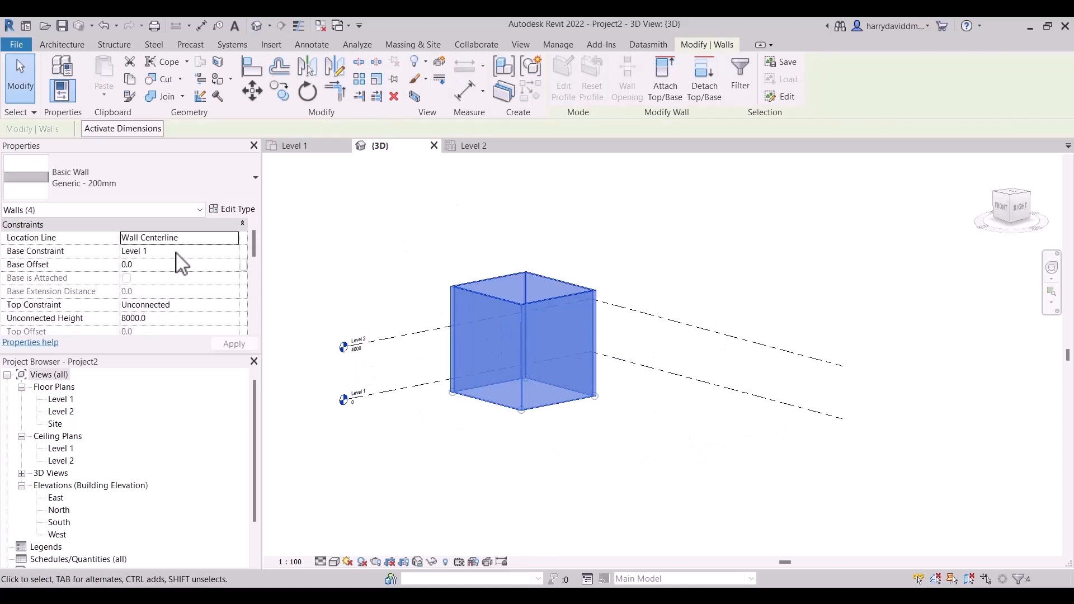
left_click(205, 307)
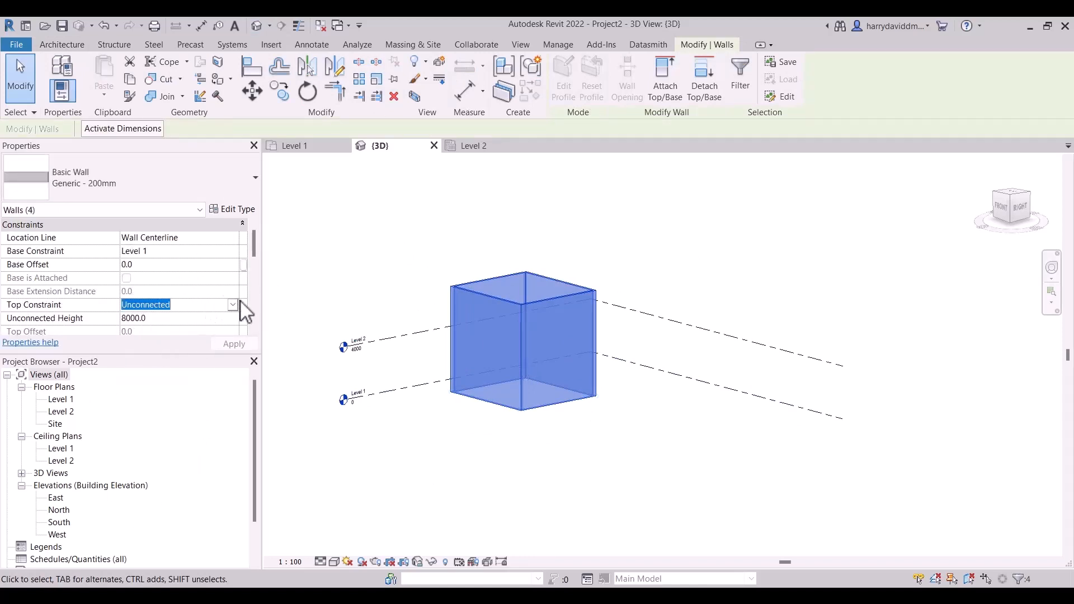
left_click(233, 305)
left_click(217, 343)
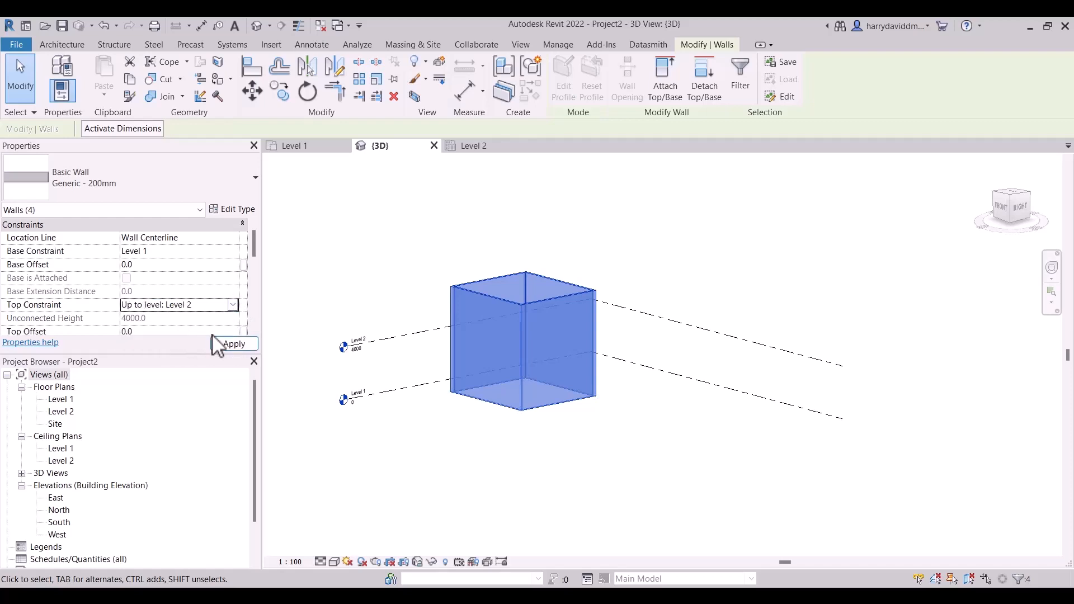
left_click(229, 343)
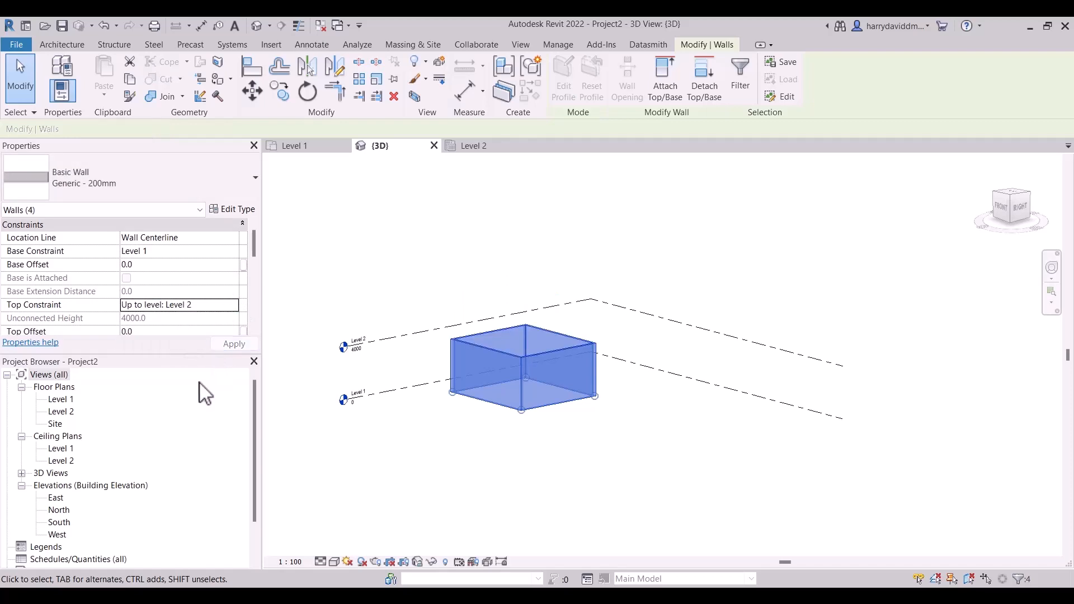
Step: Open the East elevation and close the leftover Level 2 view, discarding the changes to Project3
double_click(58, 498)
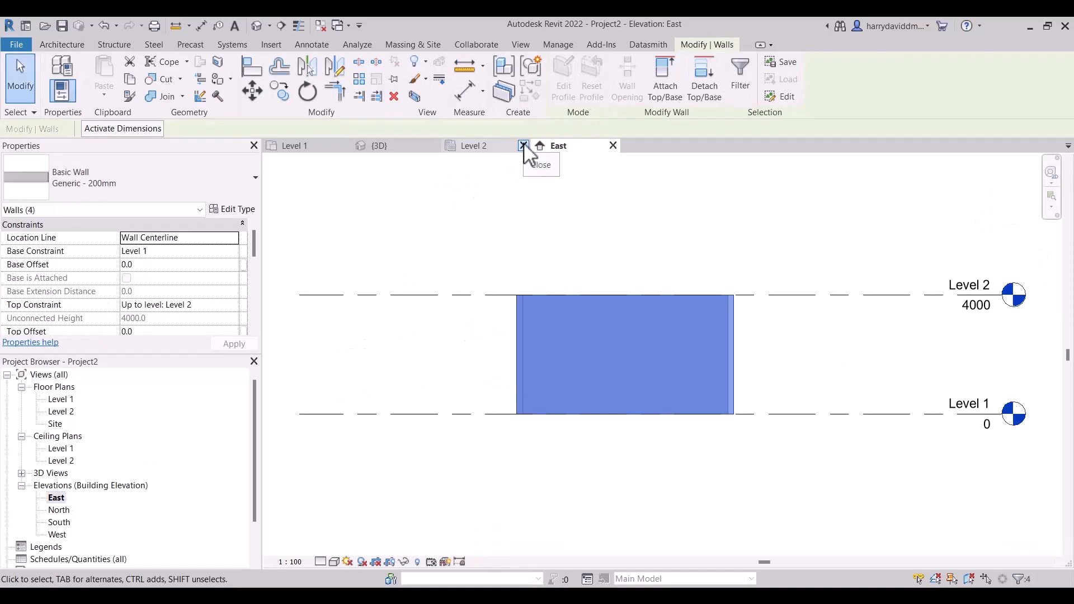
left_click(524, 146)
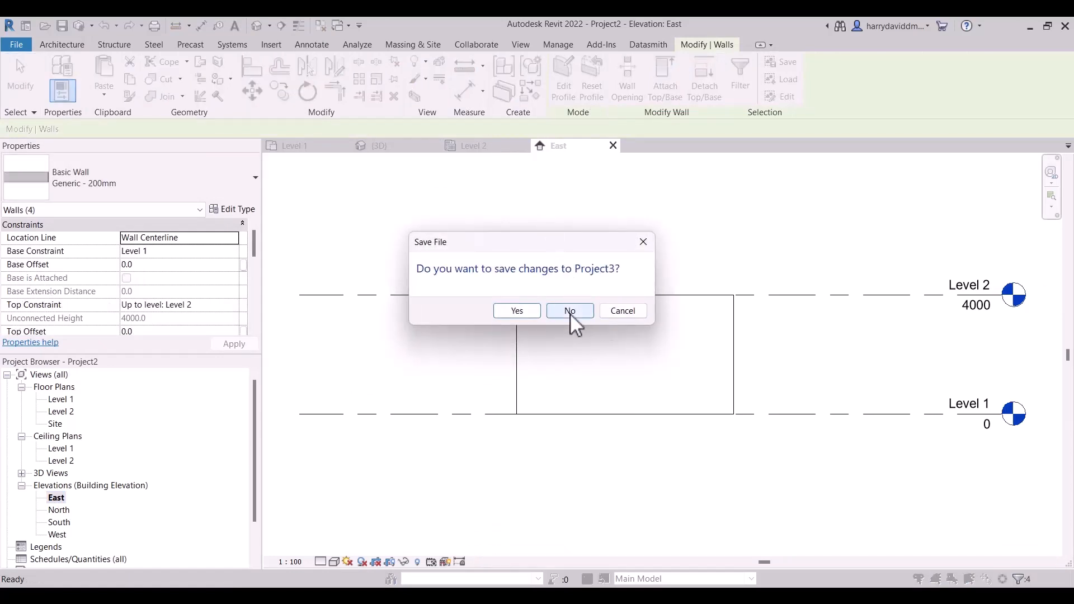
left_click(567, 310)
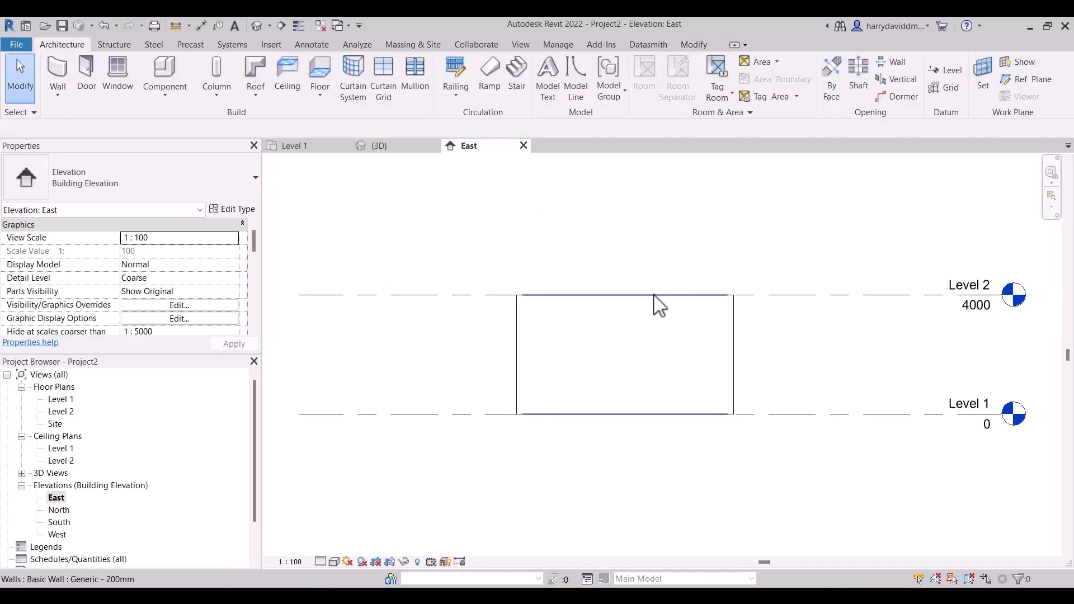
Step: Set the elevation of Level 2 to 5000 in the East elevation
middle_click_drag(857, 337, 810, 341)
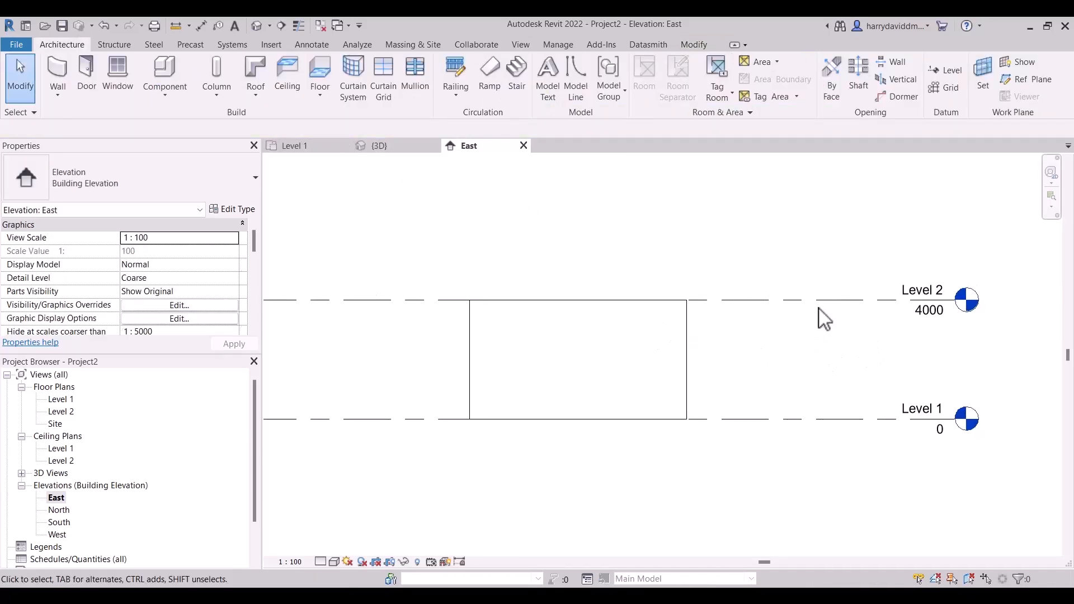
left_click(834, 303)
left_click(930, 311)
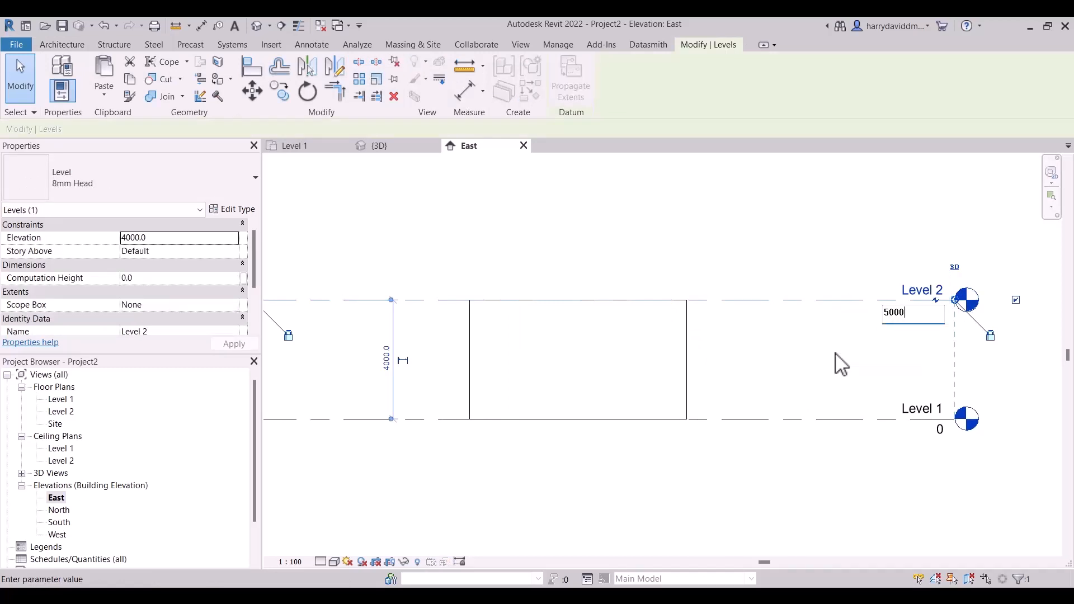
key("Return")
left_click(790, 219)
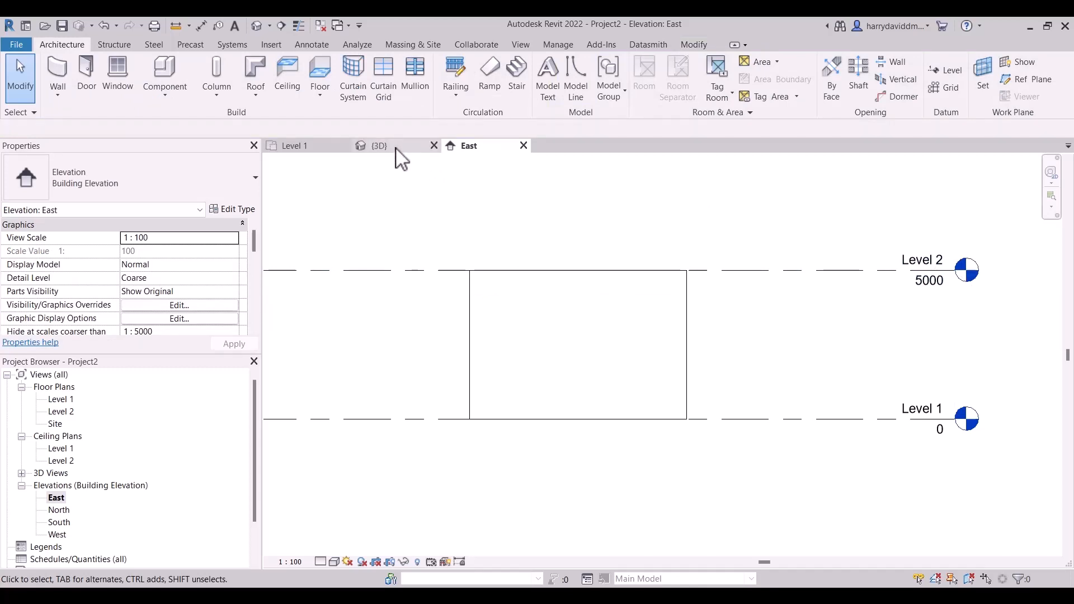
Step: Close the Level 1 floor plan and the East elevation so only the 3D view stays open
left_click(306, 147)
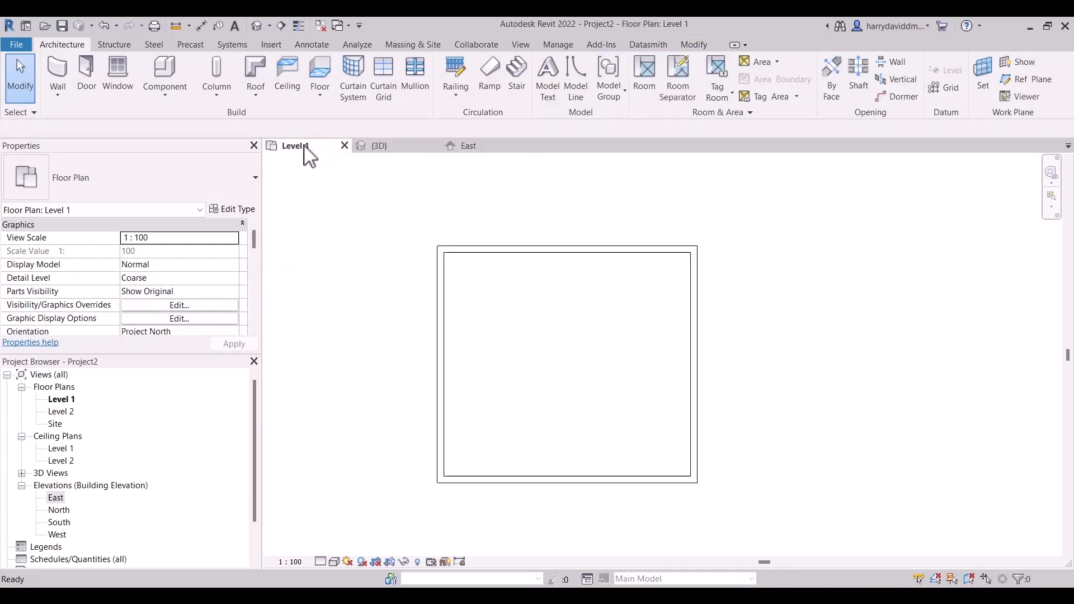
left_click(345, 146)
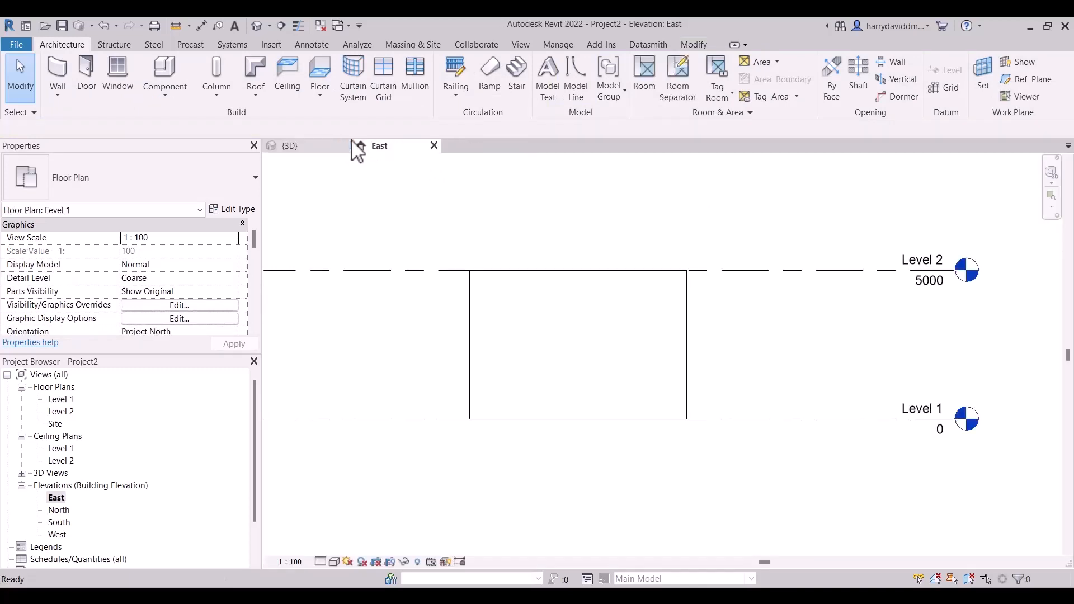
left_click(435, 146)
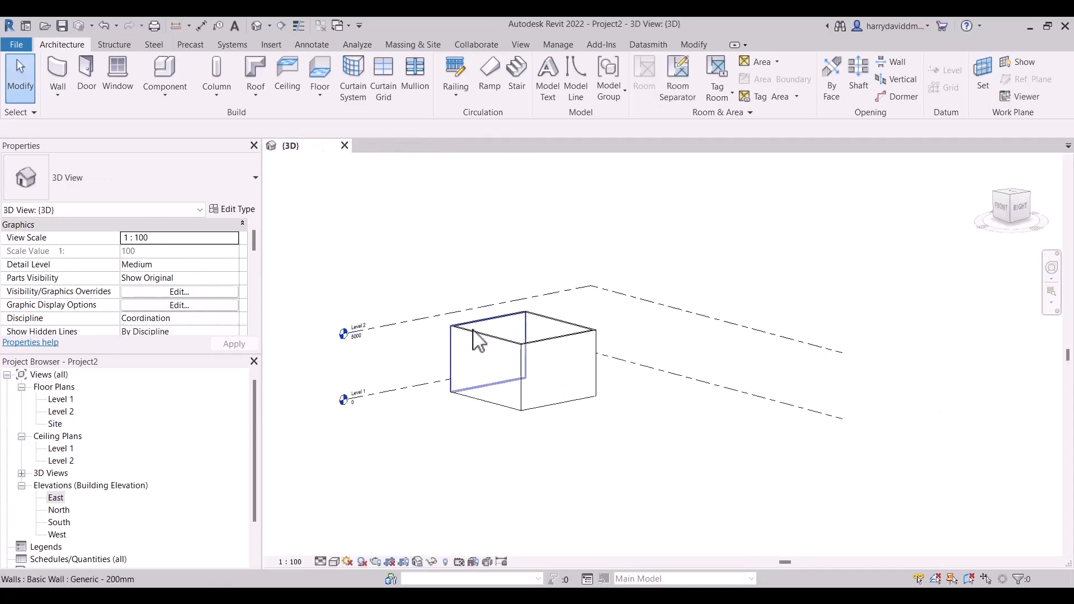
Step: Change the type of the enclosure's front wall to Exterior - Brick on Mtl. Stud
scroll(594, 442, "up", 3)
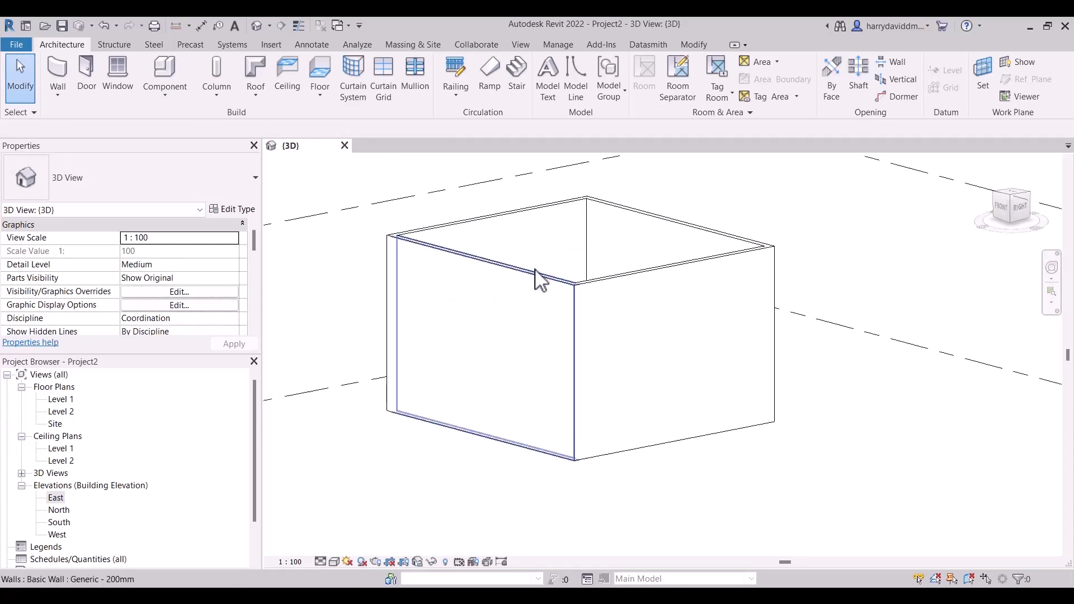
left_click(537, 274)
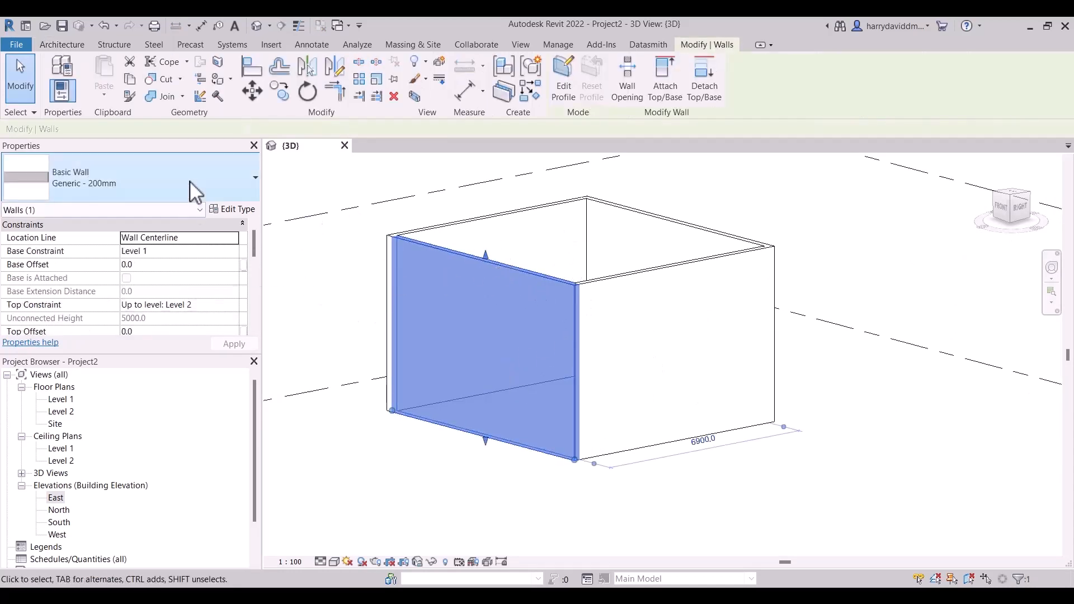
left_click(206, 194)
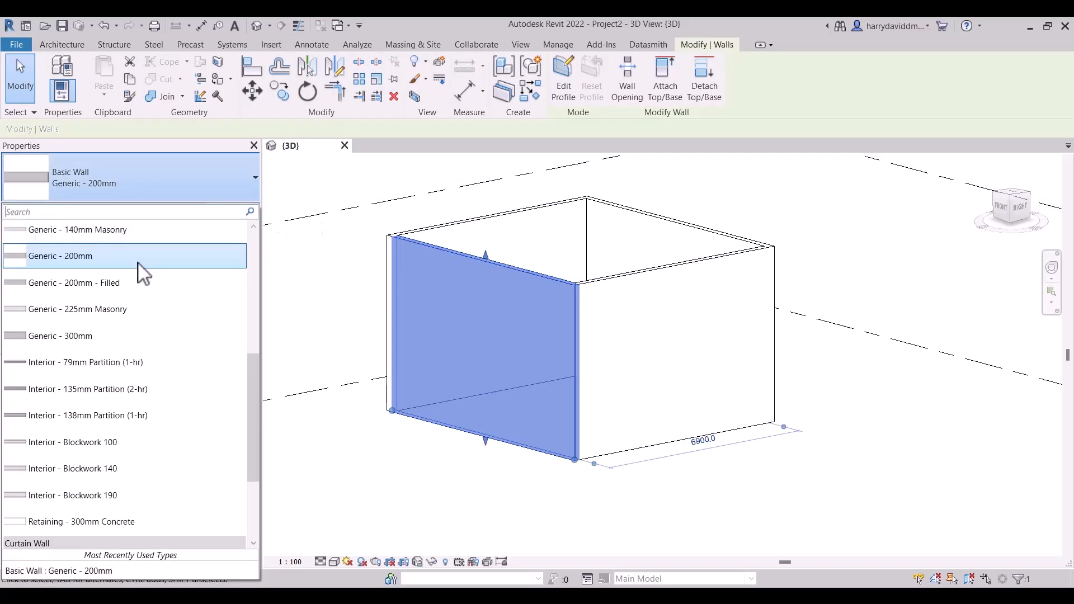
scroll(86, 330, "up", 4)
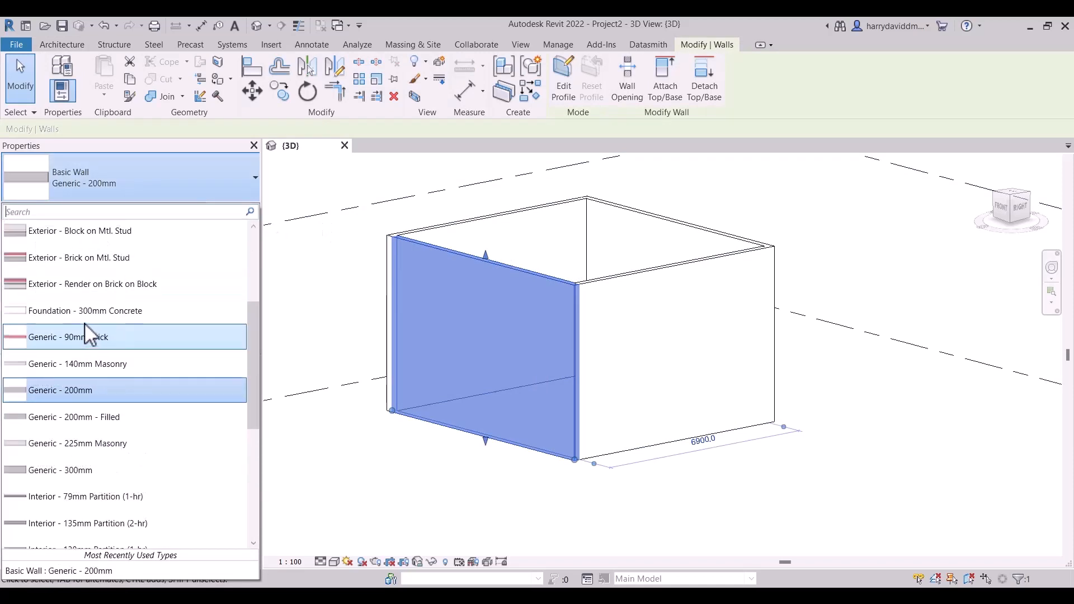
left_click(126, 261)
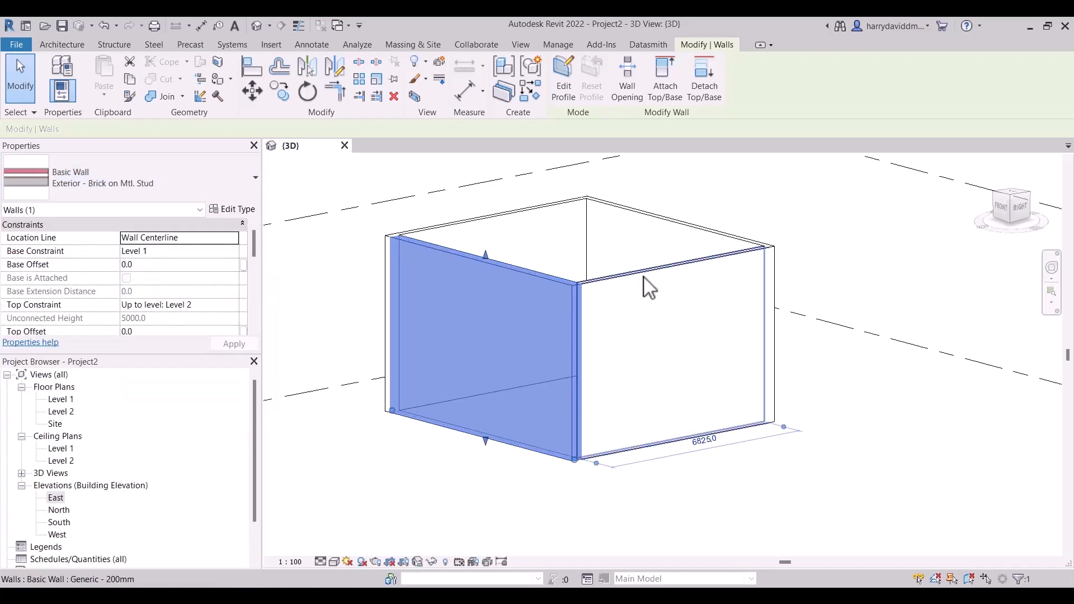
left_click(787, 240)
Step: Select the whole wall enclosure in the 3D view and delete it
scroll(559, 249, "up", 3)
middle_click_drag(552, 241, 422, 344, "shift")
scroll(425, 353, "down", 4)
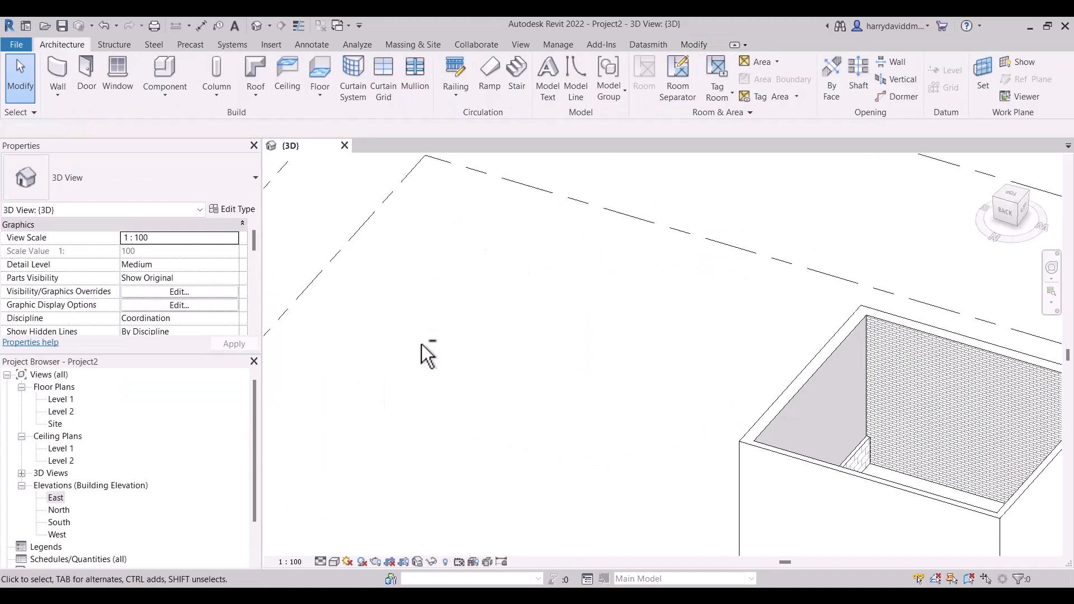
scroll(733, 437, "up", 1)
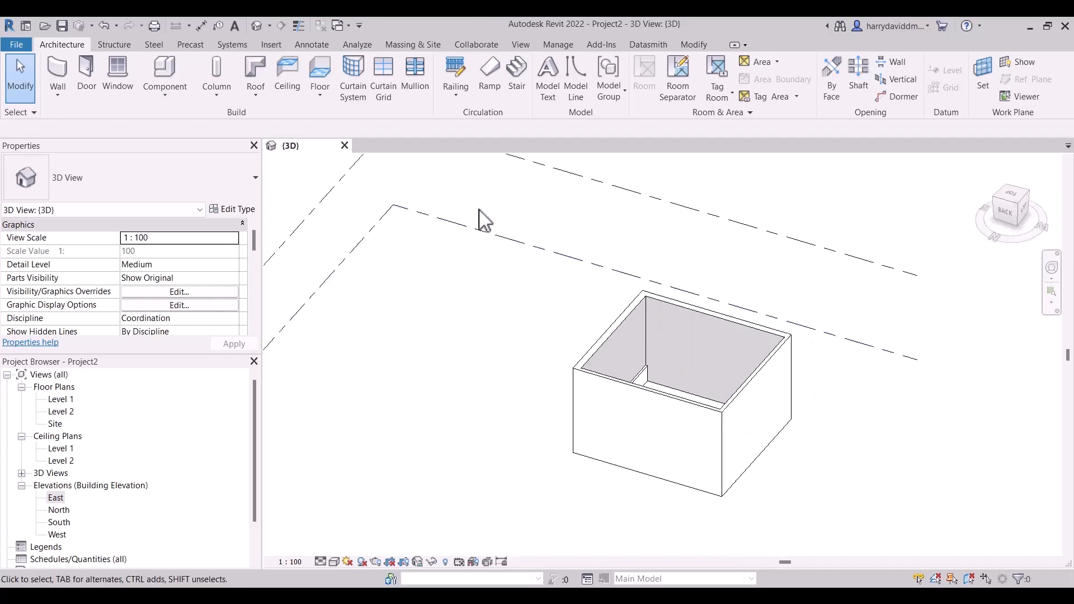
left_click_drag(479, 206, 900, 539)
key("Delete")
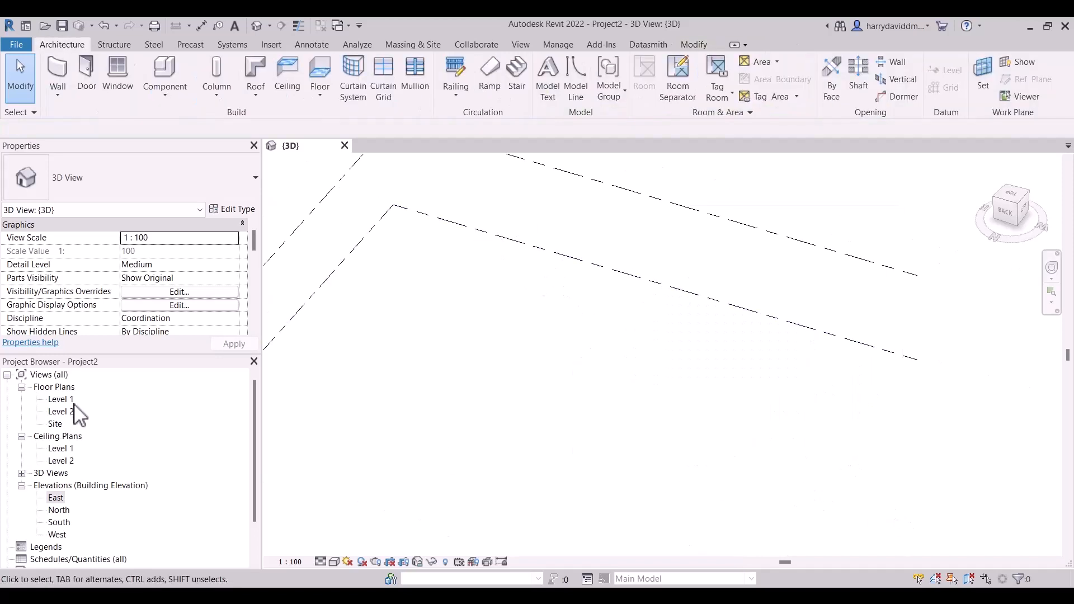
Step: Open the Level 1 floor plan and draw two separate horizontal Generic - 200mm walls in one row, each 7000 long
double_click(65, 400)
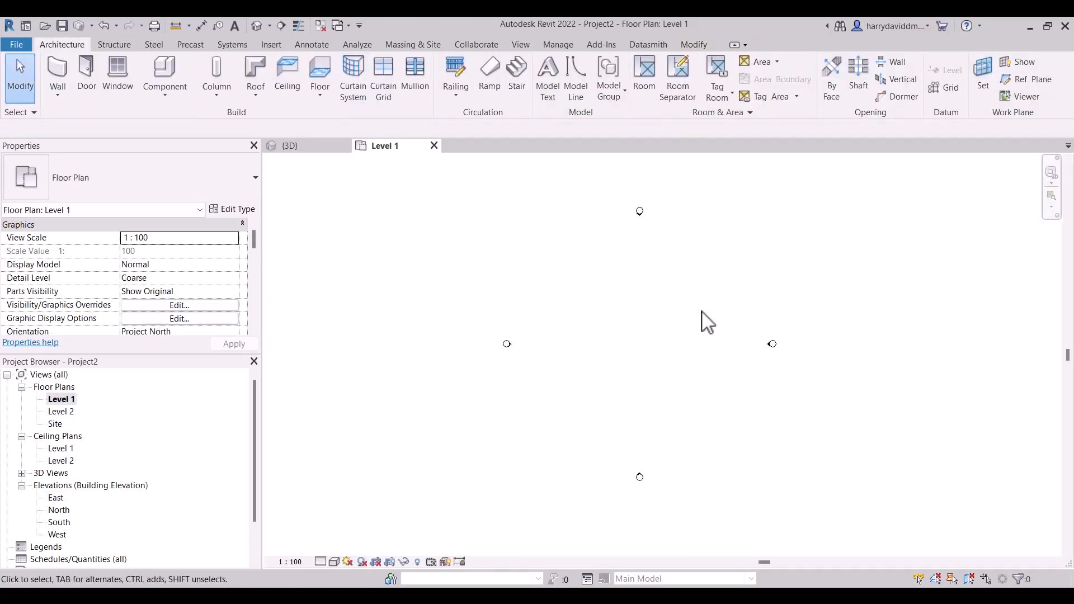
left_click(59, 74)
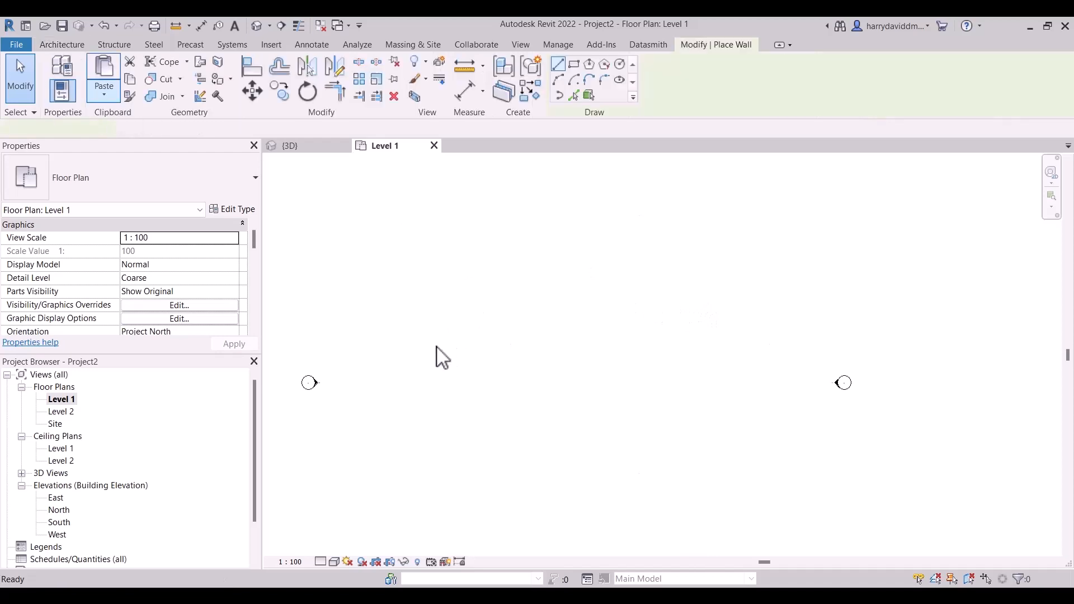
left_click(409, 357)
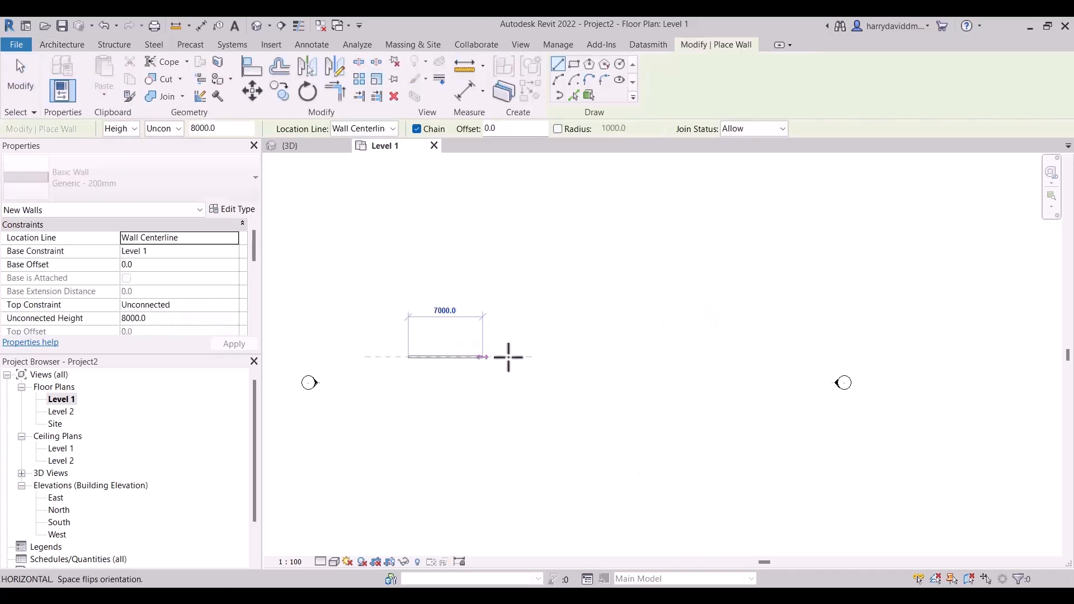
left_click(510, 356)
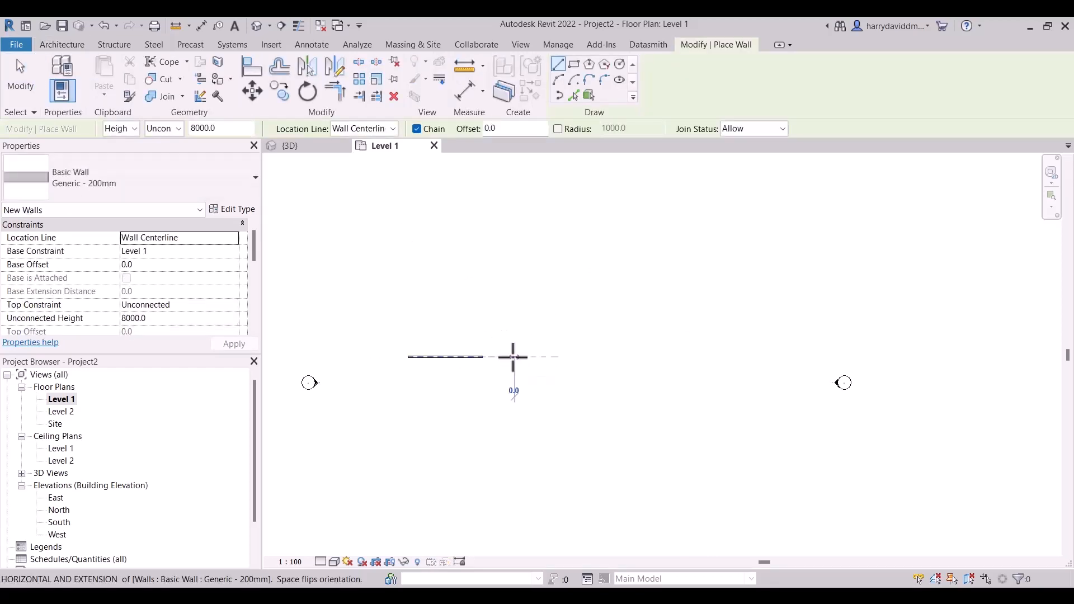
left_click(589, 356)
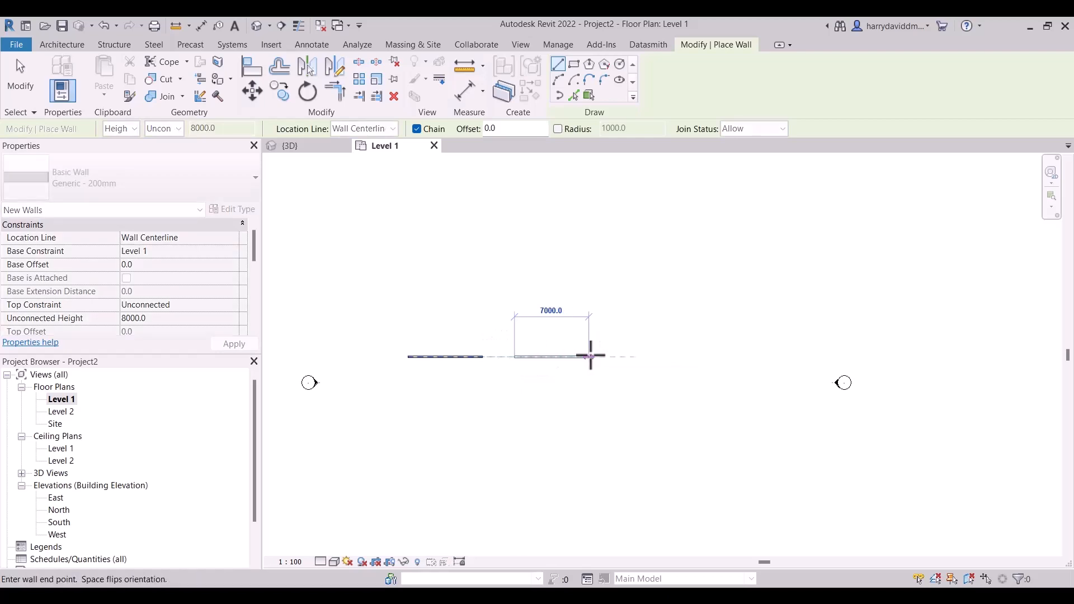
key("Escape")
key("Escape")
Step: Draw a third wall 7000 long and a slightly shorter fourth wall in line with the first two, leaving gaps between them
left_click(631, 356)
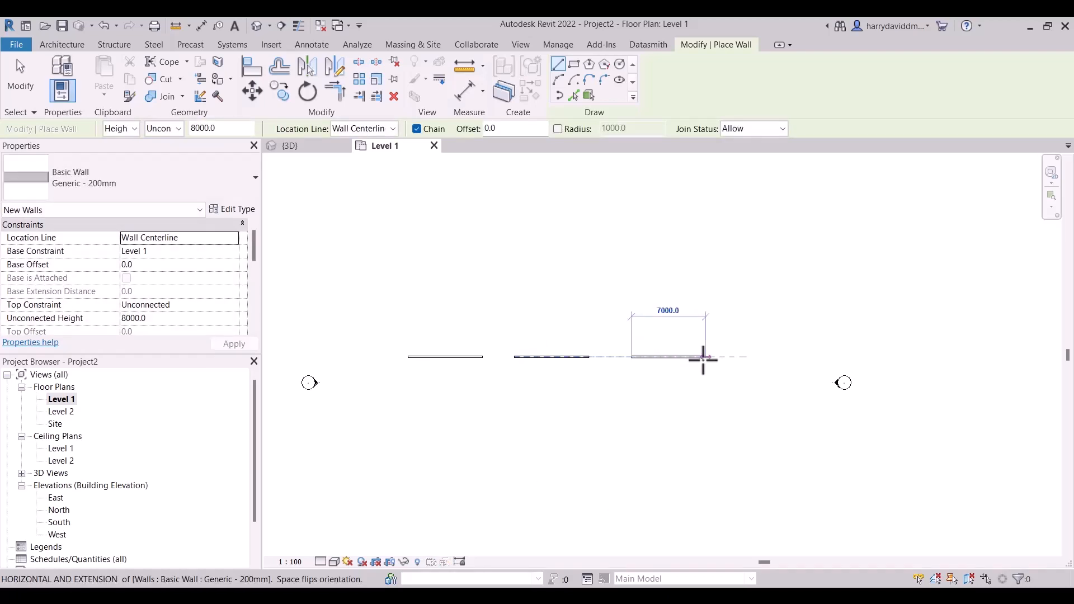
left_click(706, 356)
left_click(738, 356)
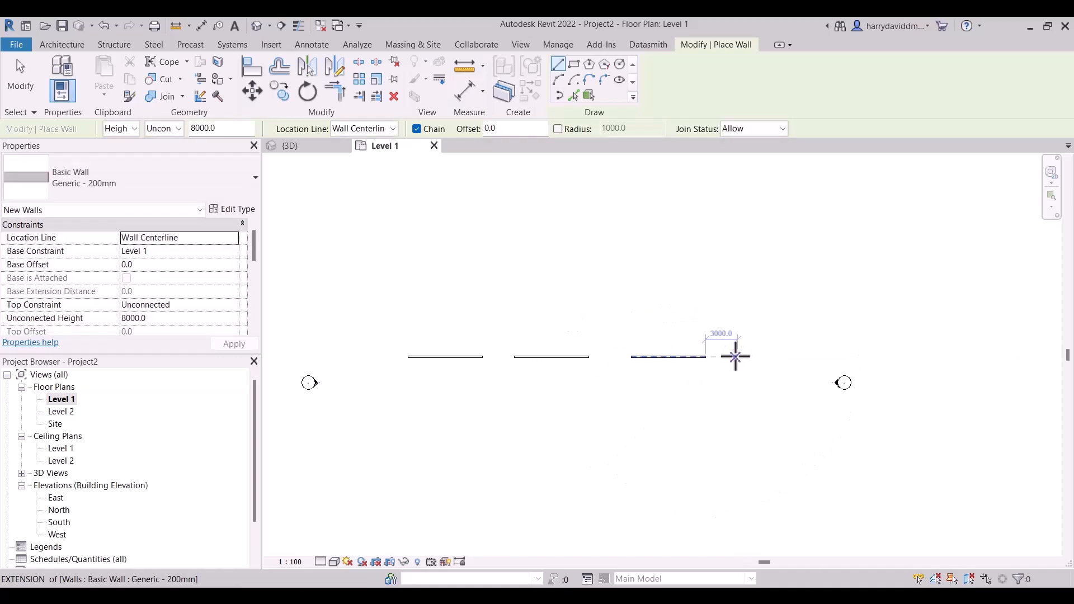
left_click(803, 356)
key("Escape")
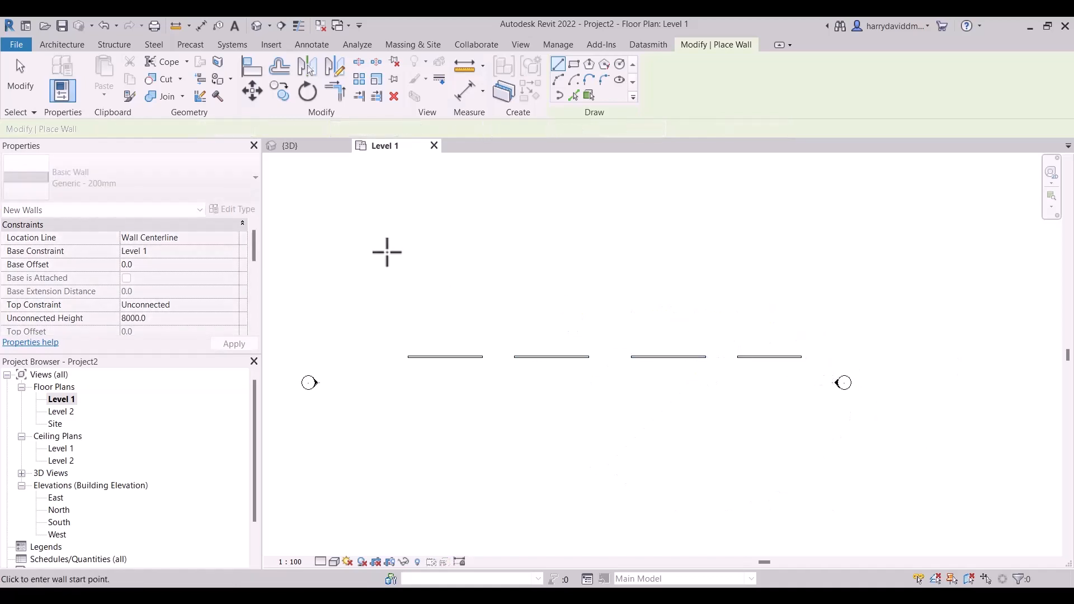
left_click(371, 221)
key("Escape")
key("Escape")
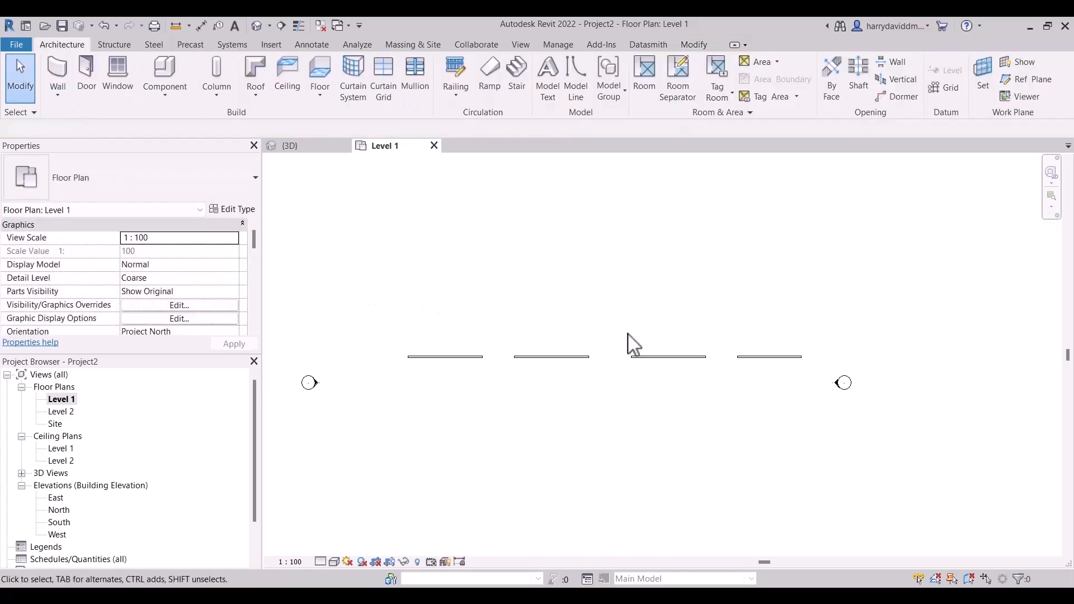
Step: Select all four separate walls and set their top constraint to Up to level: Level 2
left_click_drag(370, 304, 814, 414)
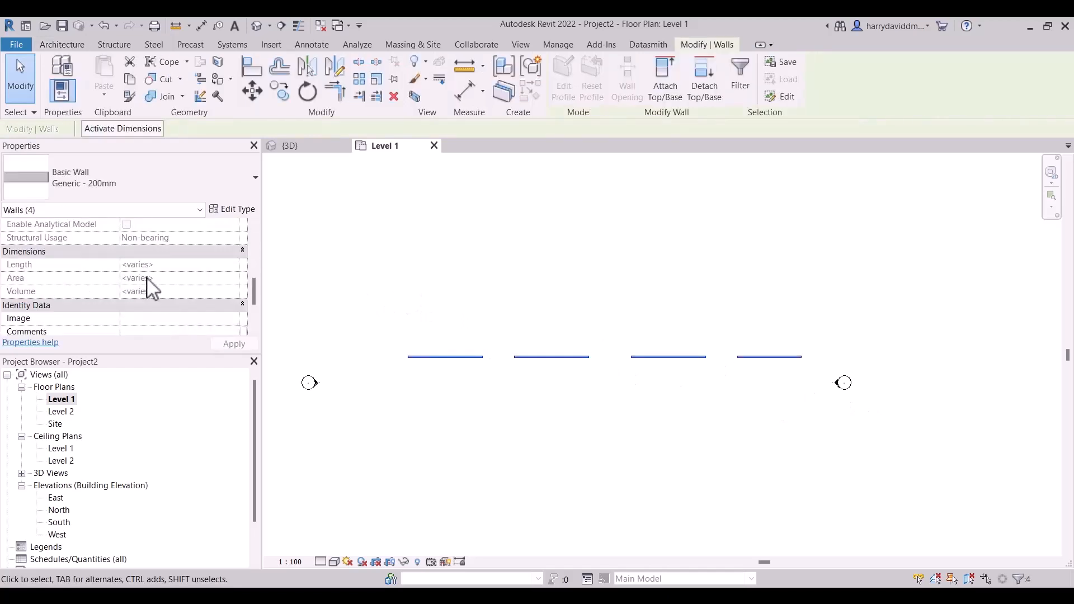
scroll(168, 275, "up", 5)
scroll(209, 262, "up", 3)
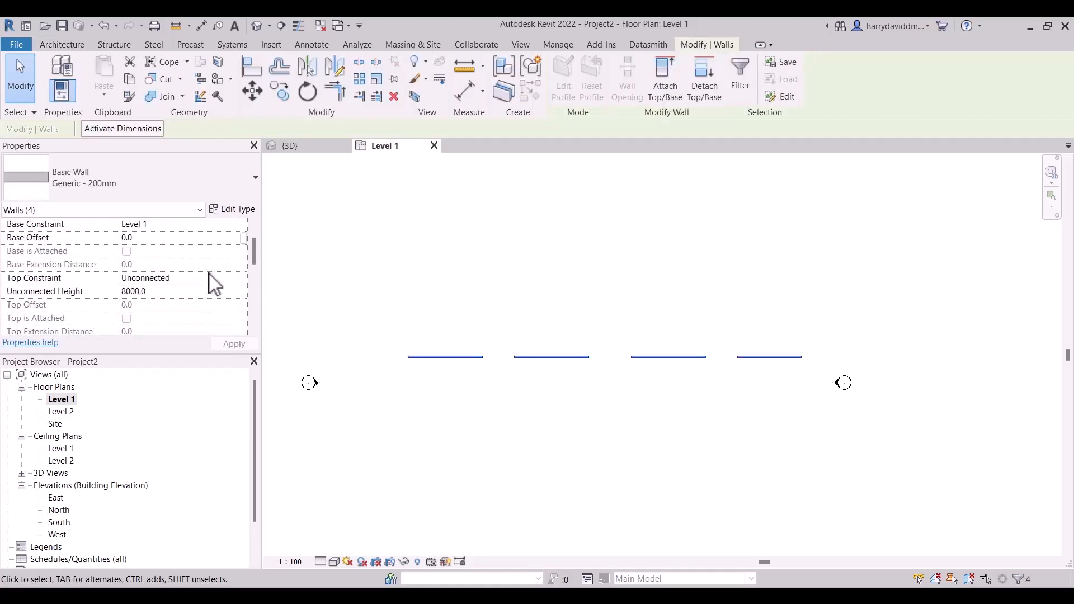
left_click(211, 278)
left_click(233, 278)
left_click(232, 314)
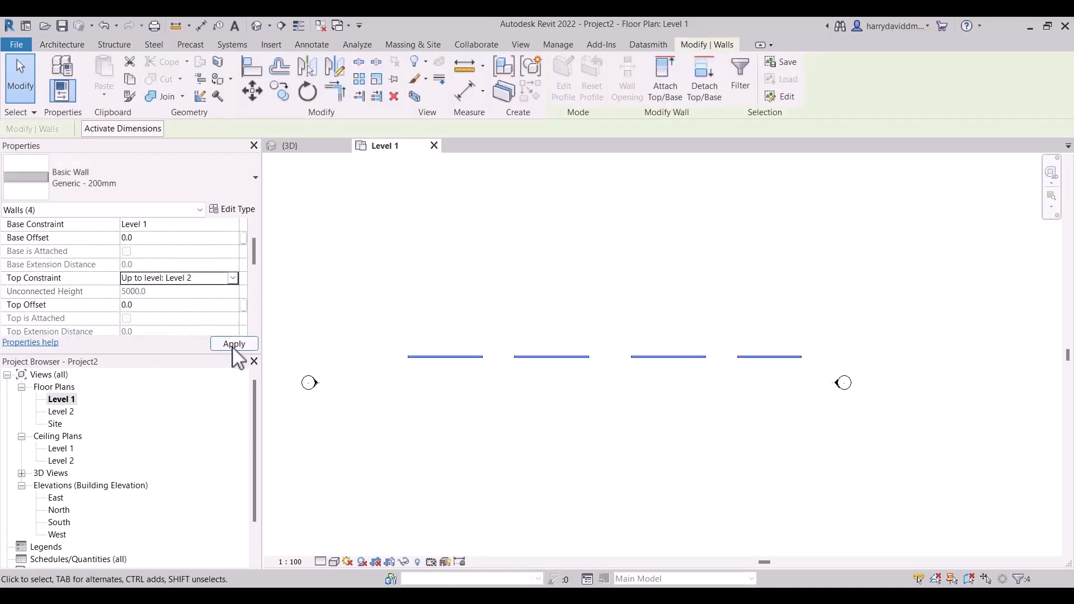
scroll(707, 335, "up", 1)
Step: Open the default 3D view and bring all four separate walls into view
left_click(257, 25)
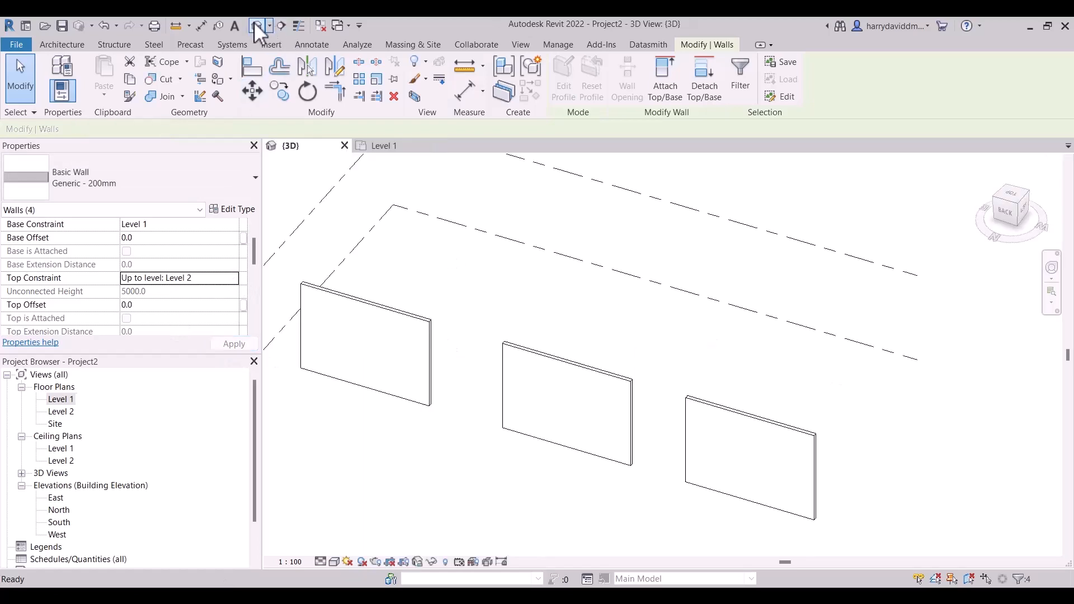
left_click(671, 377)
scroll(599, 360, "down", 3)
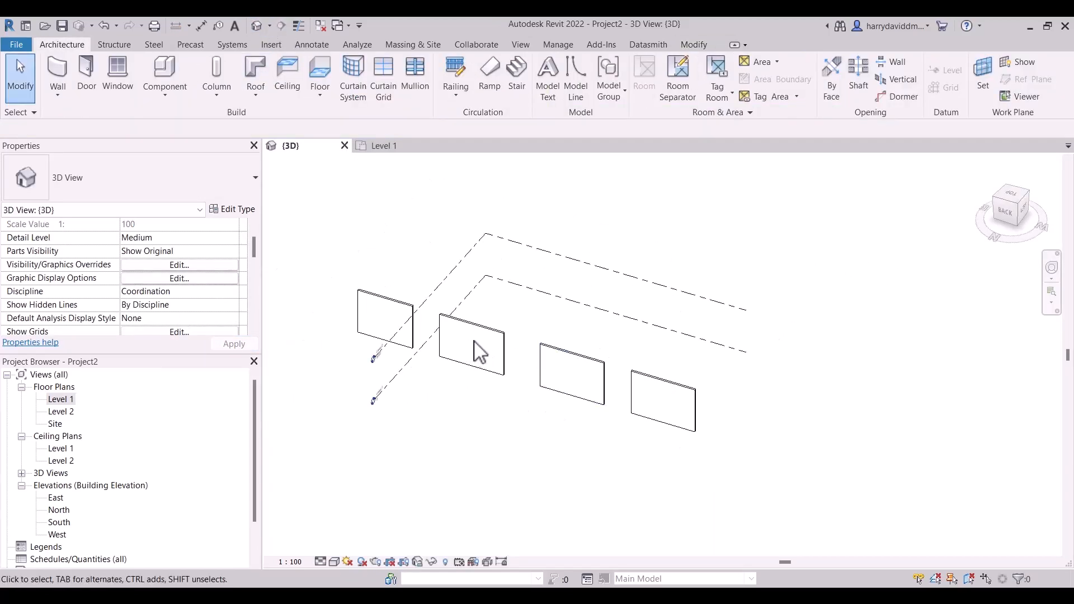
Step: Change the second Generic - 200mm wall in the row to the Exterior - Render on Brick on Block type
middle_click_drag(485, 348, 269, 300, "shift")
middle_click_drag(564, 358, 636, 303, "shift")
scroll(443, 403, "up", 2)
left_click(400, 409)
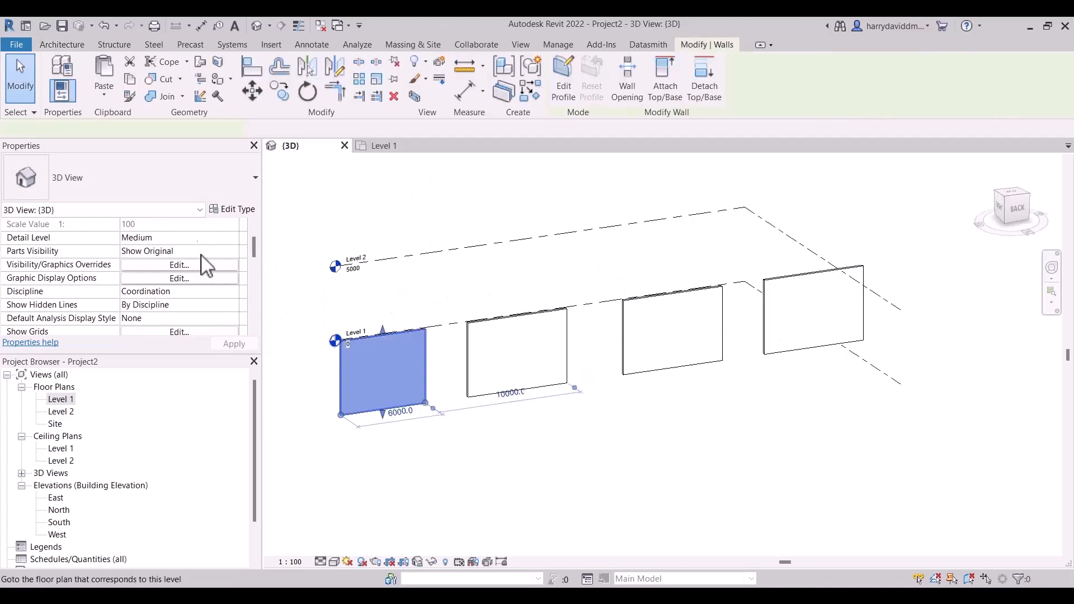
left_click(568, 360)
left_click(129, 176)
scroll(72, 246, "up", 3)
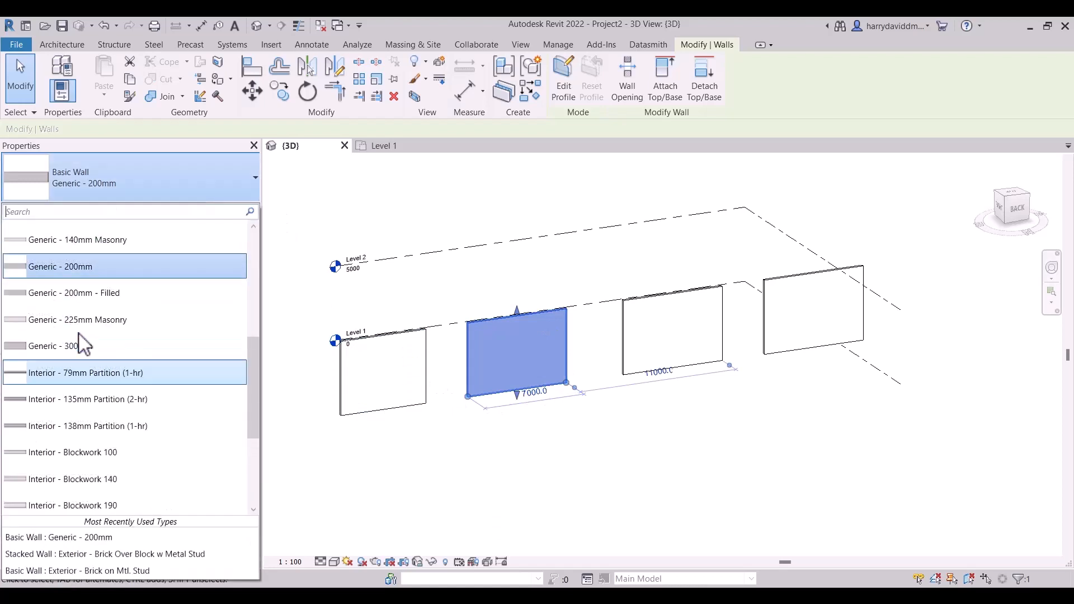
scroll(91, 299, "up", 1)
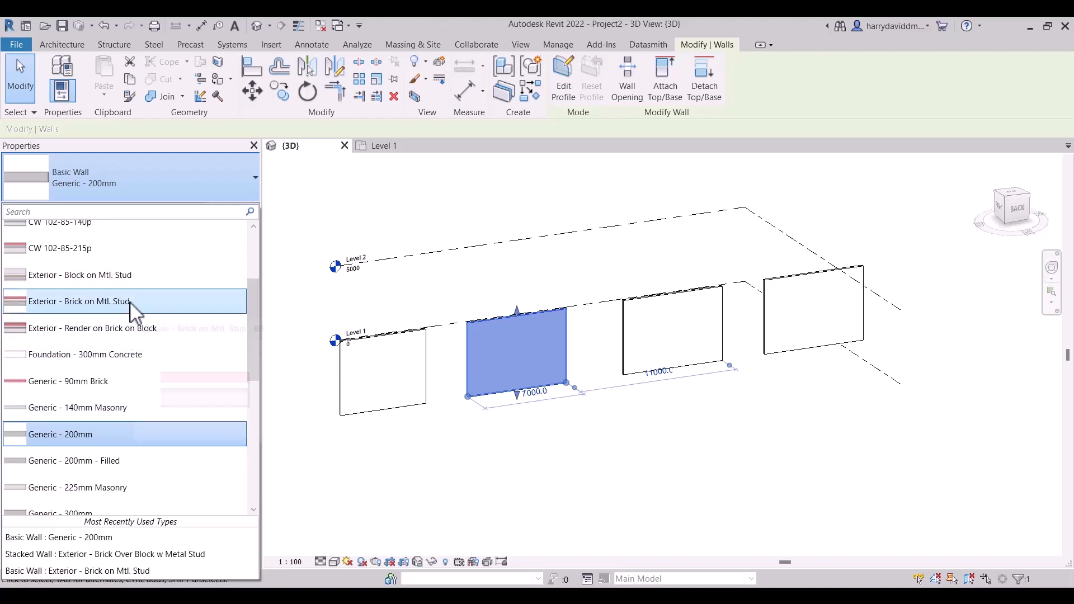
left_click(112, 322)
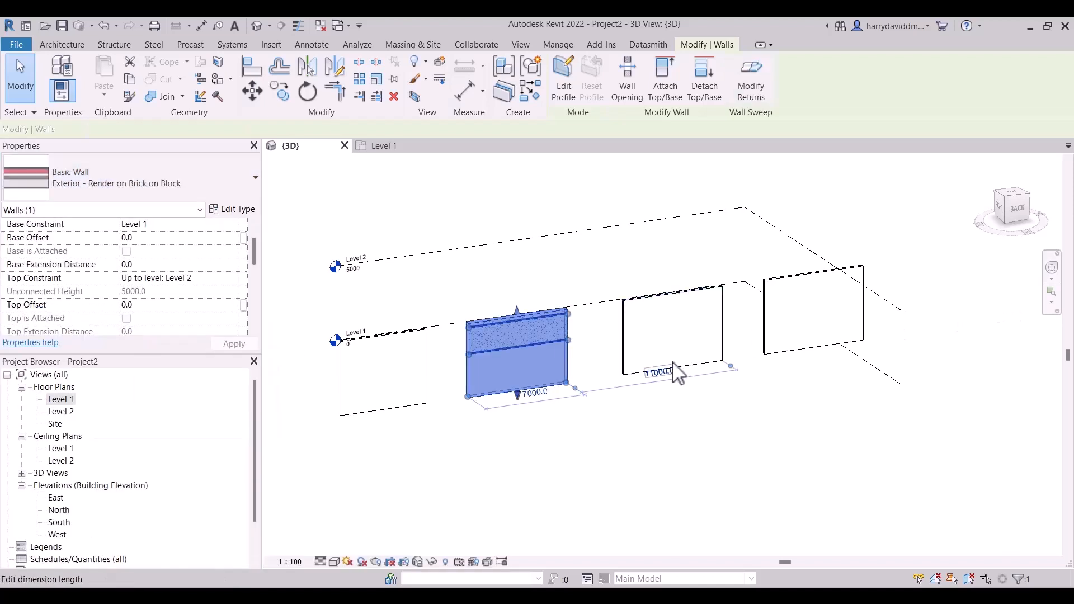
left_click(816, 448)
Step: Change the third wall to the stacked wall type Exterior - Brick Over Block w Metal Stud
scroll(719, 396, "up", 4)
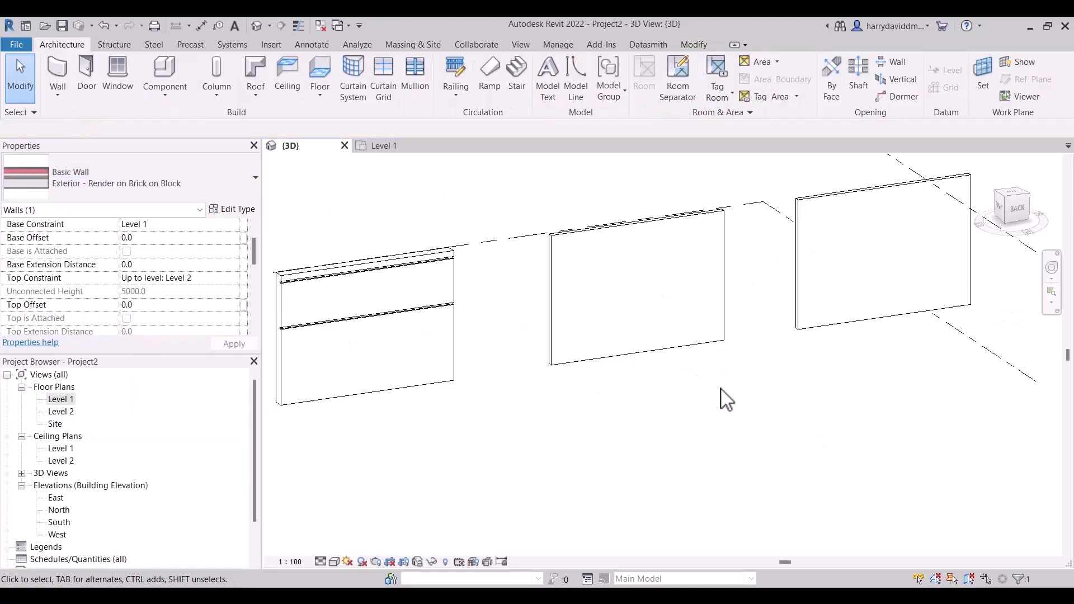
left_click(669, 350)
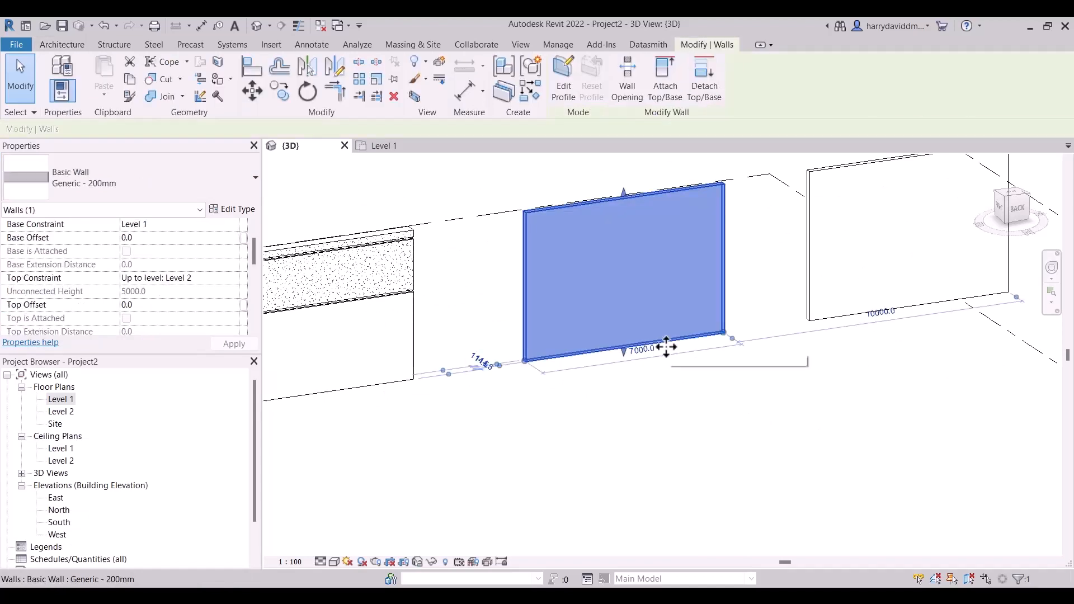
left_click(232, 178)
scroll(168, 389, "down", 5)
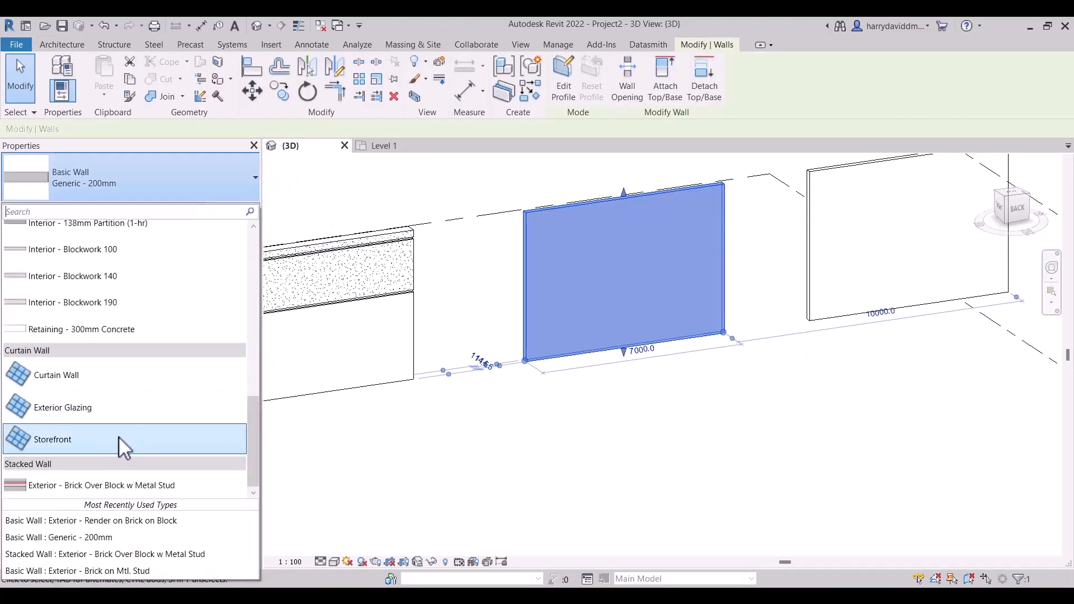
left_click(114, 487)
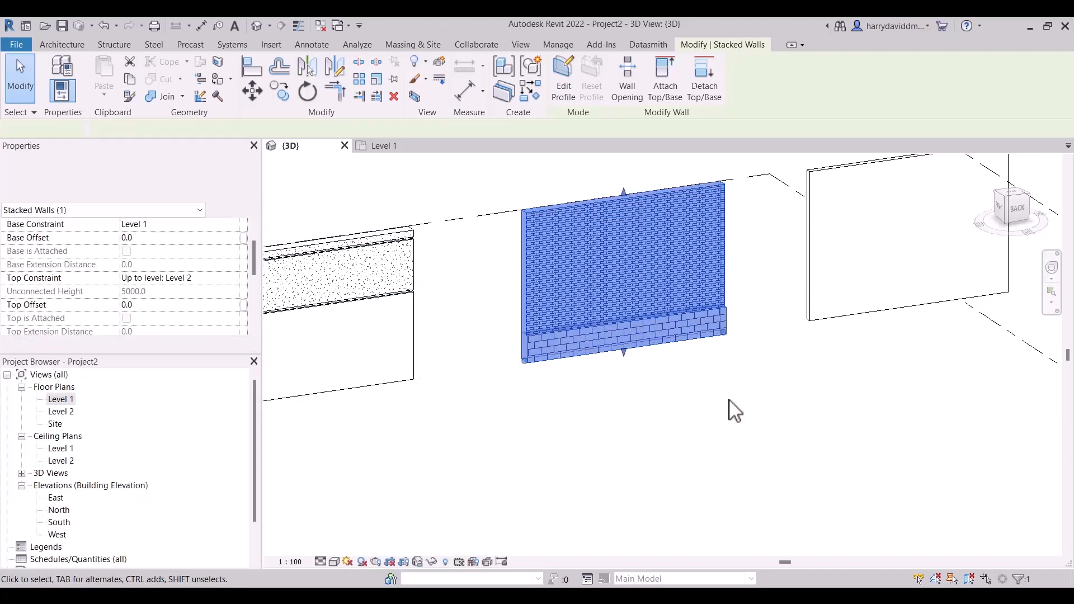
left_click(575, 383)
Step: Change the fourth wall, at the far end of the row, to the Storefront curtain wall type
scroll(575, 384, "down", 2)
left_click(740, 345)
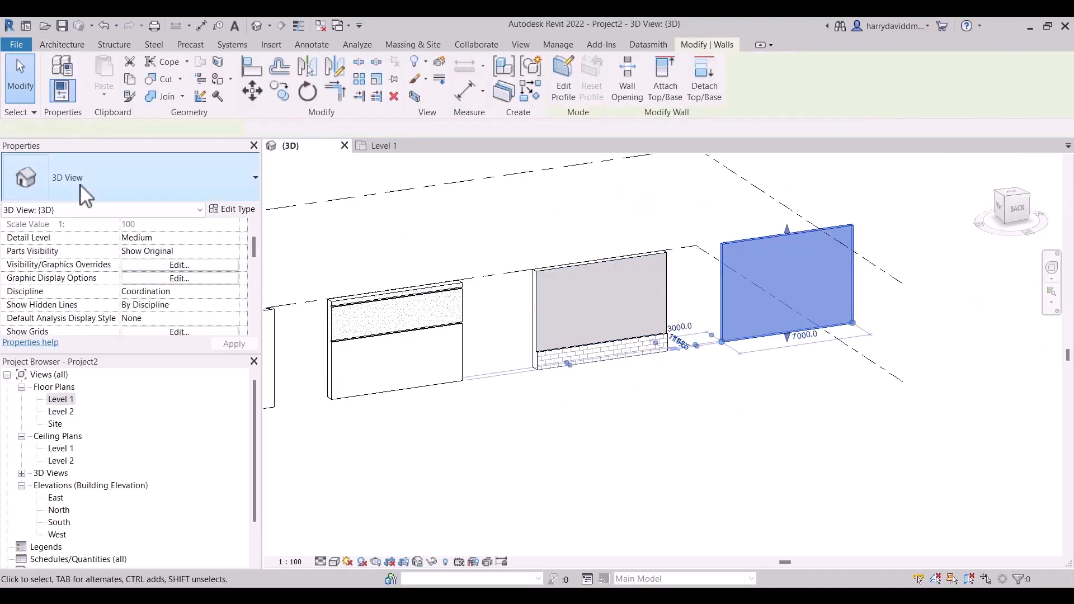
left_click(89, 170)
scroll(39, 372, "down", 3)
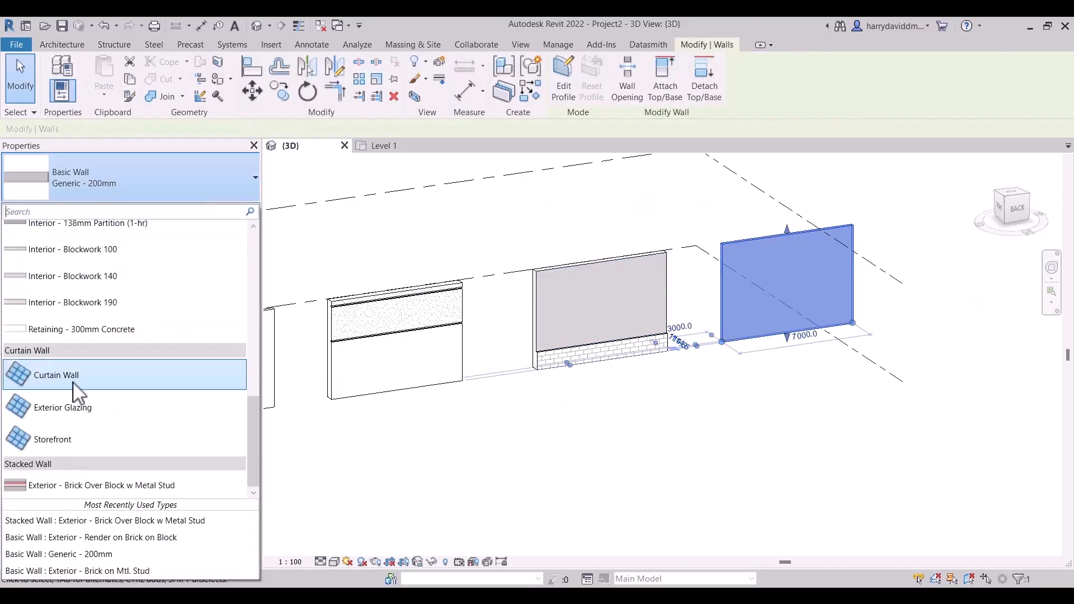
left_click(68, 433)
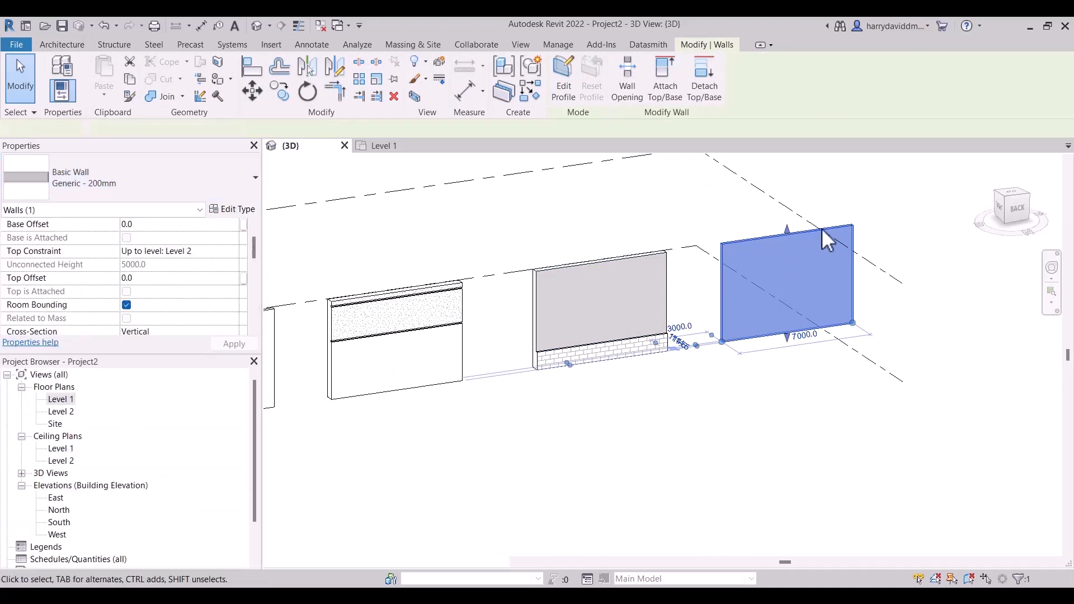
left_click(897, 211)
Step: Inspect the layer structure of the plain Generic - 200mm wall through its type properties, leaving it unedited
middle_click_drag(838, 211, 844, 298, "shift")
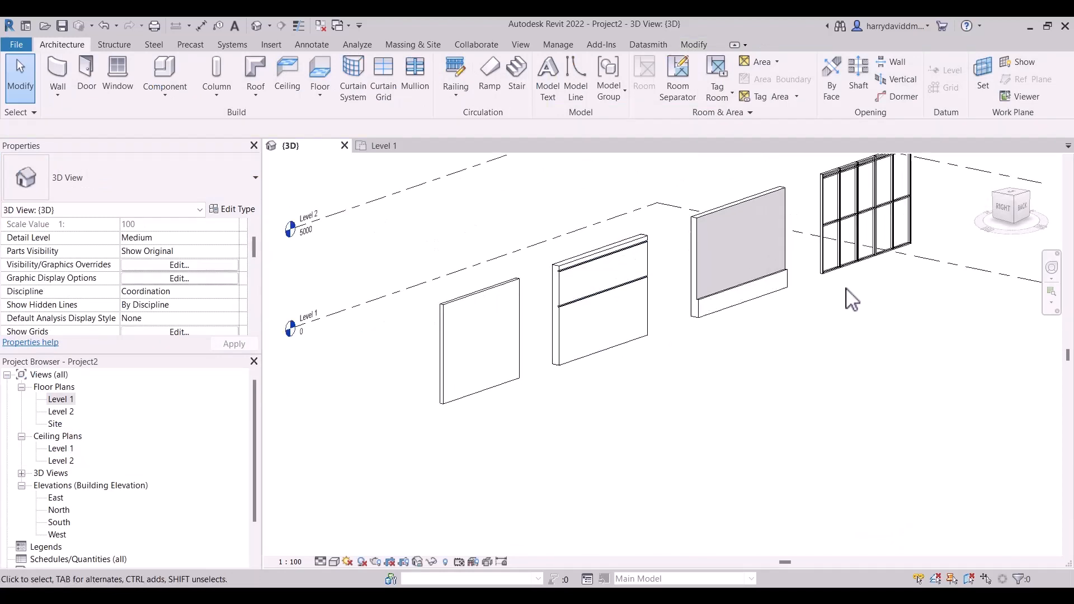
middle_click_drag(569, 336, 484, 319, "shift")
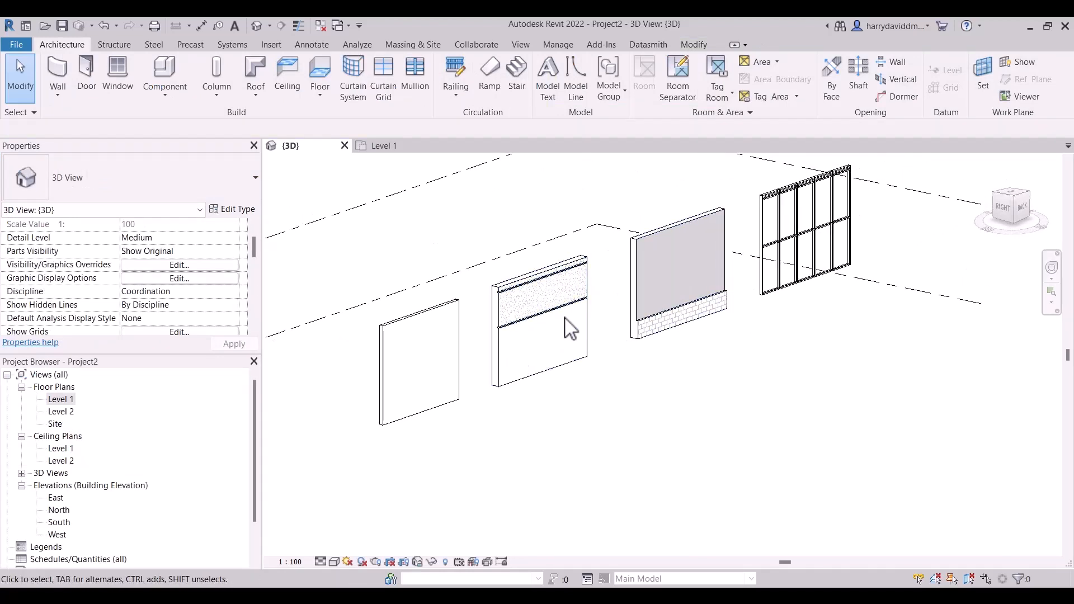
scroll(540, 329, "up", 3)
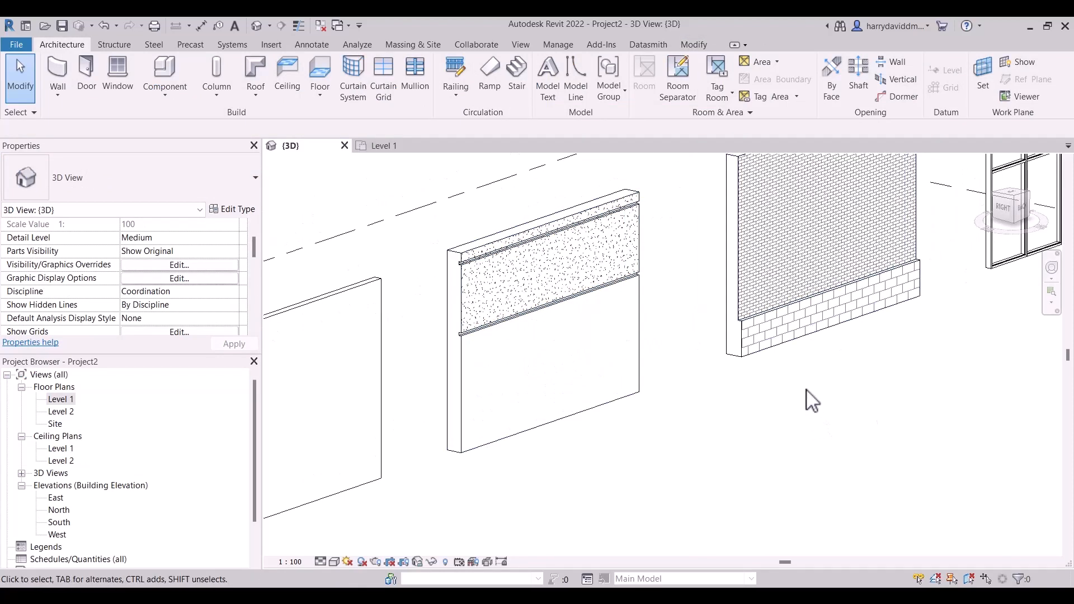
scroll(806, 394, "down", 3)
middle_click_drag(804, 391, 755, 369)
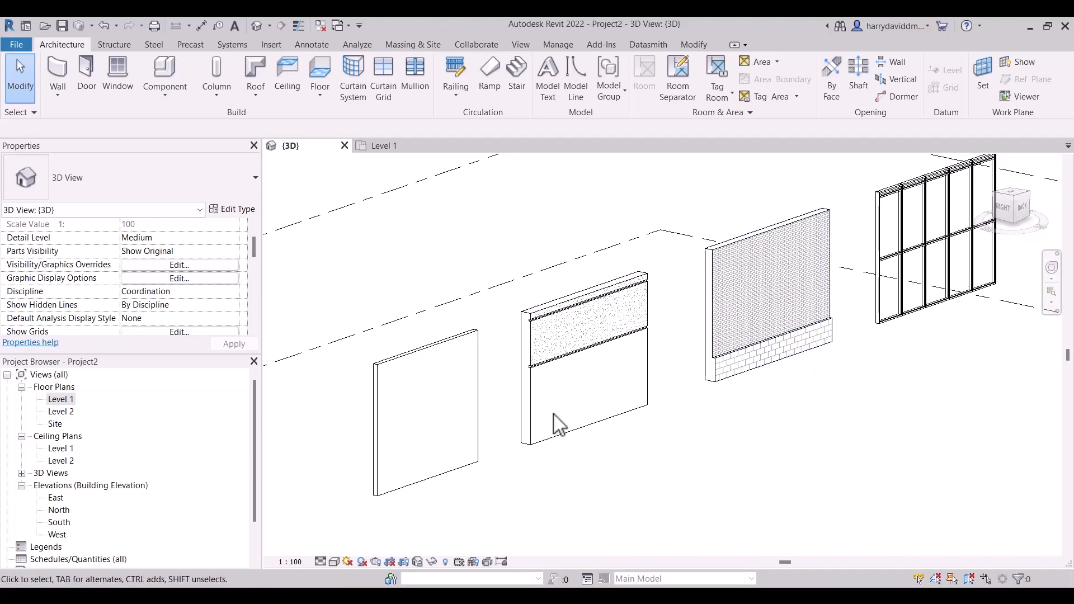
left_click(446, 465)
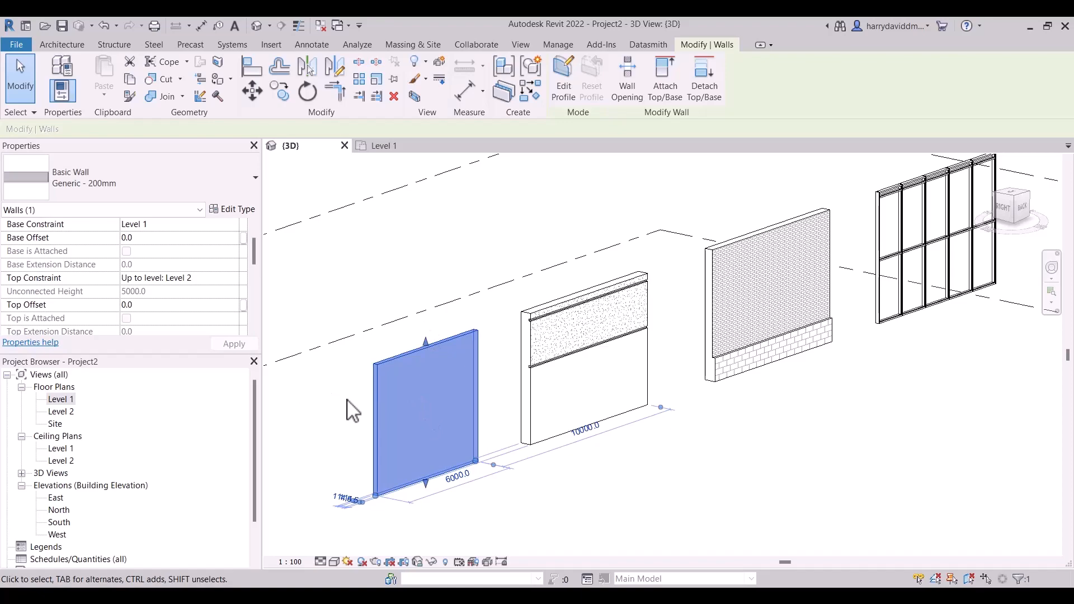
scroll(333, 391, "up", 3)
scroll(344, 254, "down", 3)
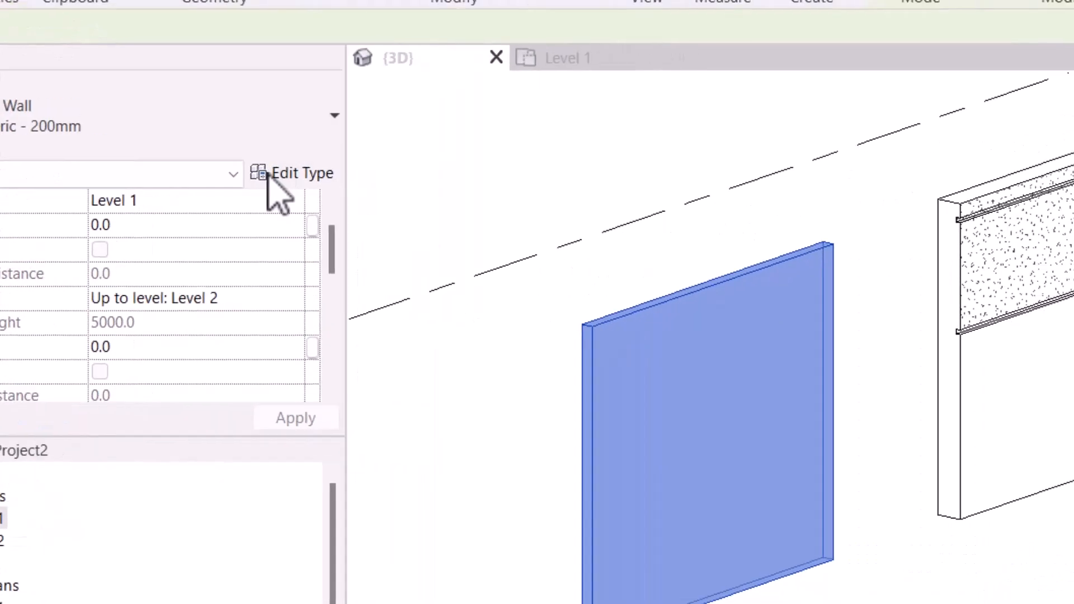
left_click(268, 173)
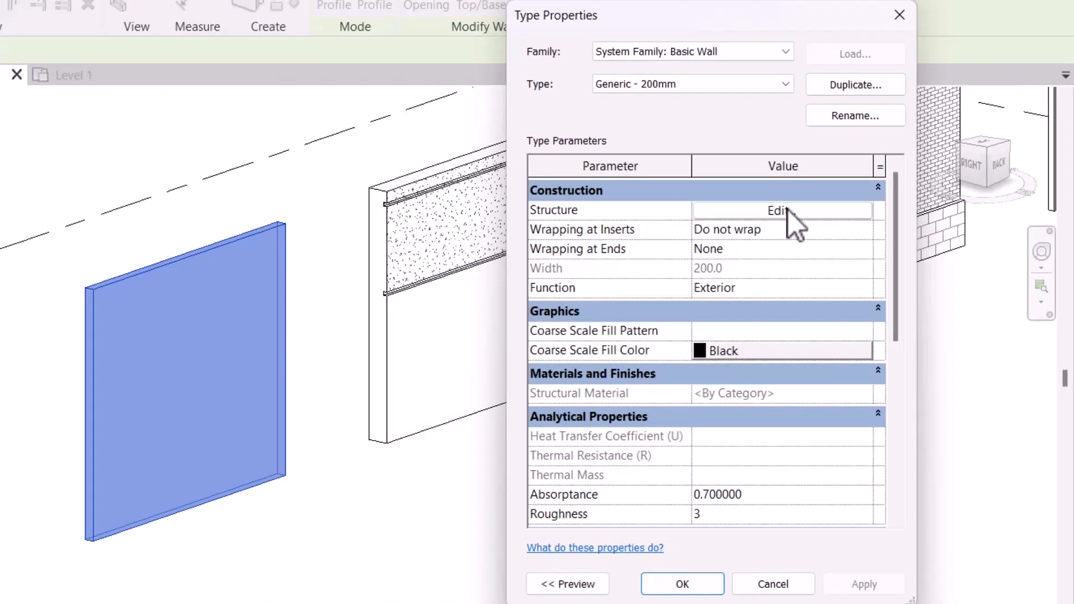
left_click(788, 211)
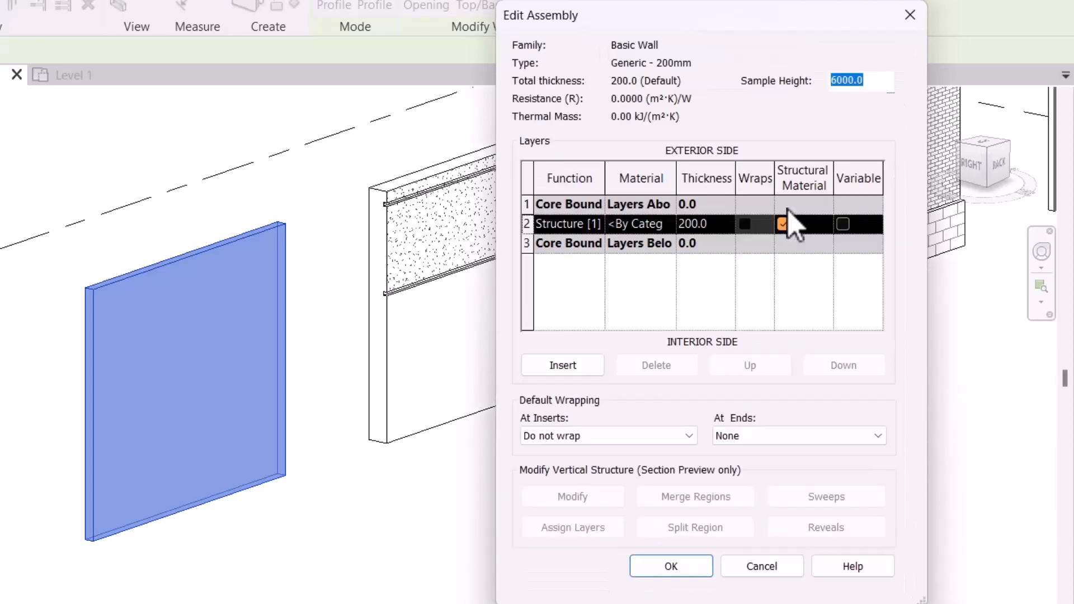
left_click(592, 224)
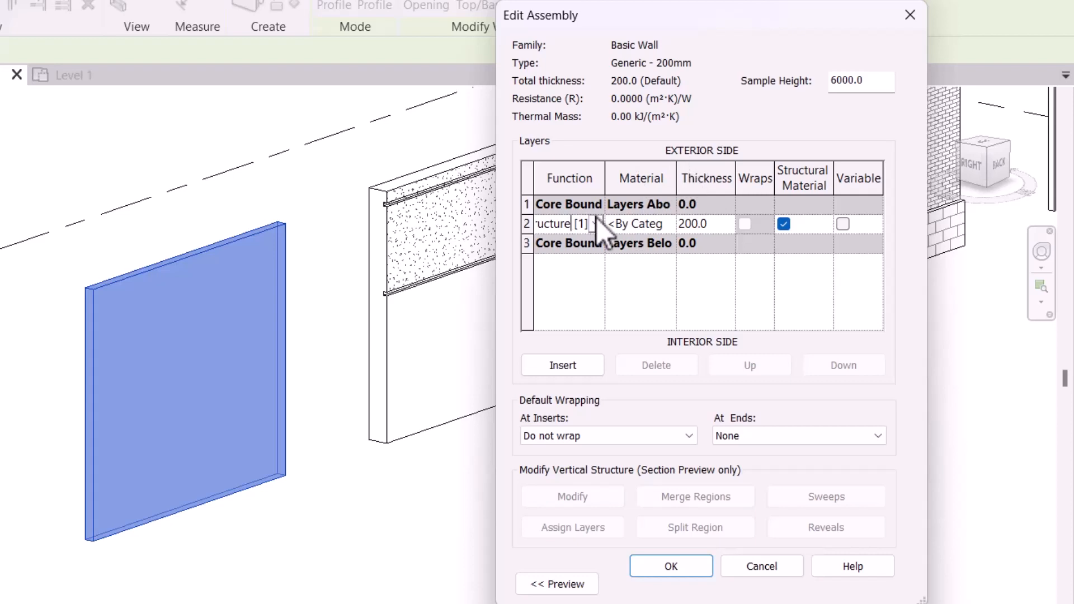
left_click(906, 24)
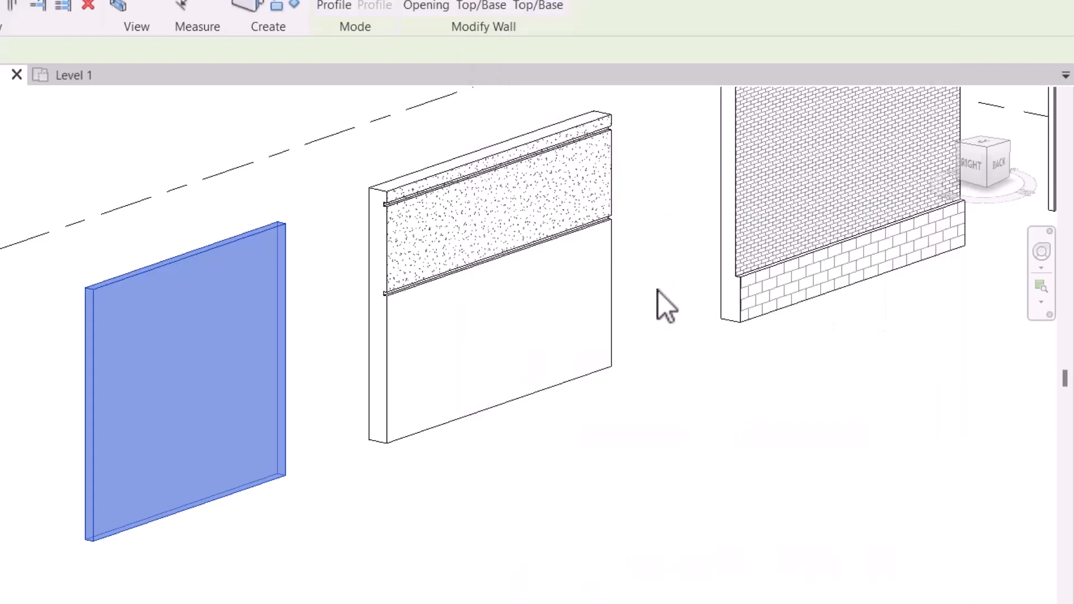
left_click(659, 291)
Step: Open the layer structure of the Exterior - Render on Brick on Block wall and view the render layer's material graphics
middle_click_drag(614, 321, 542, 378)
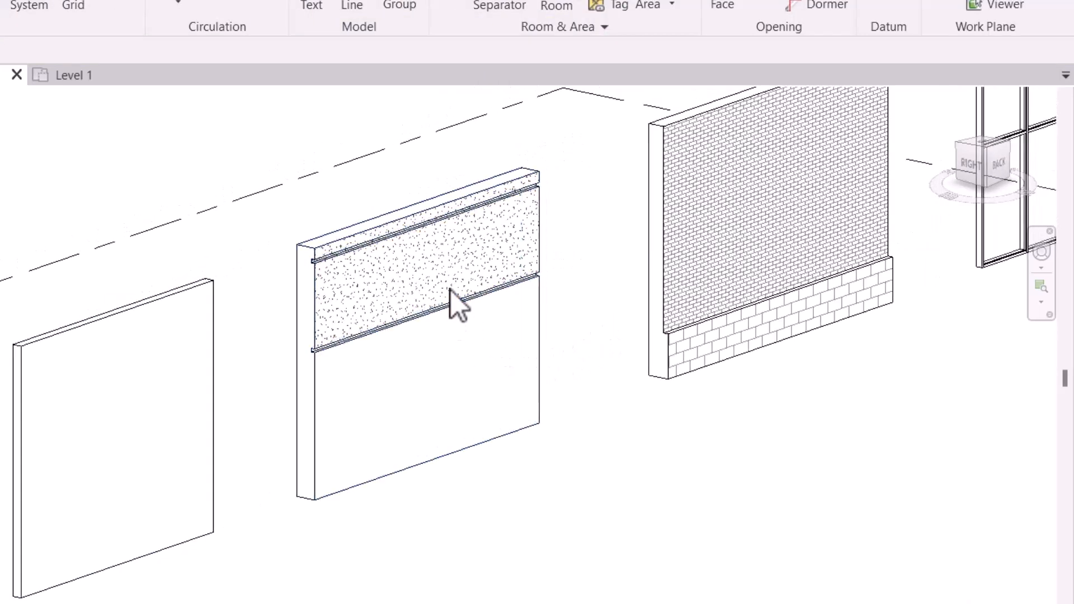
left_click(448, 307)
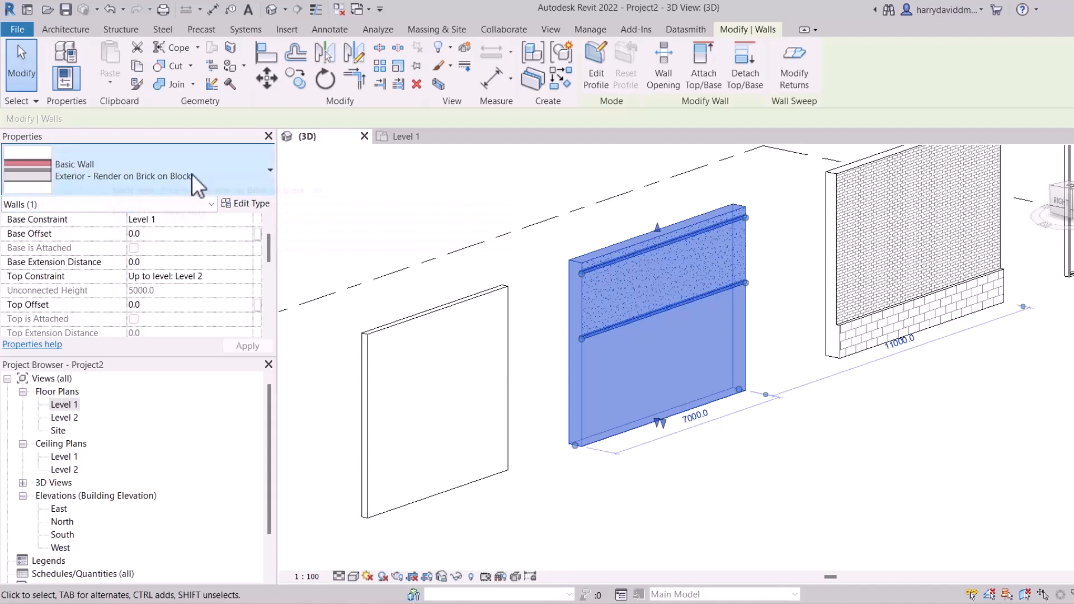
left_click(246, 205)
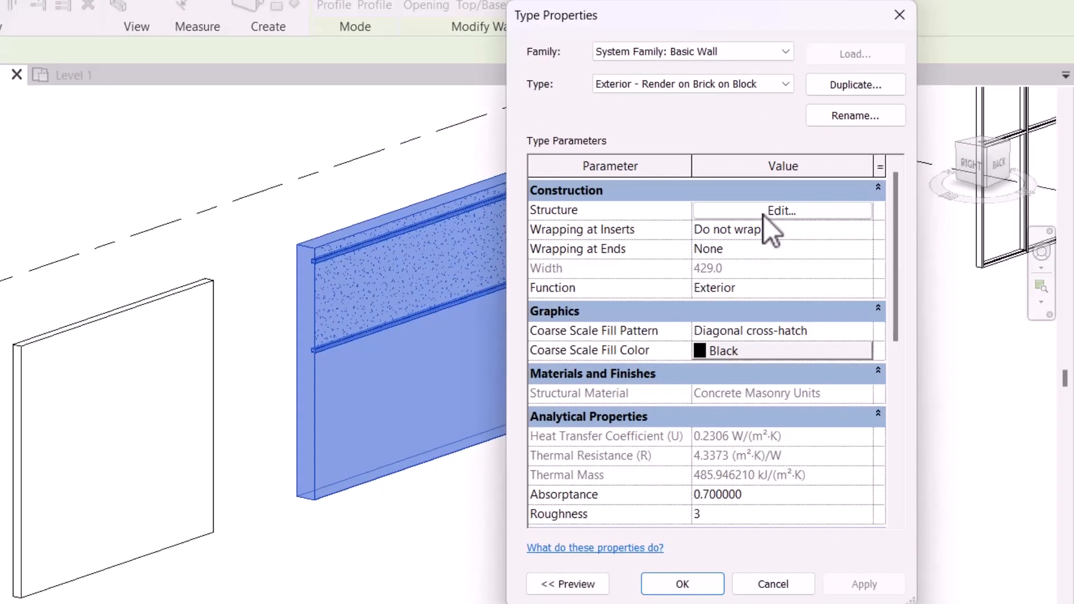
left_click(765, 215)
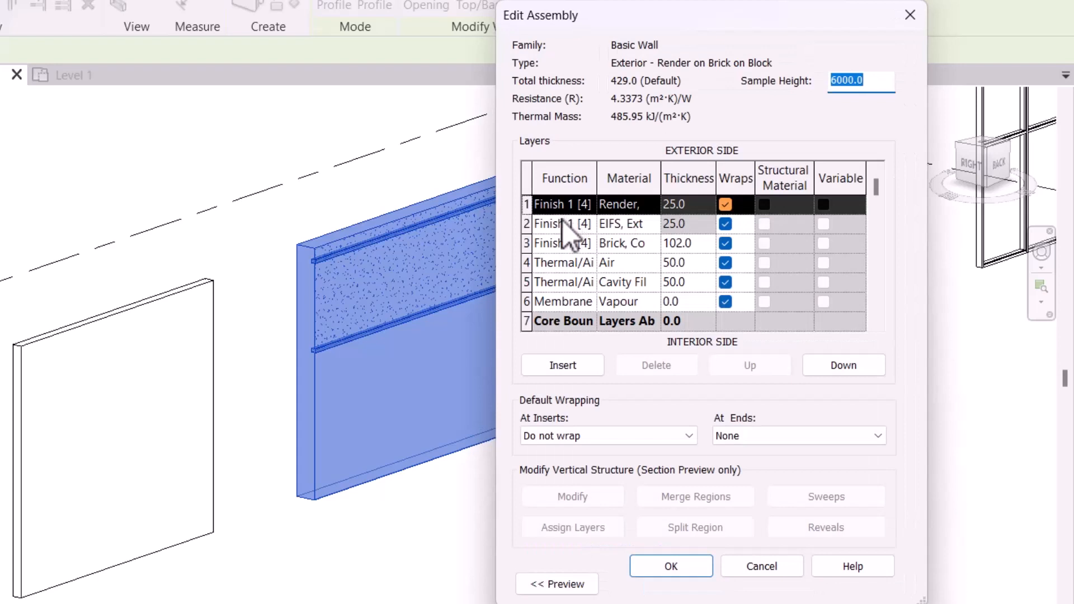
scroll(570, 266, "down", 2)
scroll(570, 267, "up", 2)
left_click(559, 210)
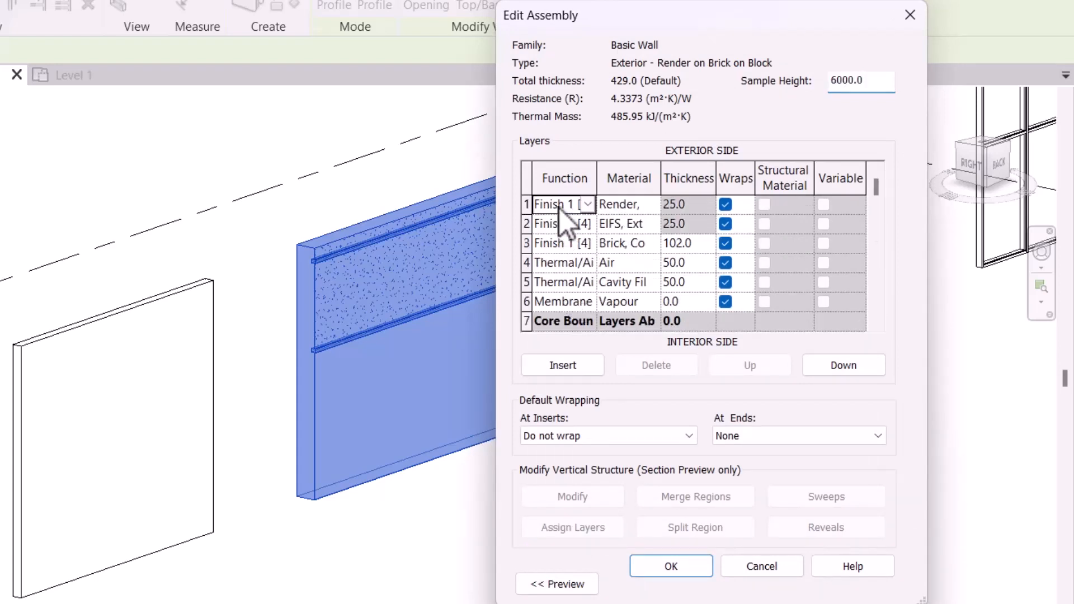
left_click(631, 204)
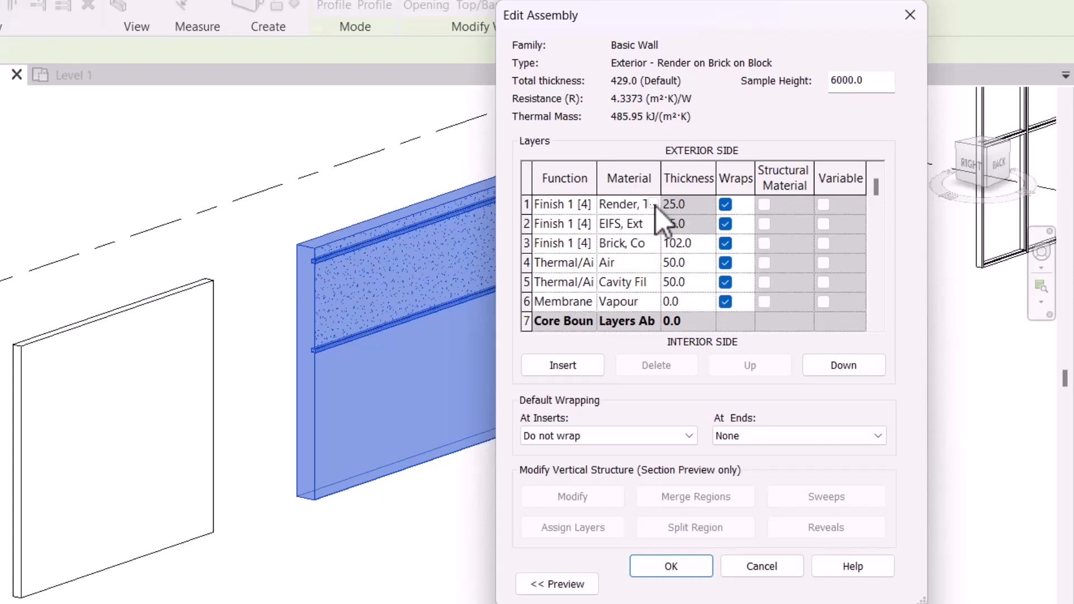
left_click(653, 203)
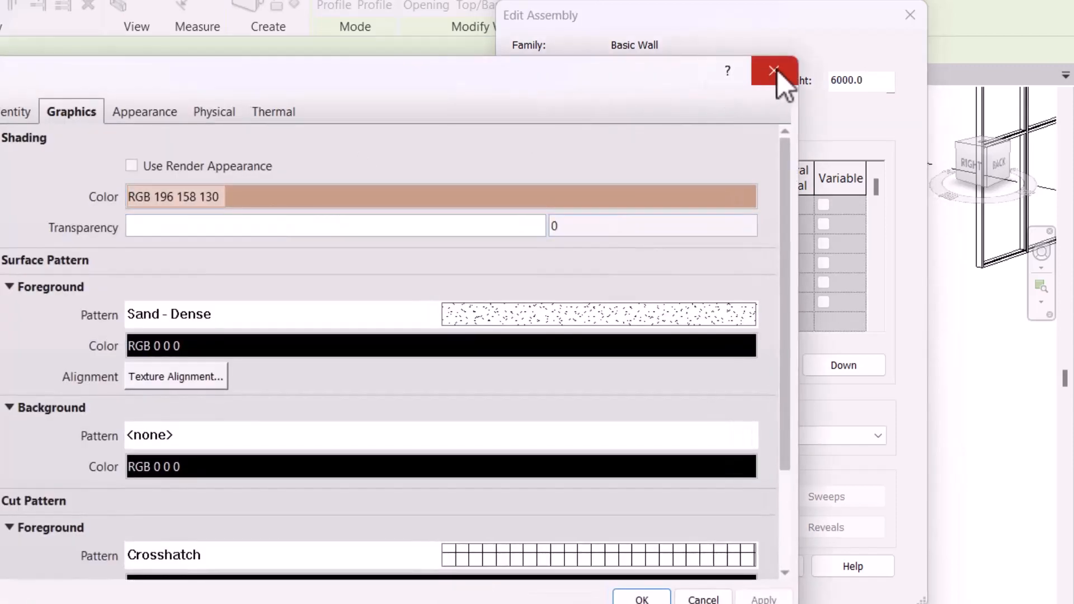
left_click(775, 71)
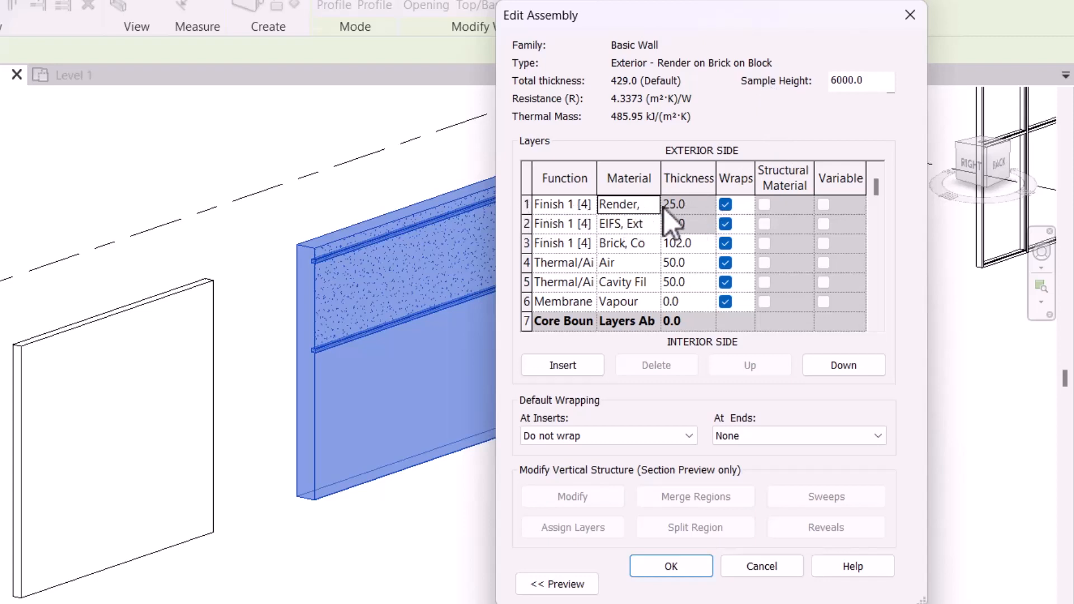
Step: Examine the thermal, membrane and structure layers of the render-on-brick wall, and close its assembly and type properties unedited
left_click(557, 270)
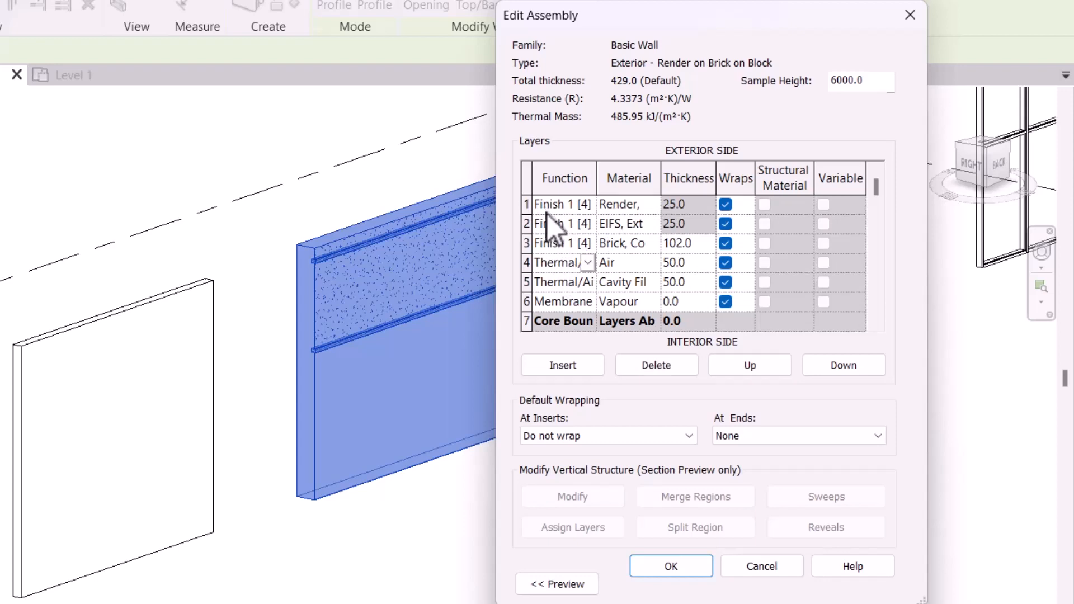
scroll(551, 224, "down", 2)
scroll(554, 230, "up", 1)
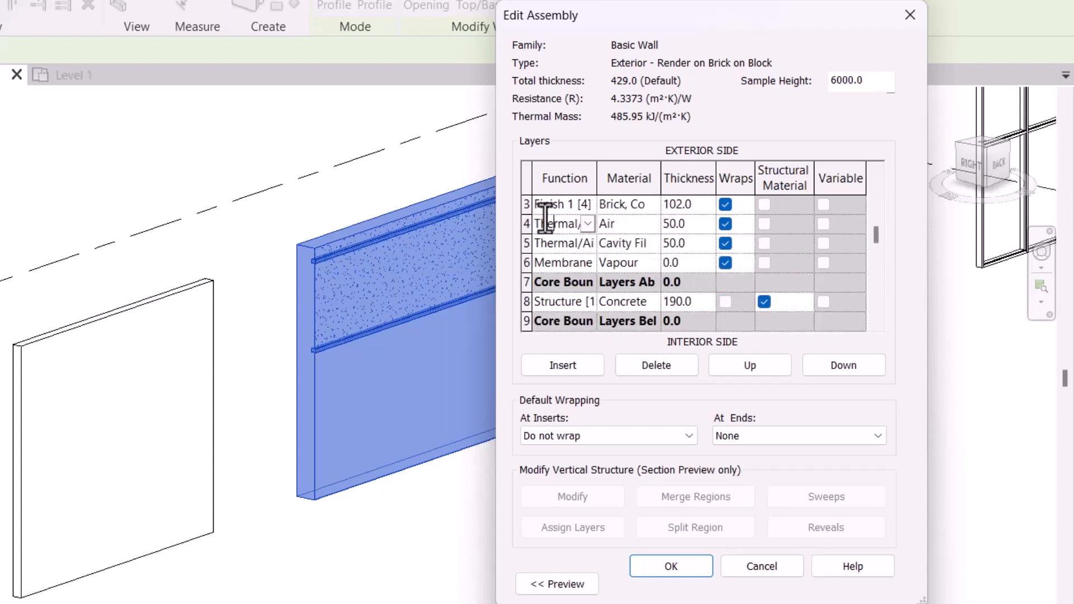
left_click(565, 246)
left_click(677, 260)
left_click_drag(678, 262, 655, 266)
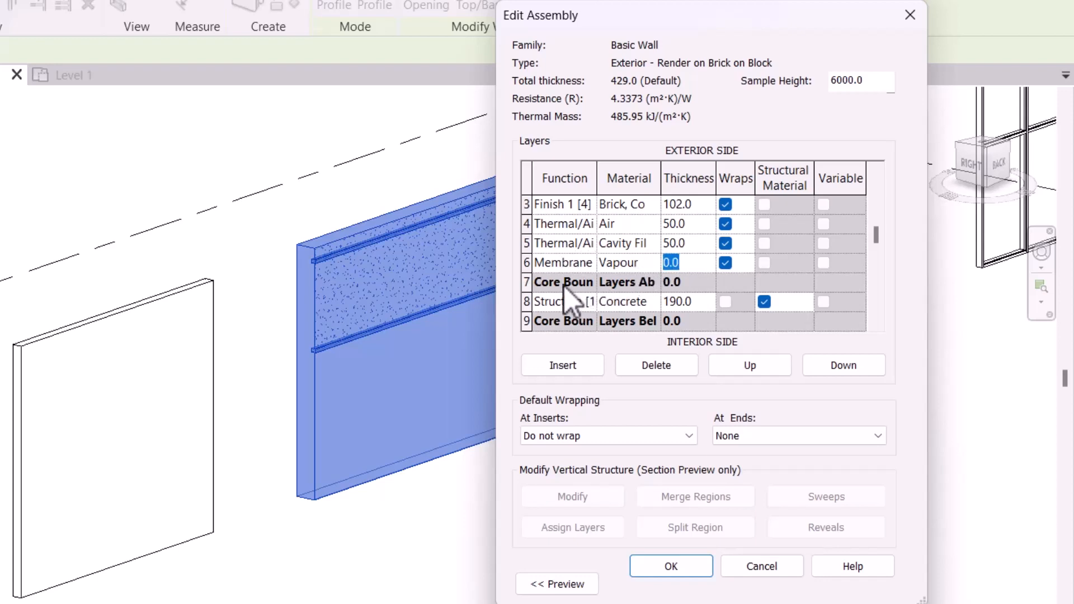
left_click(557, 302)
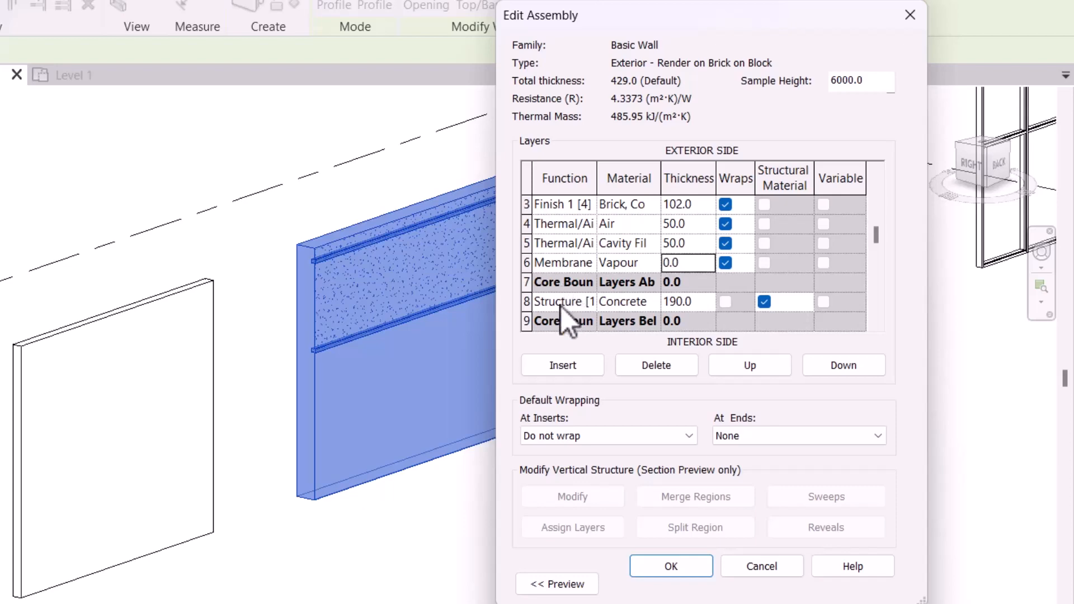
left_click(915, 15)
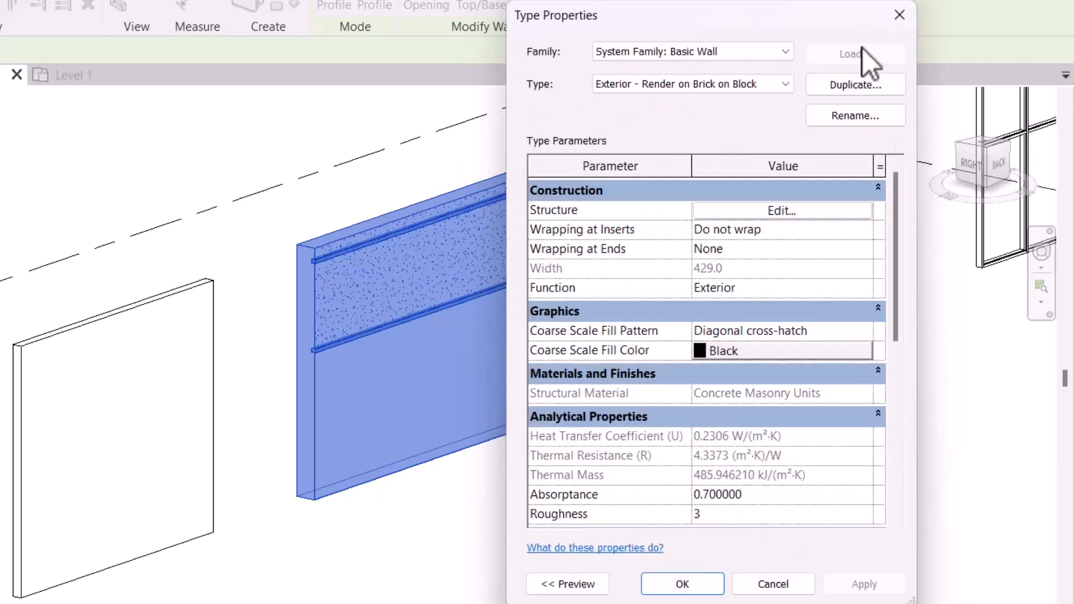
left_click(901, 14)
left_click(690, 136)
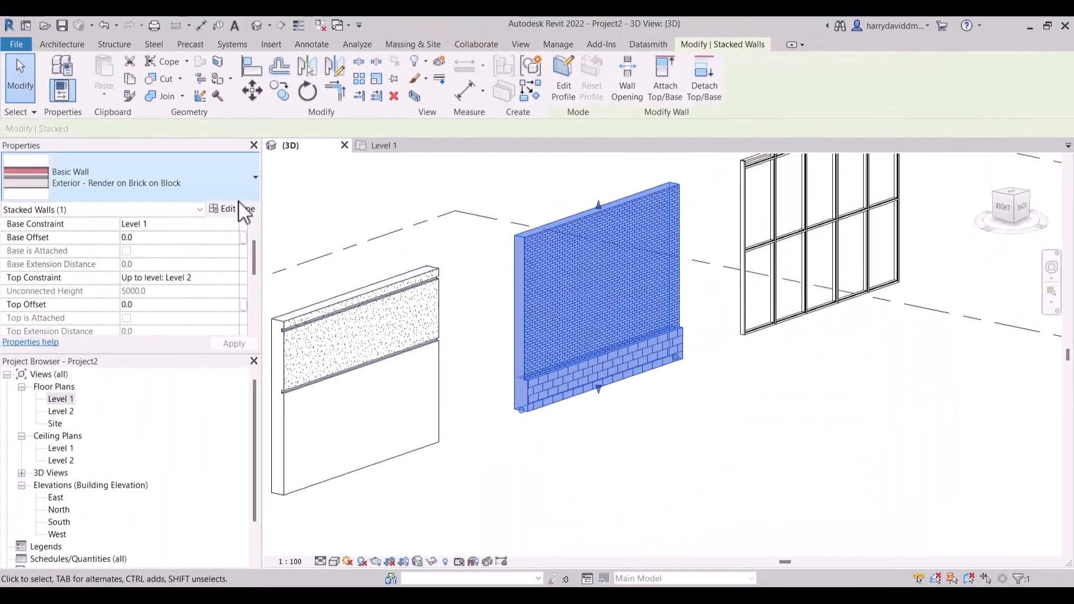
Step: Open the structure of the Exterior - Brick Over Block w Metal Stud stacked wall and browse the wall types available for its upper part
left_click(232, 208)
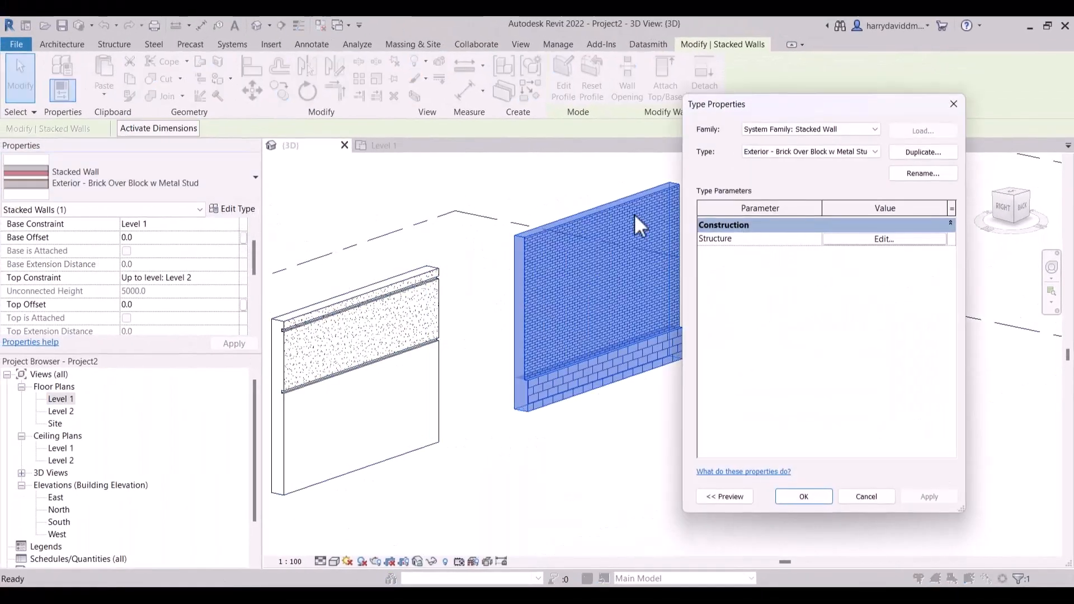
left_click(871, 240)
left_click_drag(809, 105, 863, 113)
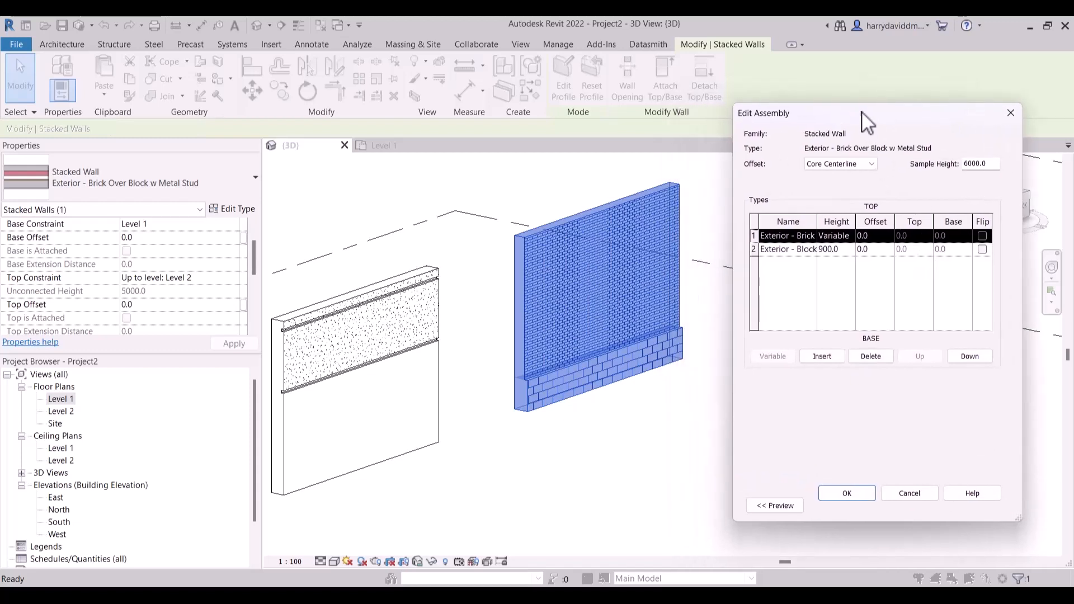
left_click(781, 236)
left_click(811, 235)
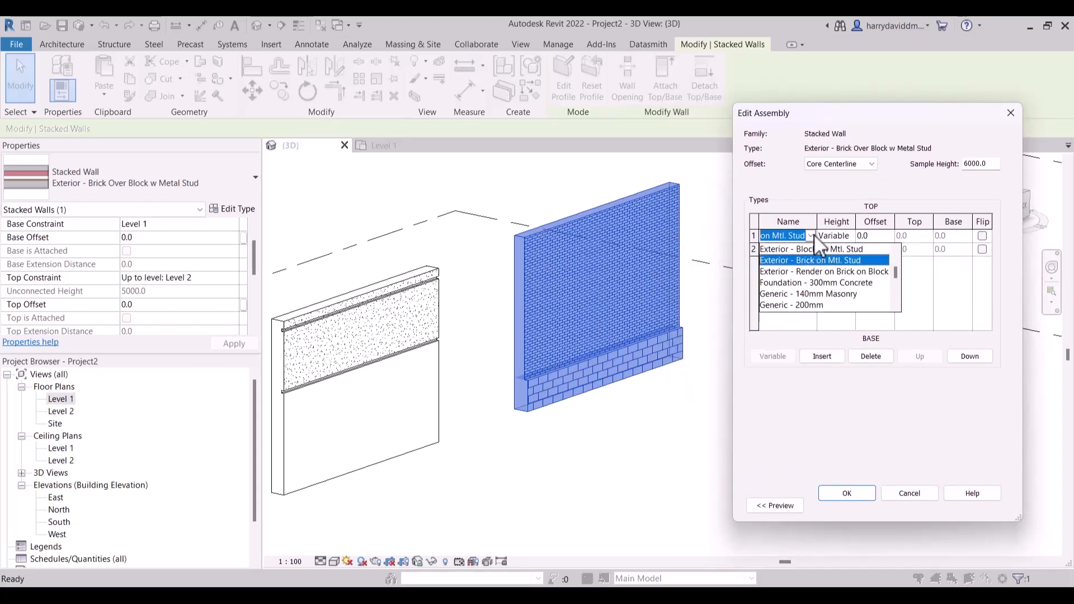
left_click(814, 236)
left_click(813, 235)
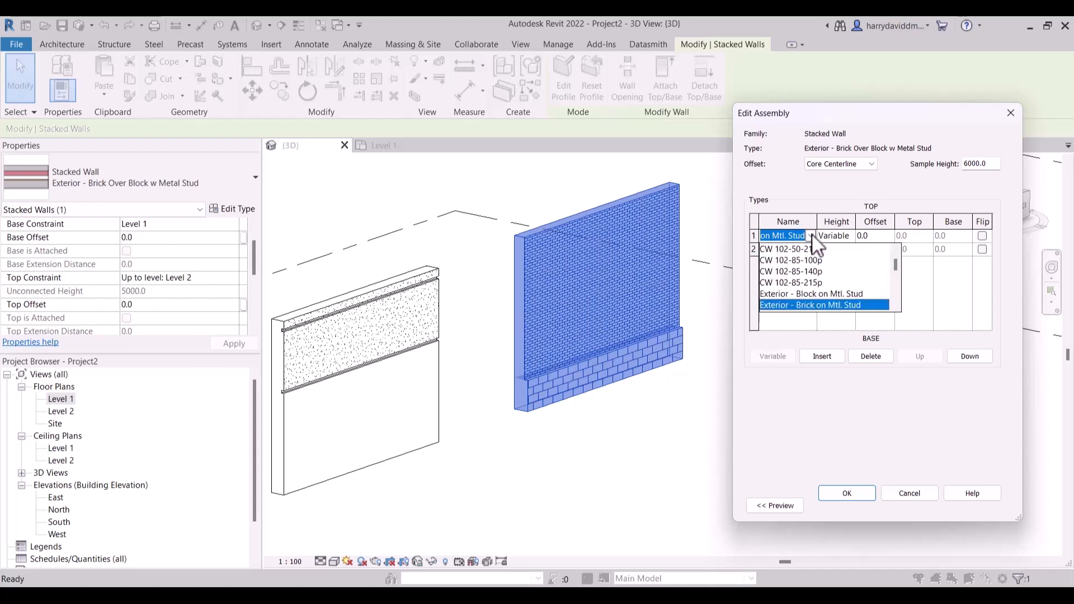
scroll(785, 287, "down", 5)
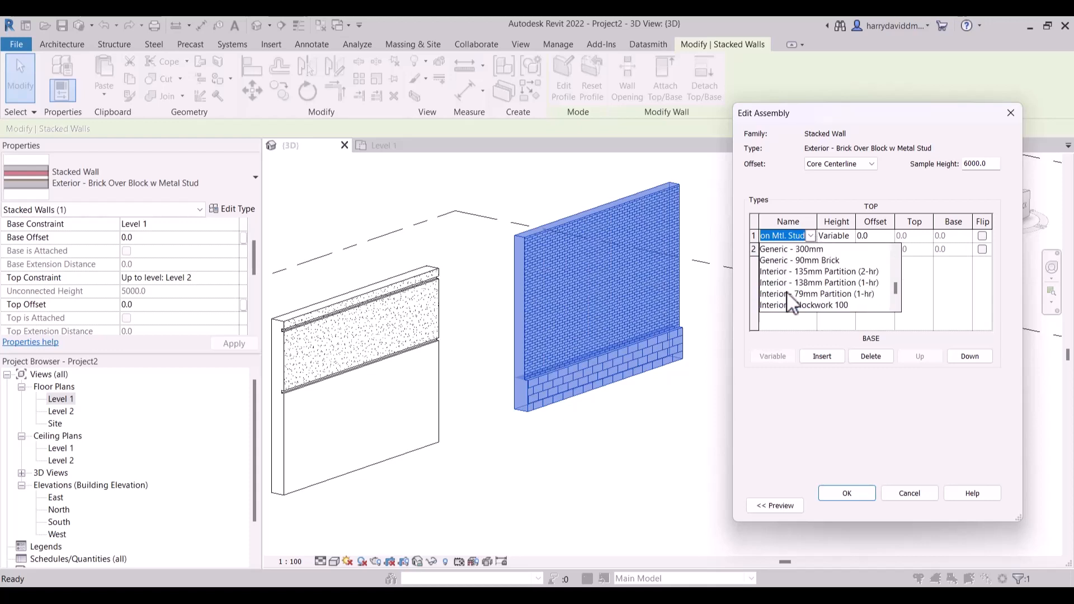
scroll(797, 268, "up", 4)
left_click(812, 237)
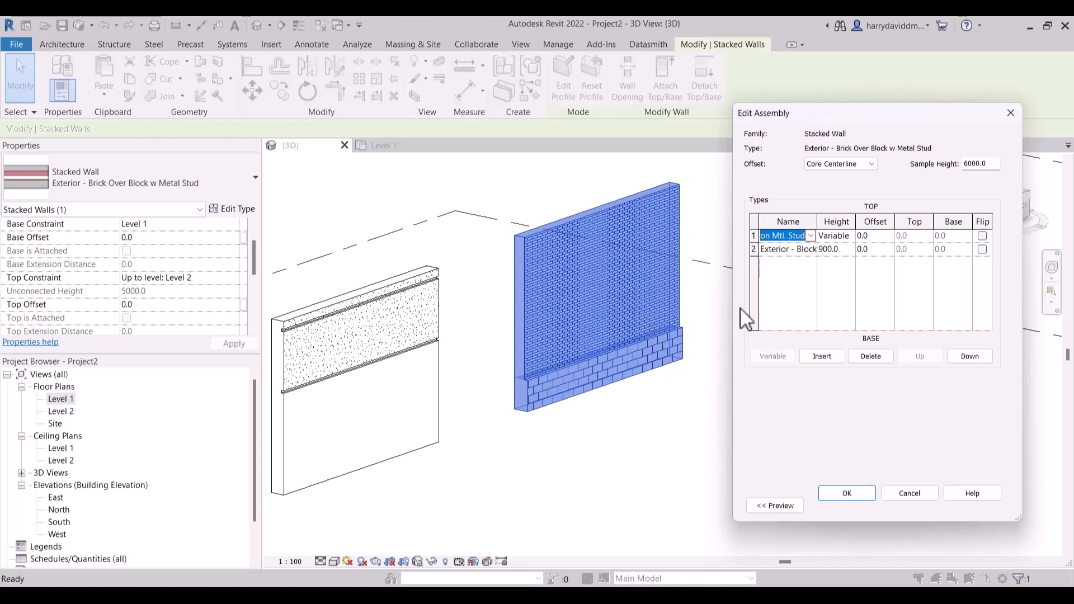
left_click(777, 287)
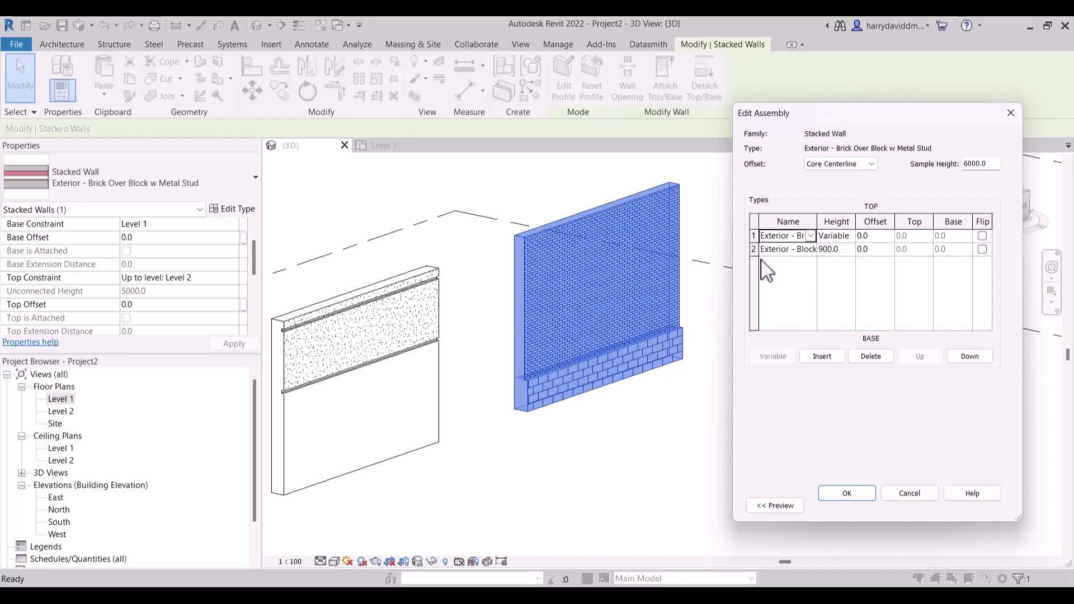
Step: Show the section preview of the stacked wall assembly and highlight its upper brick part and lower block part in turn
left_click(754, 250)
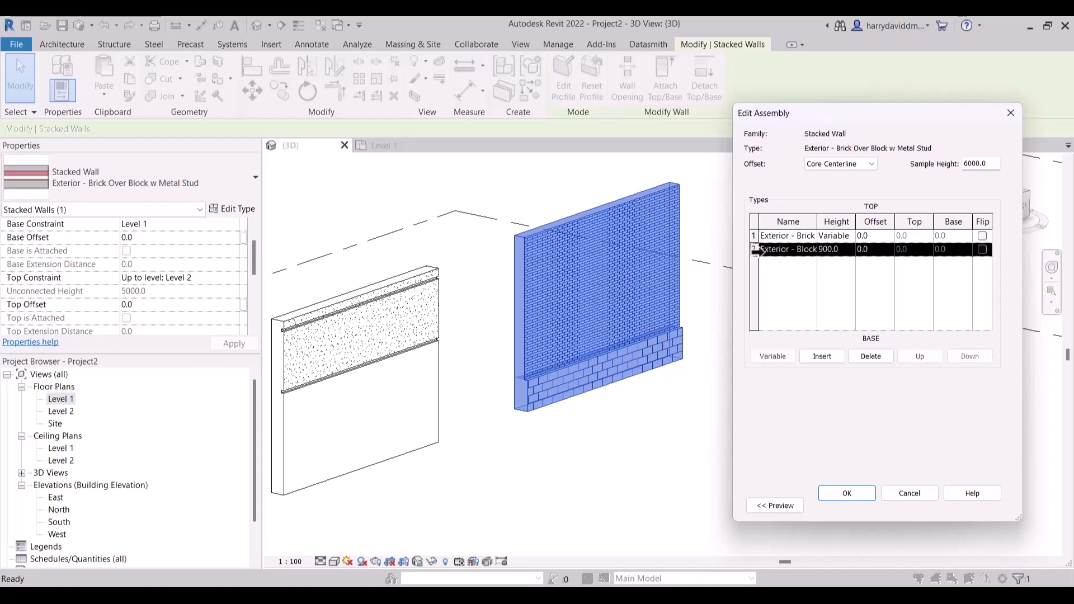
left_click(775, 506)
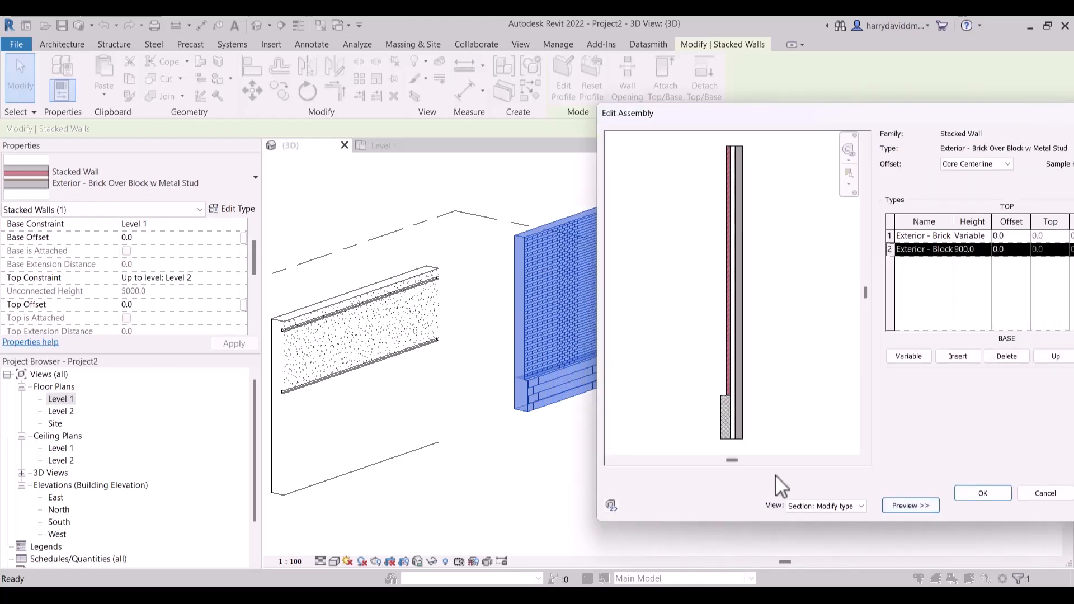
left_click_drag(760, 119, 502, 119)
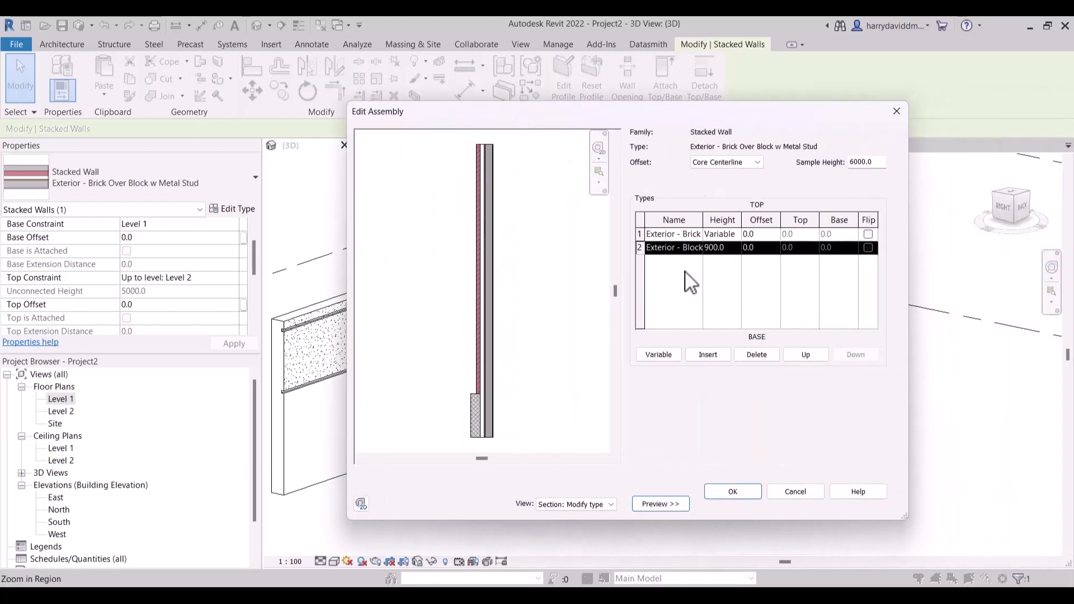
left_click(641, 235)
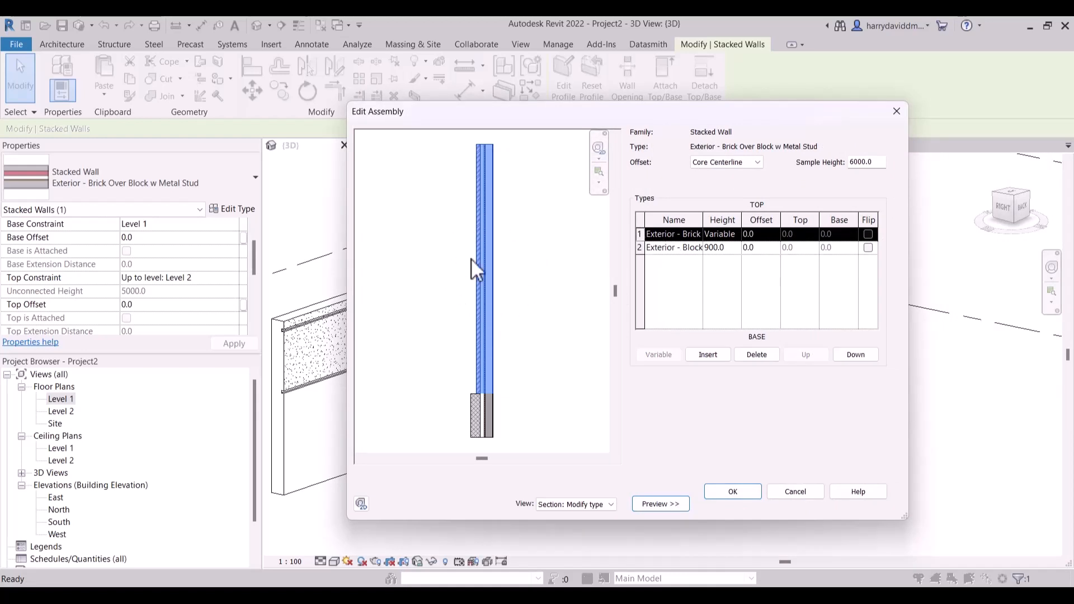
left_click(641, 247)
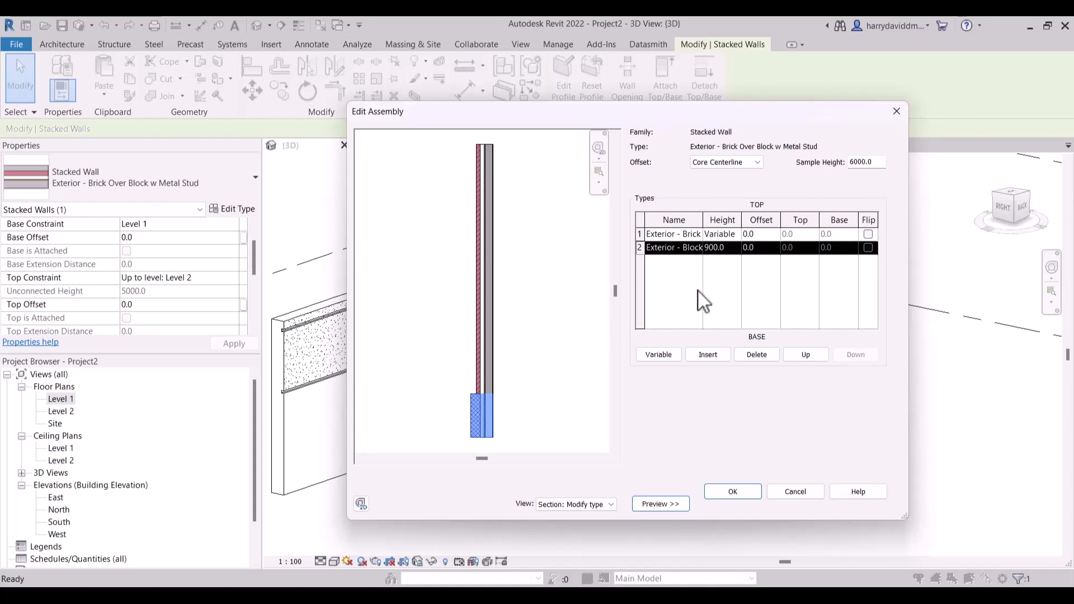
Step: Set the height of the stacked wall's lower block part to 1500 and hide the section preview
left_click(728, 248)
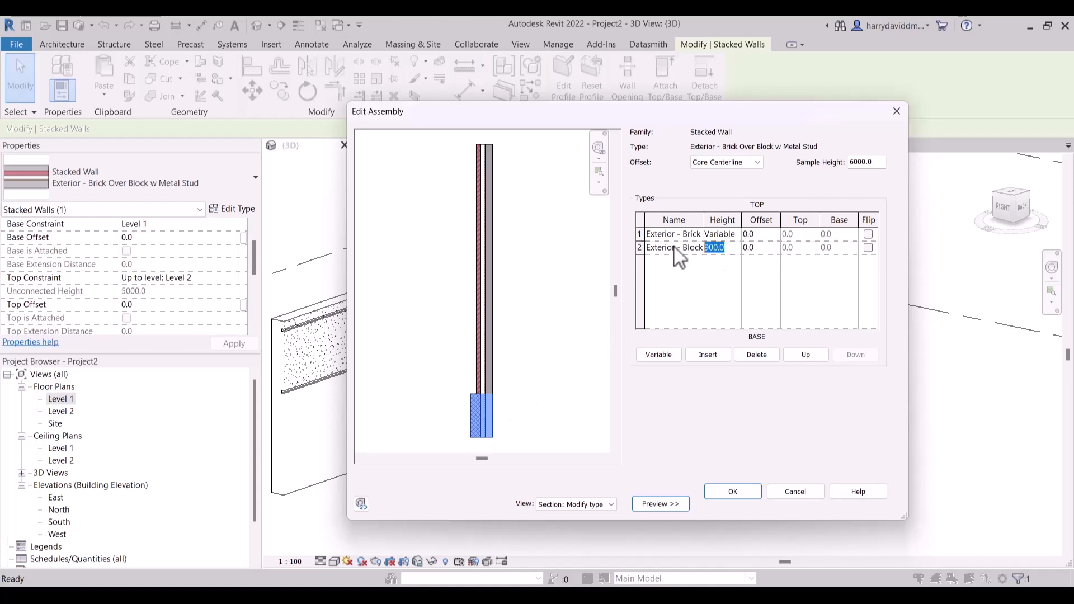
type("1500")
key("Tab")
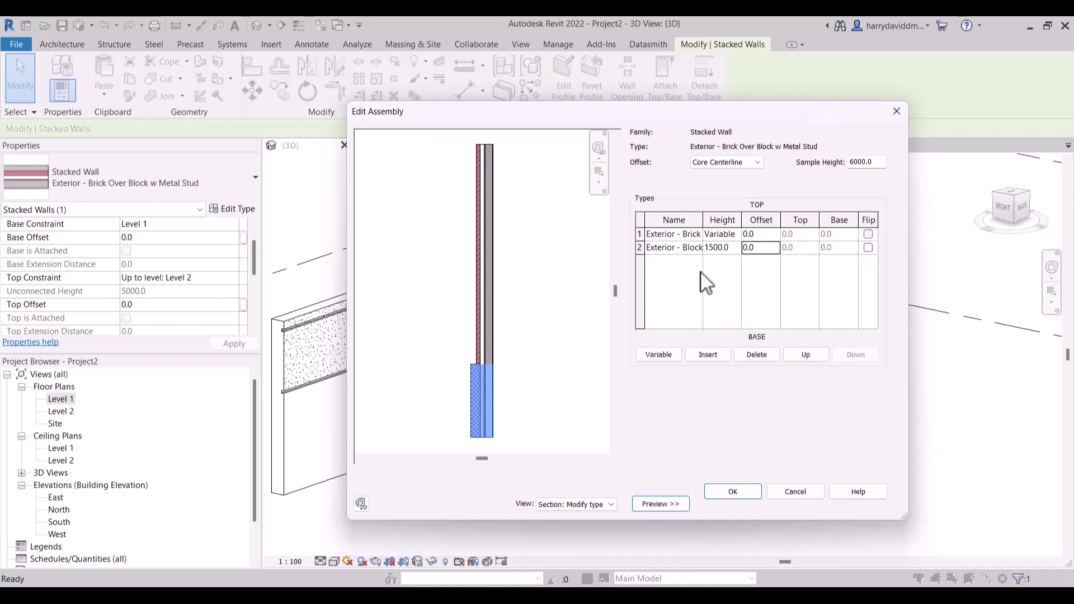
left_click(650, 502)
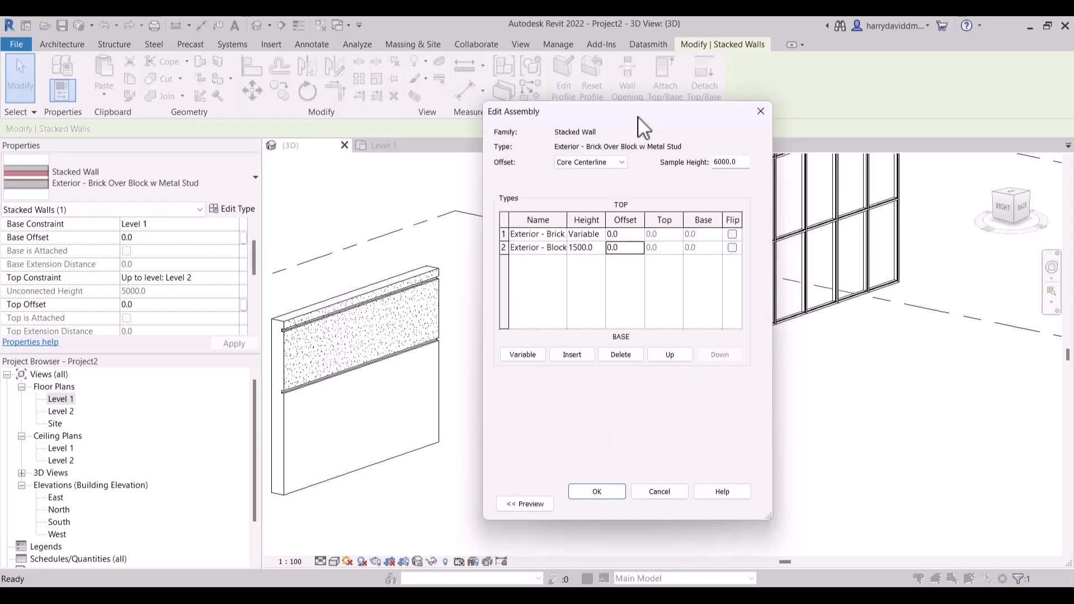
left_click_drag(642, 115, 876, 118)
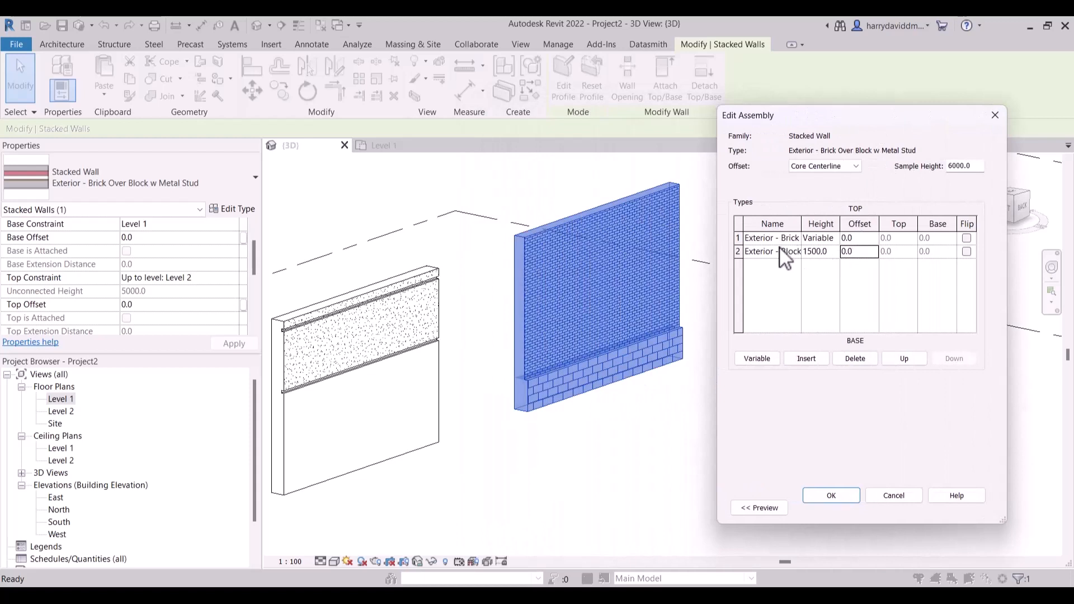
Step: Change the upper part of the stacked wall to a Generic - 200mm wall type
left_click(795, 238)
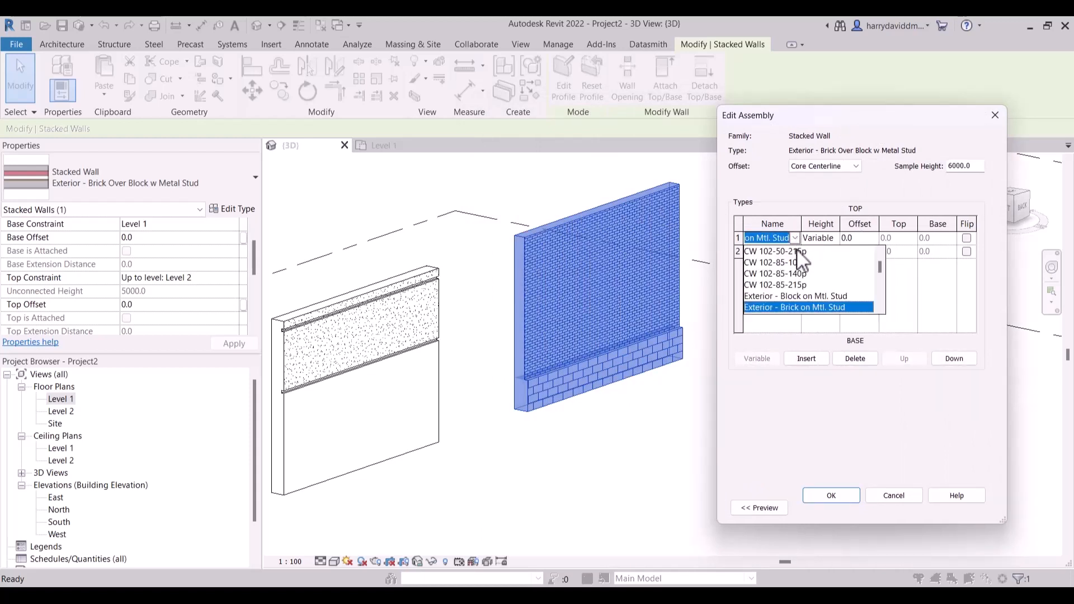
scroll(803, 274, "down", 3)
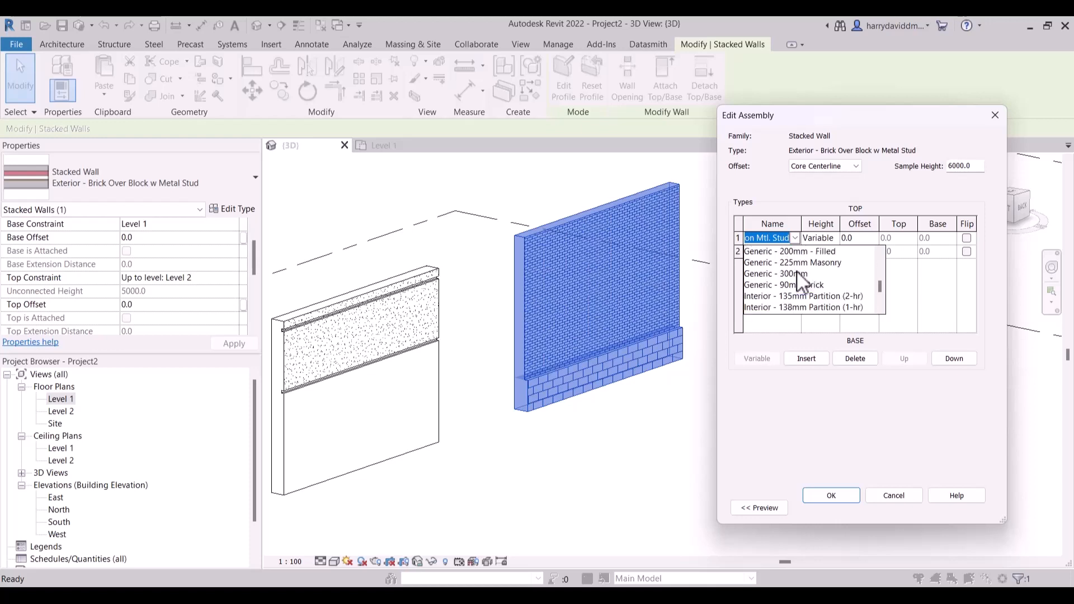
scroll(797, 275, "down", 2)
scroll(790, 294, "up", 5)
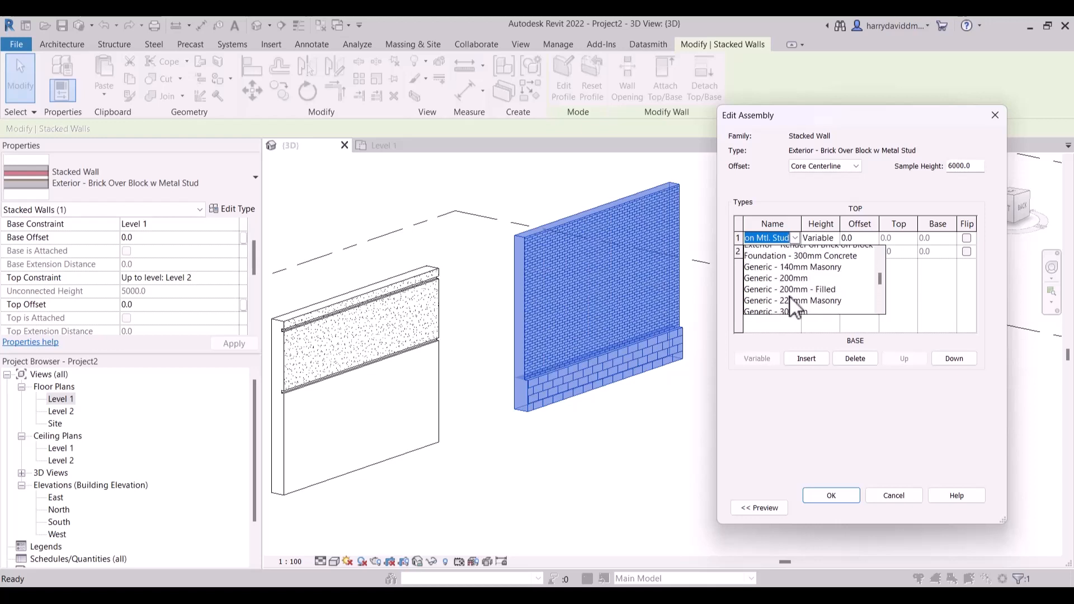
scroll(783, 274, "down", 3)
left_click(780, 253)
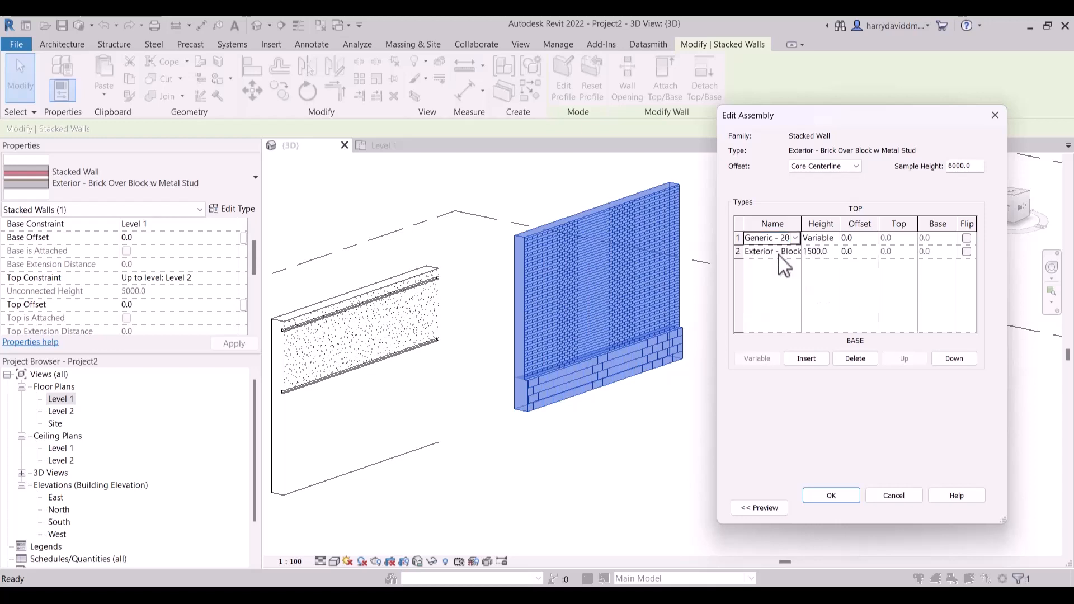
Step: Change the lower part of the stacked wall to type CW 102-50-100p and apply the edited structure to the wall
left_click(772, 251)
left_click(795, 252)
scroll(783, 299, "down", 5)
scroll(789, 308, "up", 8)
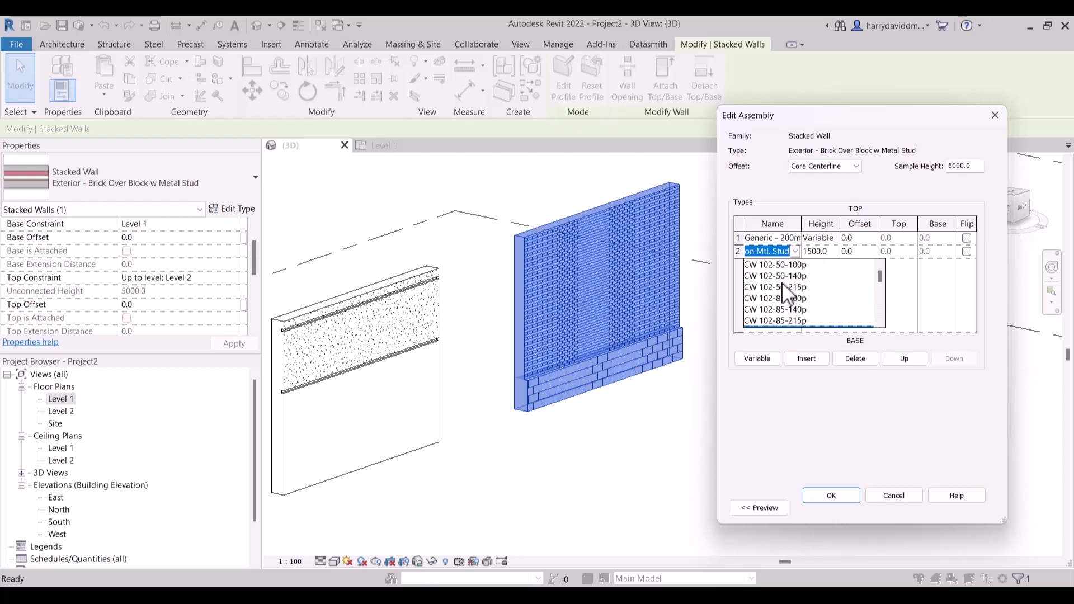
left_click(777, 265)
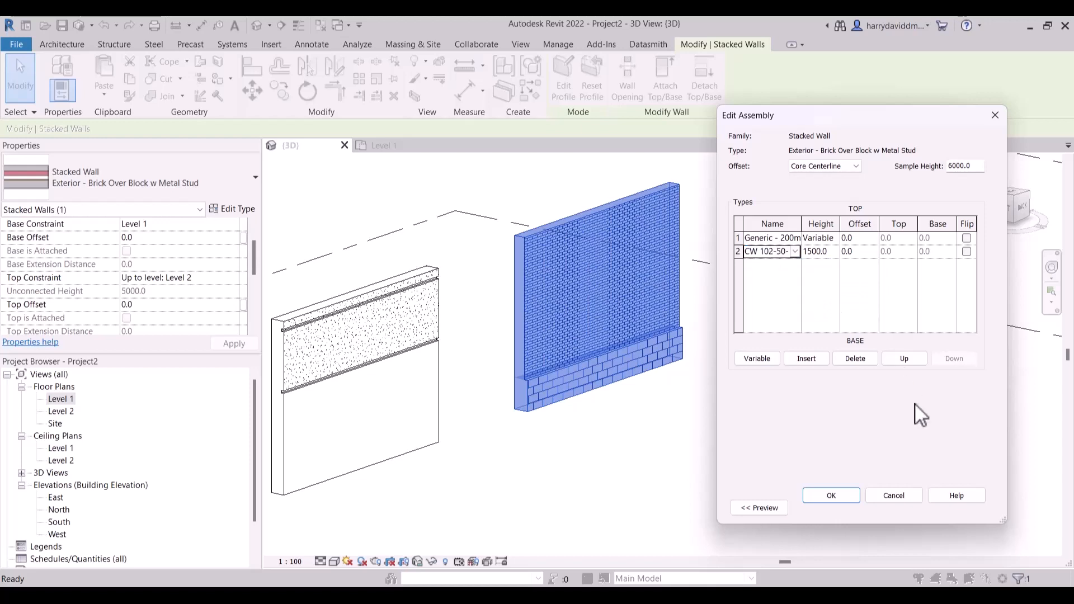
left_click(847, 497)
left_click(968, 510)
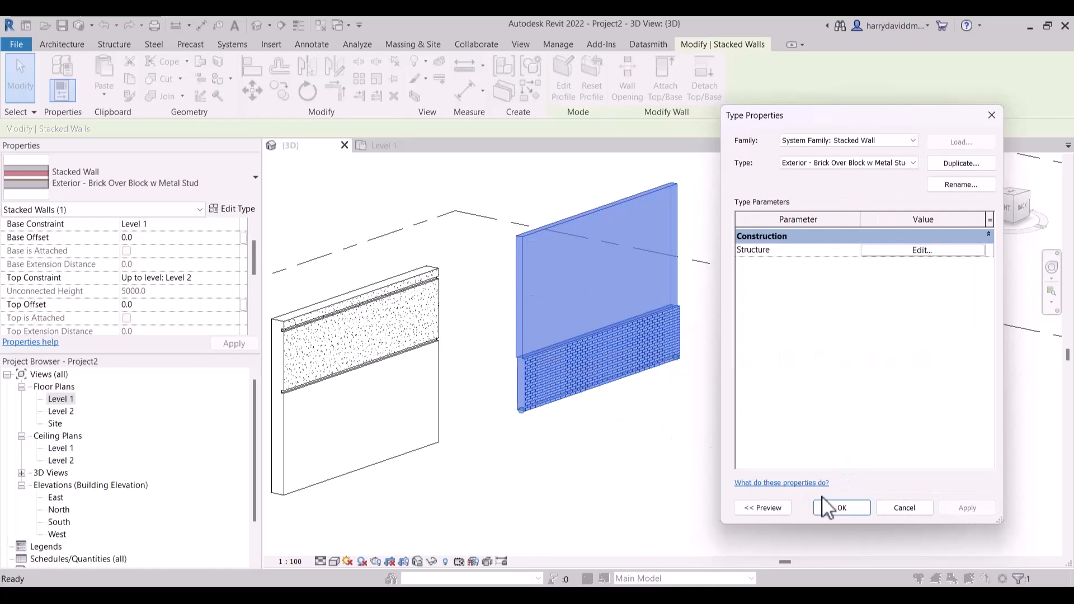
left_click(844, 512)
Step: Inspect the edited stacked wall in the 3D view and undo the changes to its structure
scroll(512, 304, "up", 3)
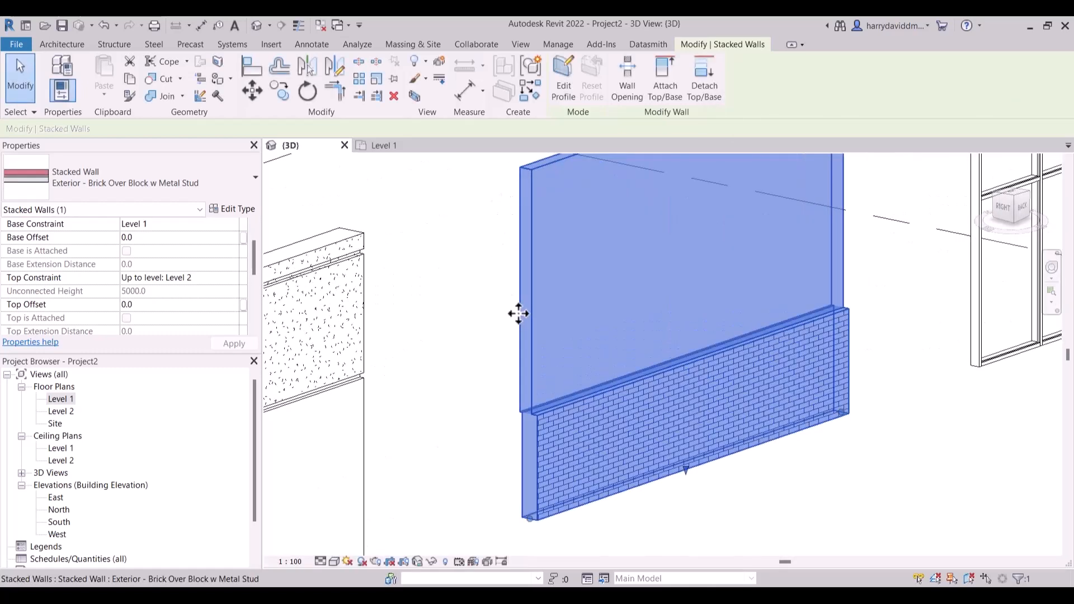
left_click(472, 368)
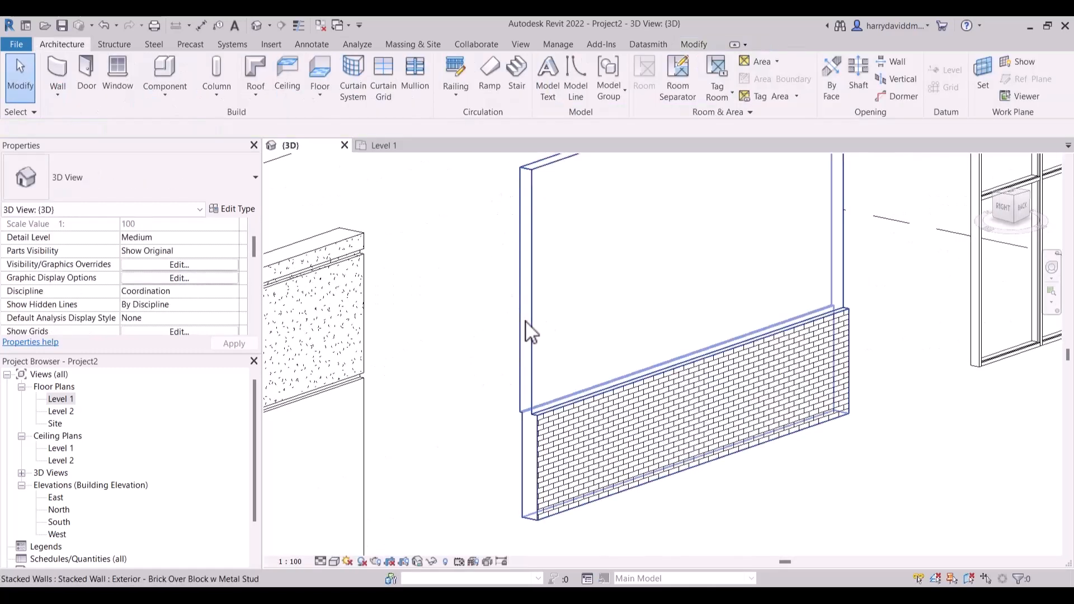
scroll(585, 377, "down", 3)
middle_click_drag(794, 402, 721, 413)
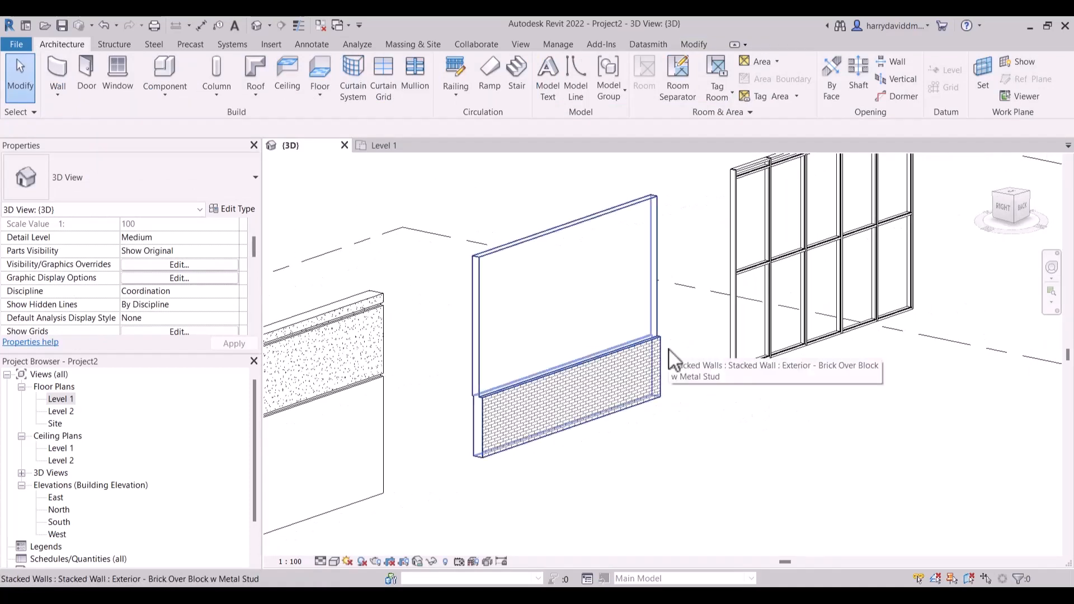
scroll(681, 355, "down", 1)
key("ctrl+z")
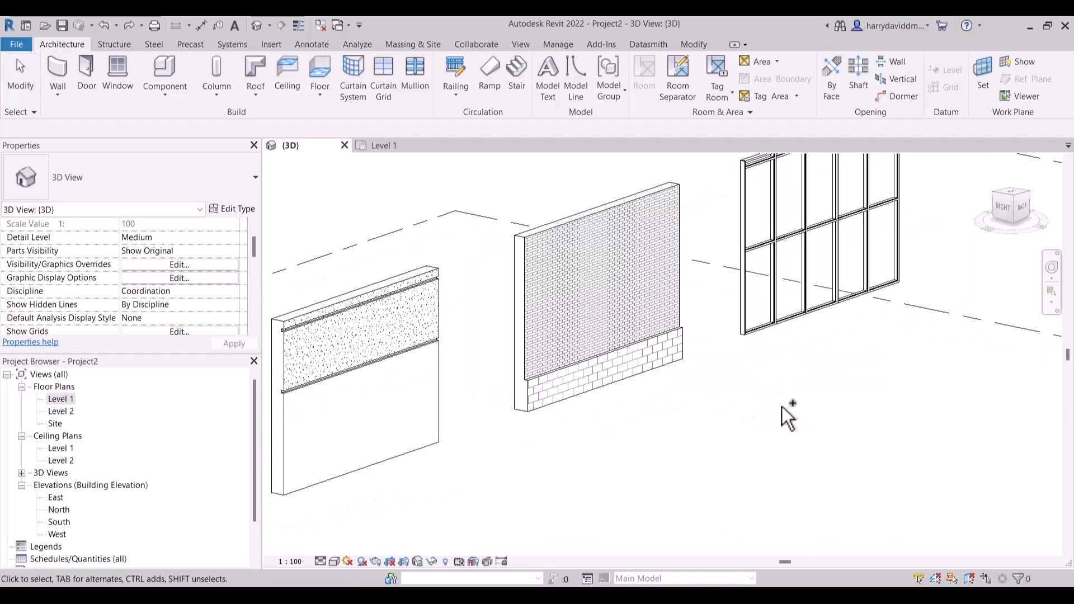
middle_click_drag(758, 384, 799, 369)
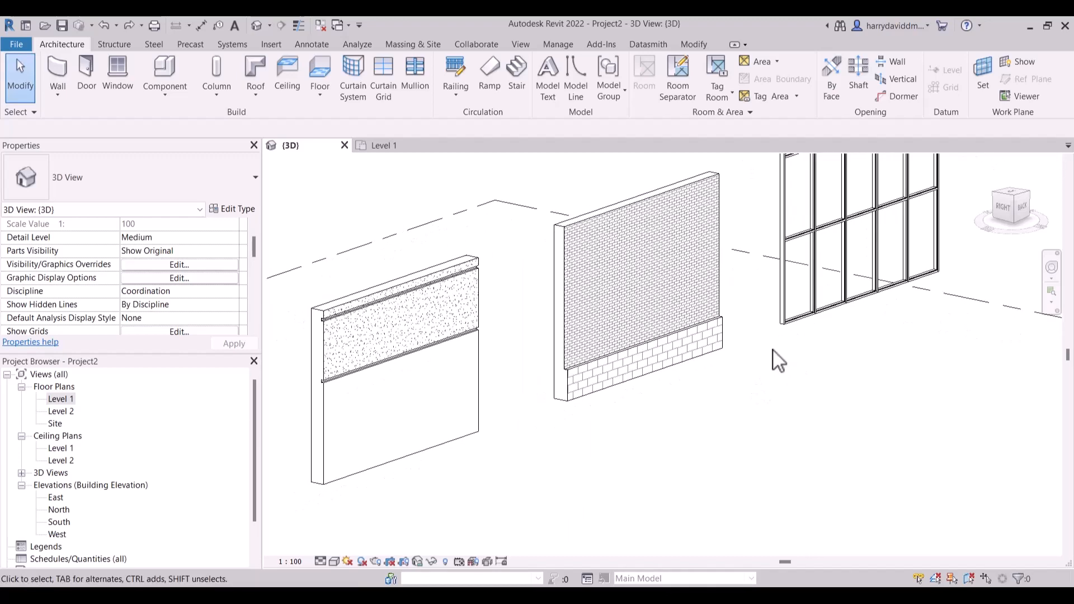
Step: Compare the render-on-brick basic wall with the brick-over-block stacked wall in the 3D view, selecting each in turn
scroll(773, 351, "down", 2)
scroll(554, 353, "up", 2)
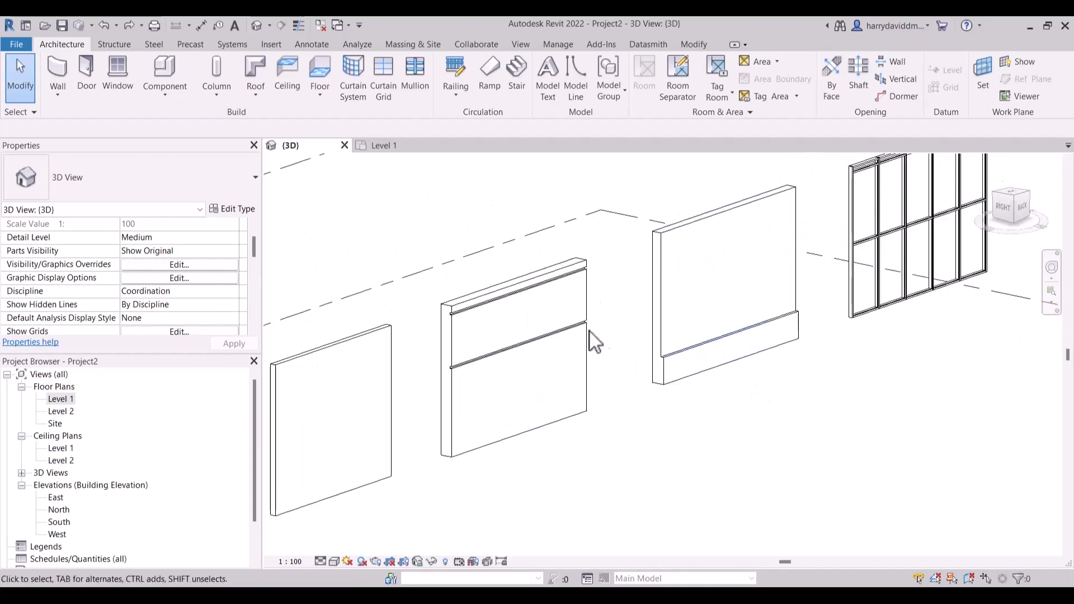
left_click(570, 289)
scroll(643, 386, "up", 2)
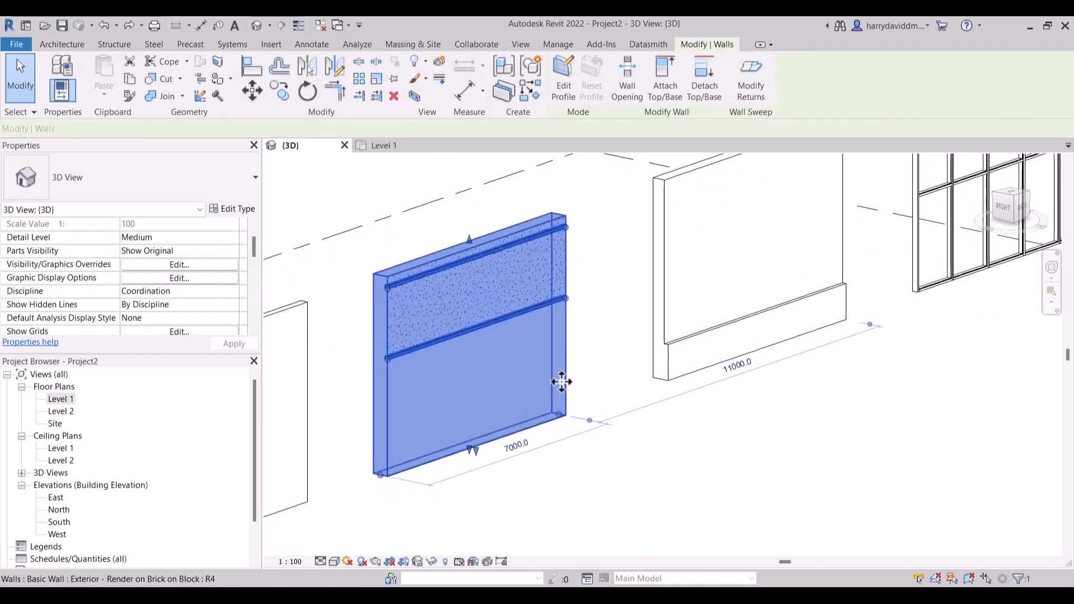
middle_click_drag(626, 345, 516, 438)
left_click(586, 246)
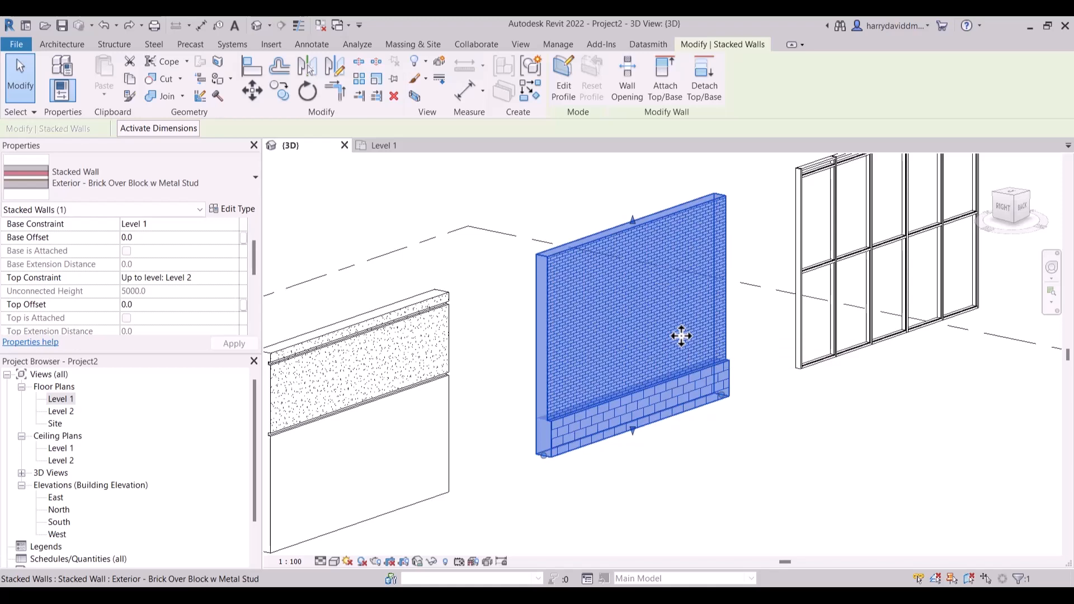
scroll(681, 336, "down", 3)
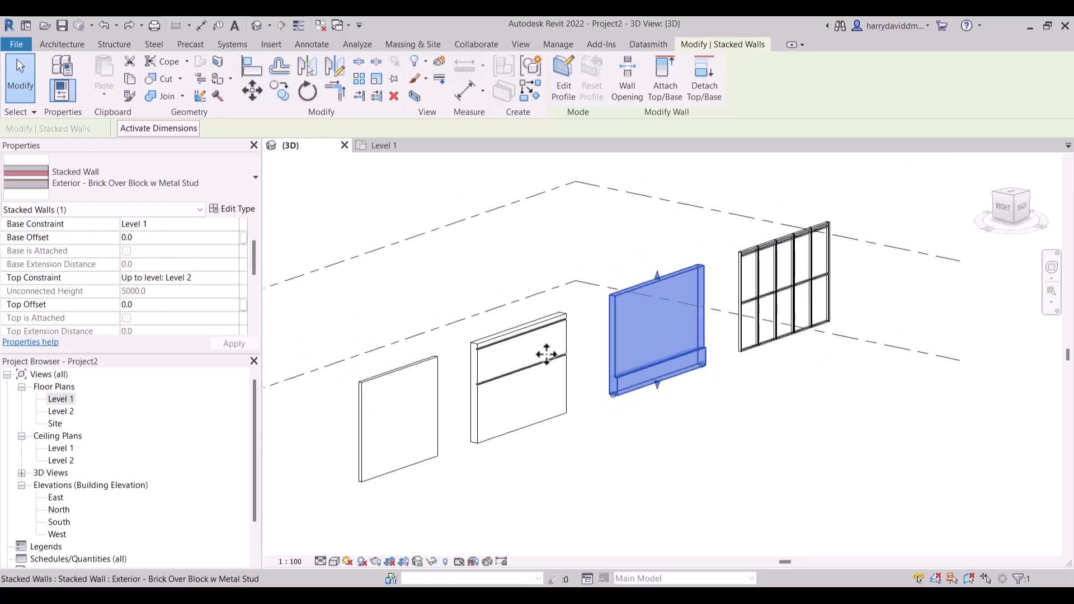
Step: Examine the Generic - 200mm wall and the Storefront curtain wall in the 3D view, and clear the selection
left_click(408, 377)
scroll(755, 319, "up", 1)
scroll(515, 391, "up", 5)
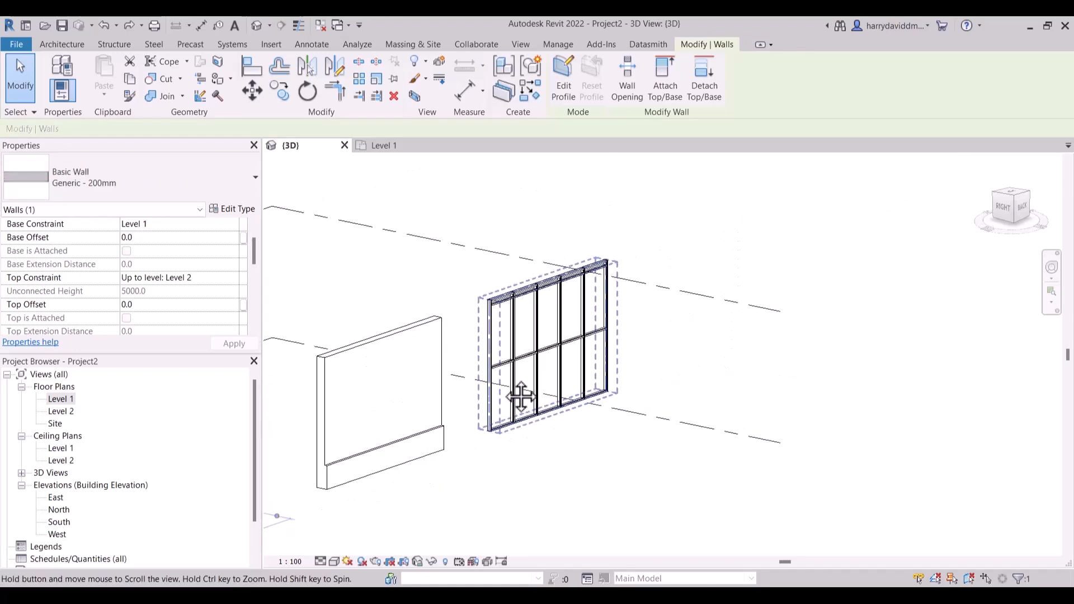
left_click(661, 278)
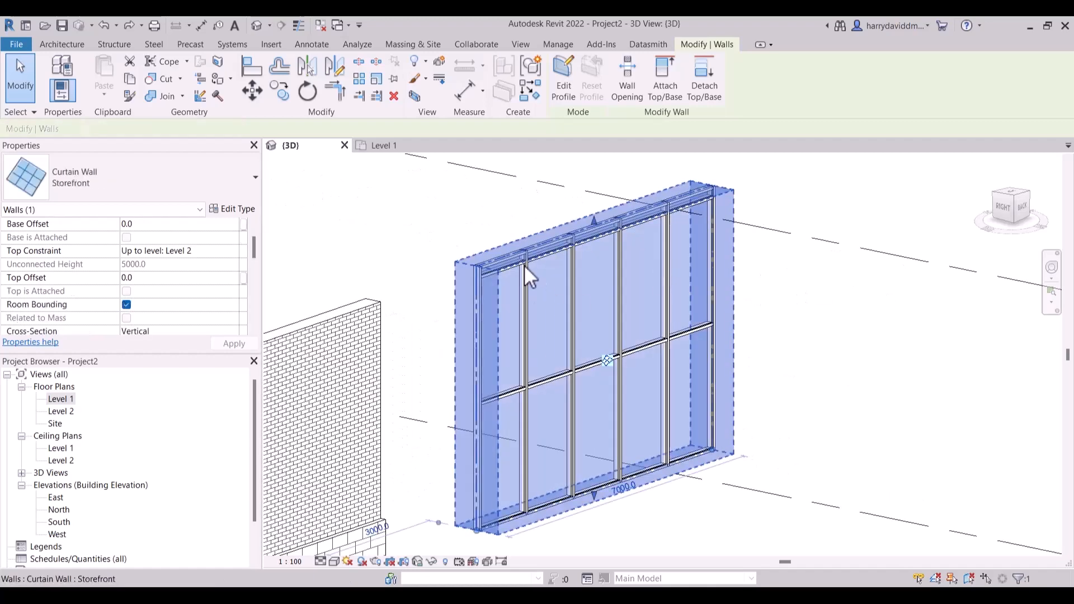
scroll(532, 268, "up", 3)
scroll(542, 263, "down", 3)
left_click(811, 310)
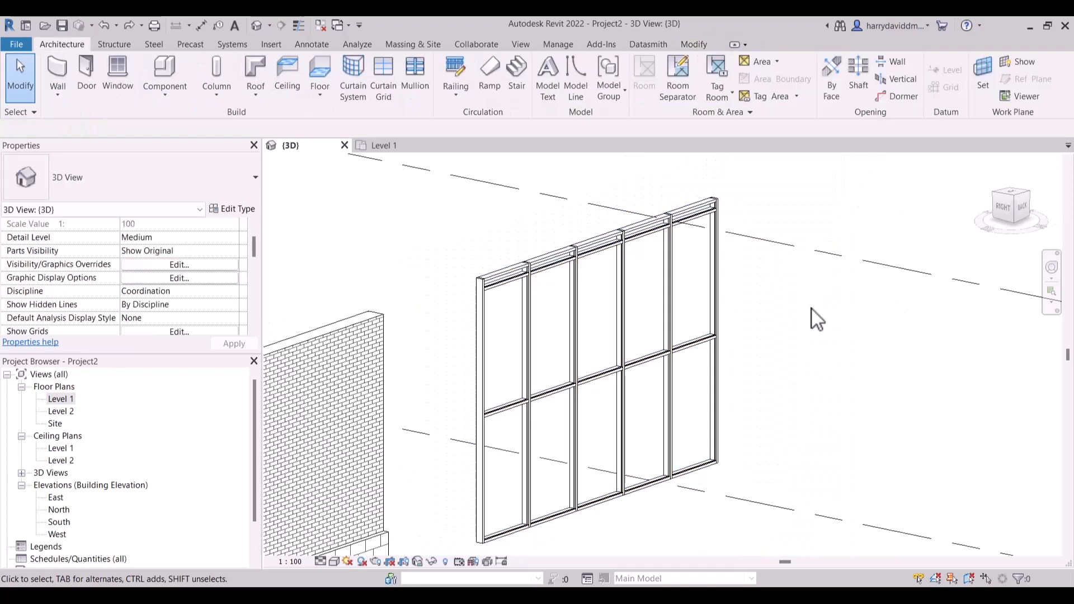
Step: Examine the Storefront curtain wall in the 3D view, select one of its horizontal mullions, and clear the selection
scroll(560, 352, "up", 2)
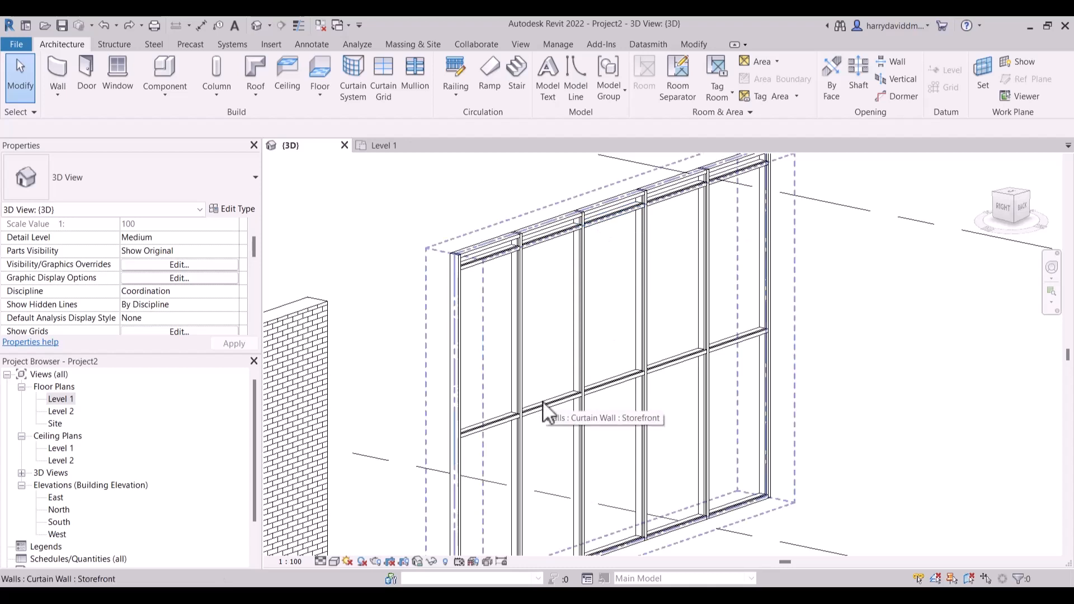
scroll(548, 413, "down", 2)
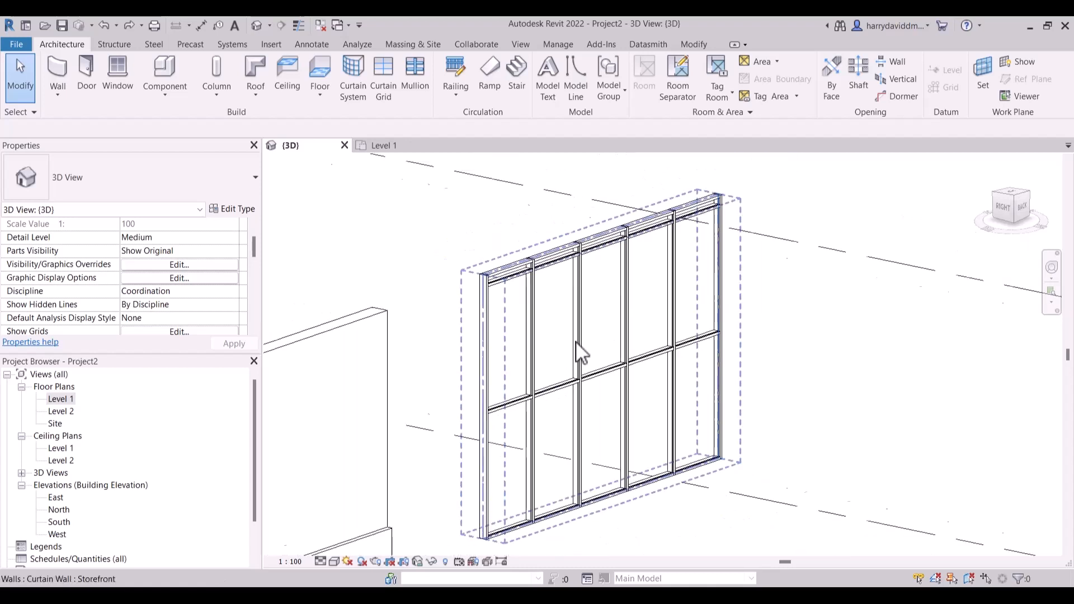
left_click(555, 383)
scroll(565, 369, "up", 2)
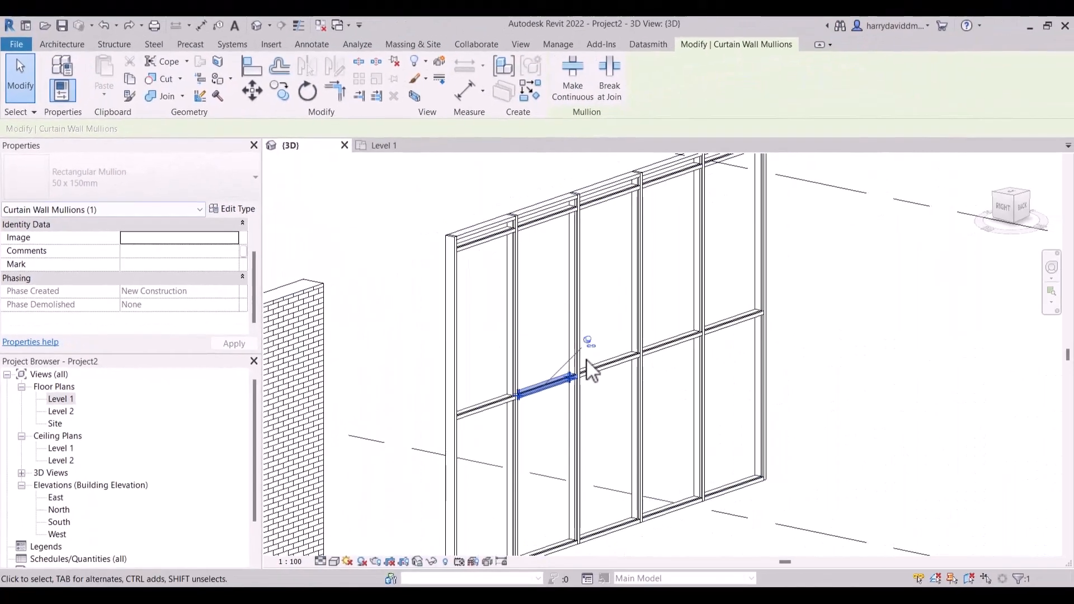
scroll(56, 515, "down", 2)
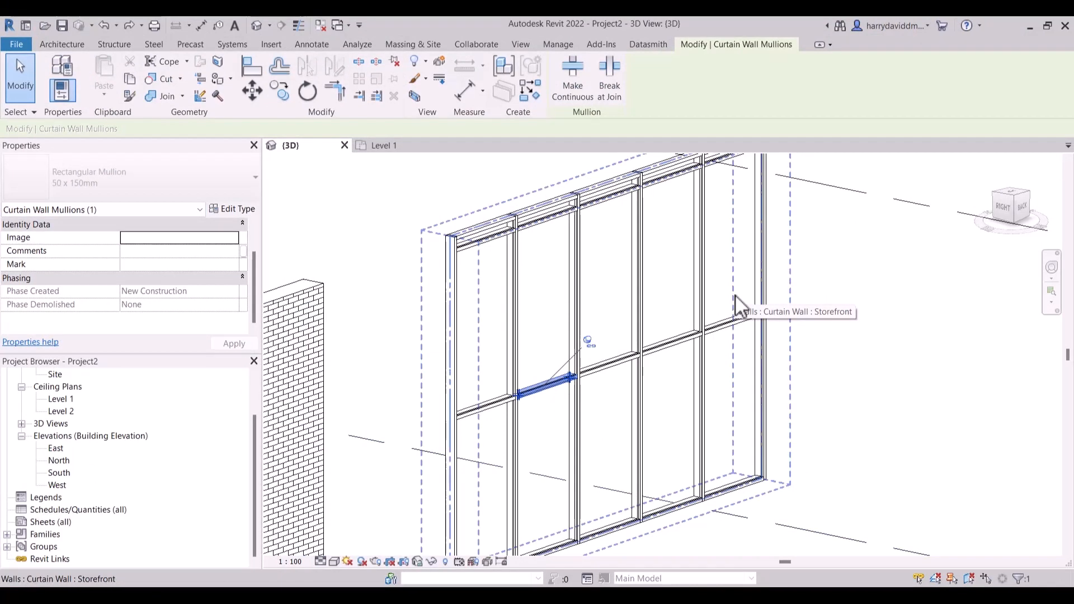
left_click(875, 280)
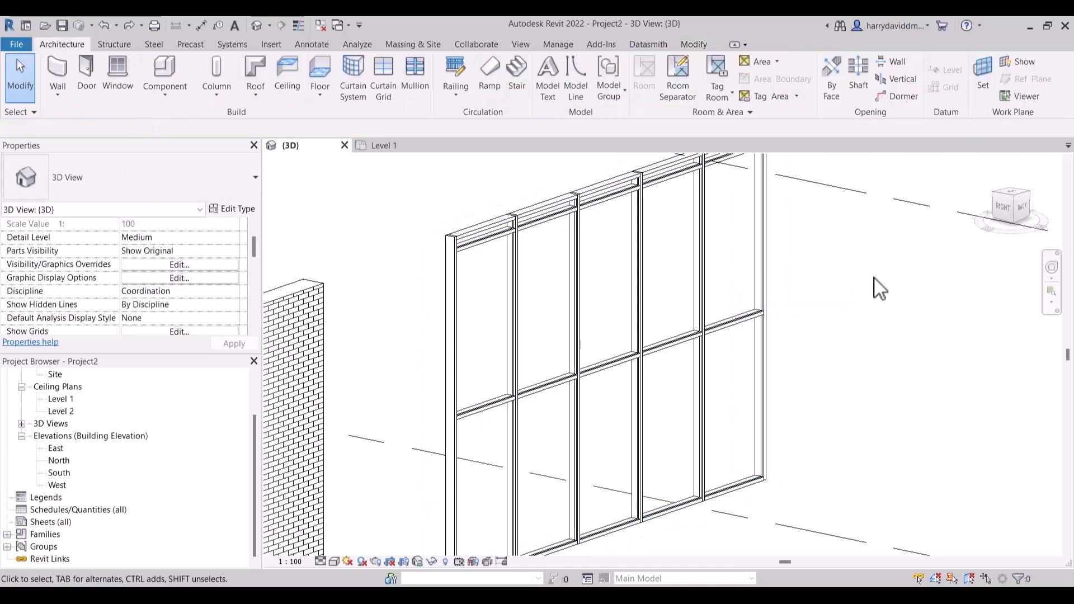
Step: Compare the curtain wall with the other walls in the 3D view, select the whole Storefront wall, and clear the selection
scroll(871, 273, "down", 2)
middle_click_drag(564, 382, 727, 314)
scroll(638, 292, "down", 2)
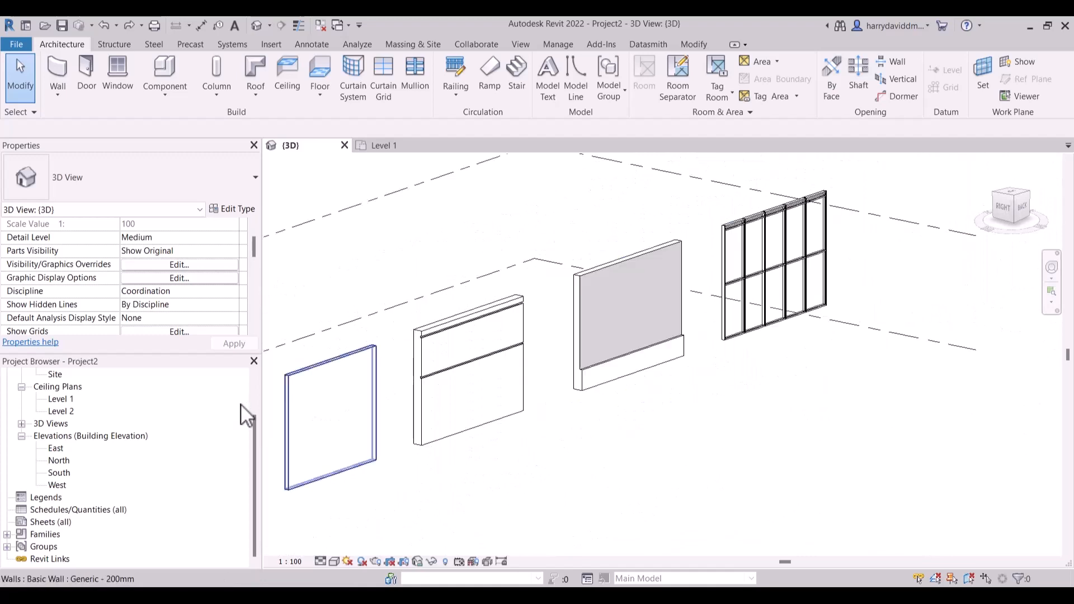
scroll(789, 241, "up", 2)
scroll(812, 245, "up", 1)
middle_click_drag(815, 247, 644, 279)
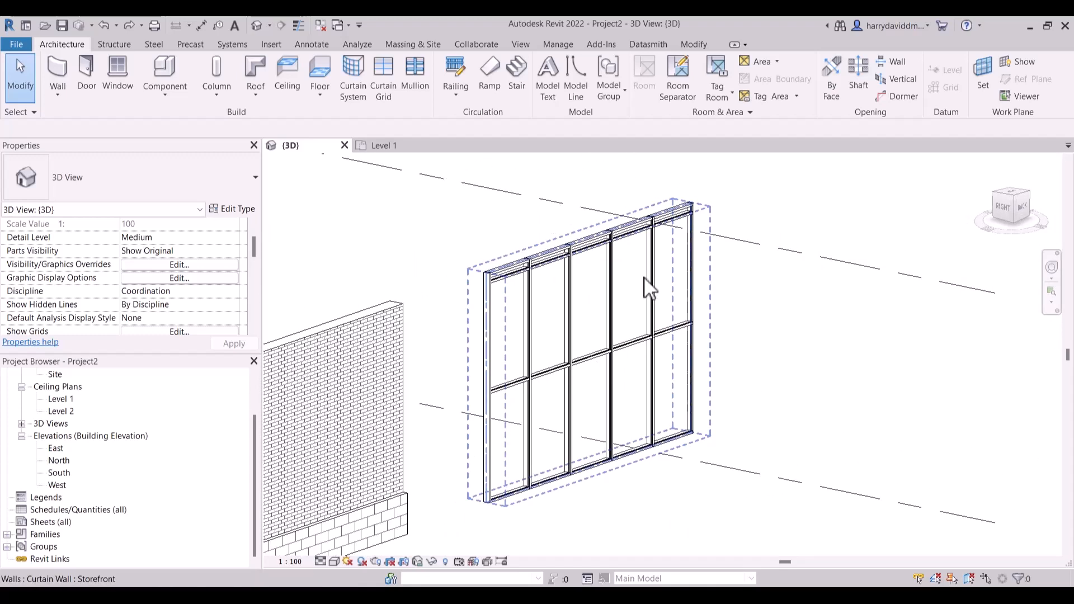
scroll(652, 277, "up", 2)
scroll(696, 264, "down", 1)
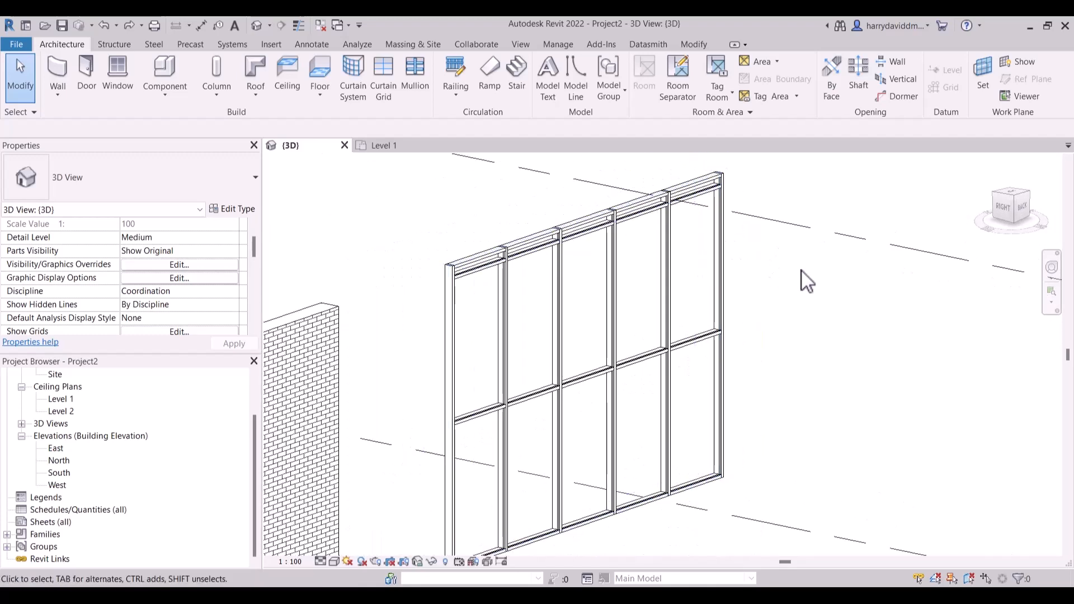
left_click(727, 260)
scroll(727, 260, "down", 2)
middle_click_drag(726, 268, 617, 262)
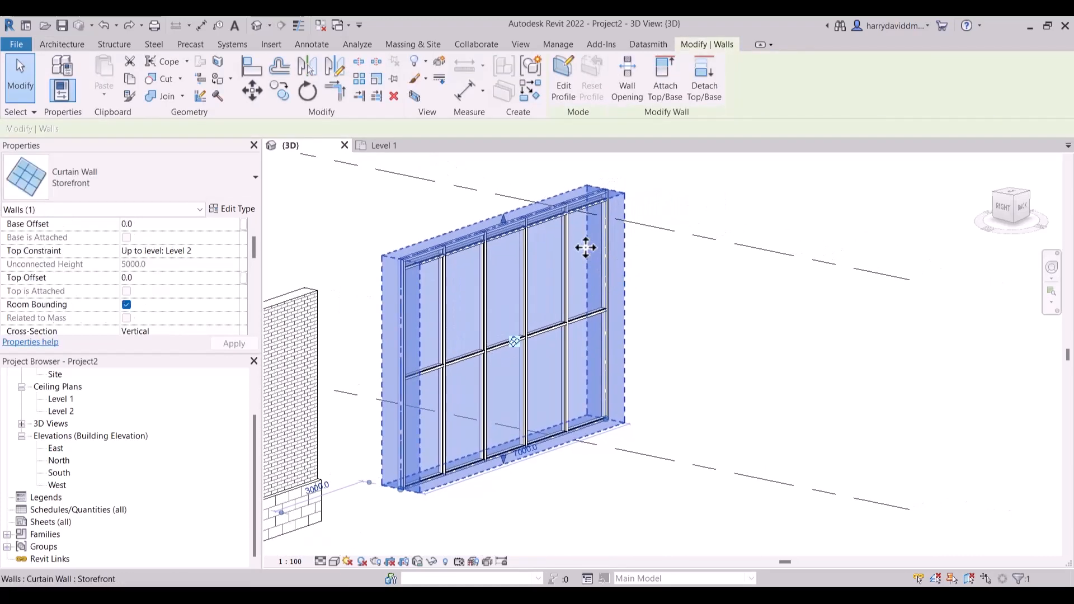
scroll(586, 247, "up", 1)
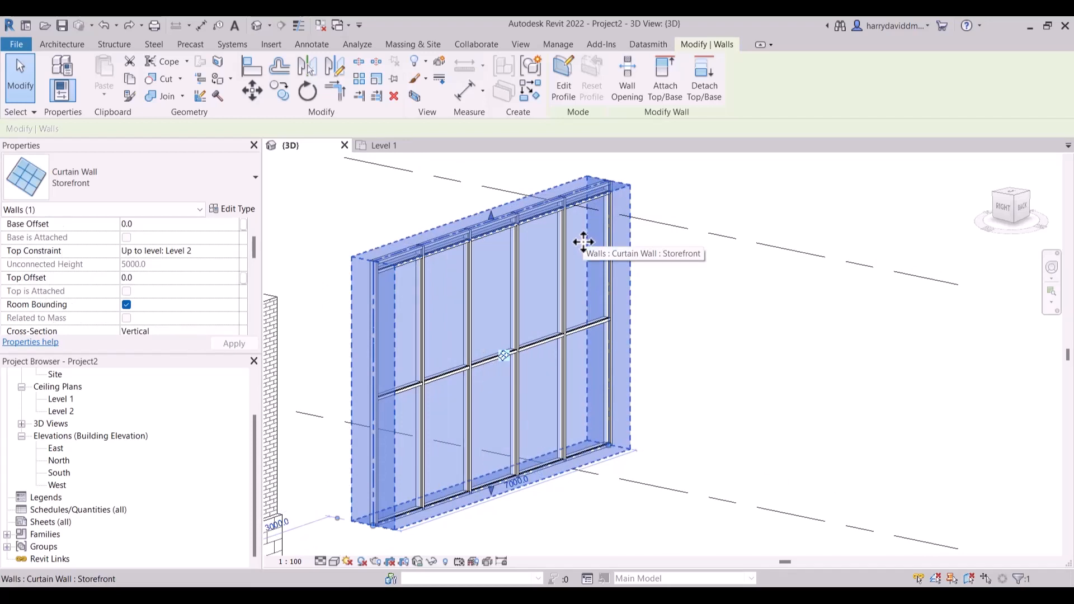
left_click(758, 292)
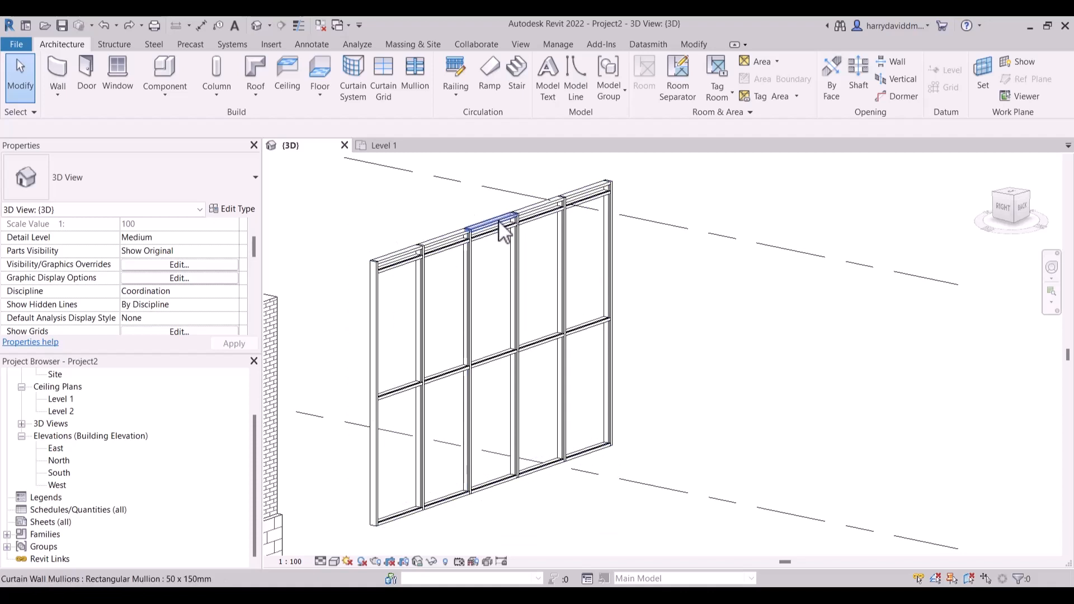
Step: Duplicate the selected curtain wall's Storefront type under the name Storefront 2000mm x 2000mm
left_click(564, 240)
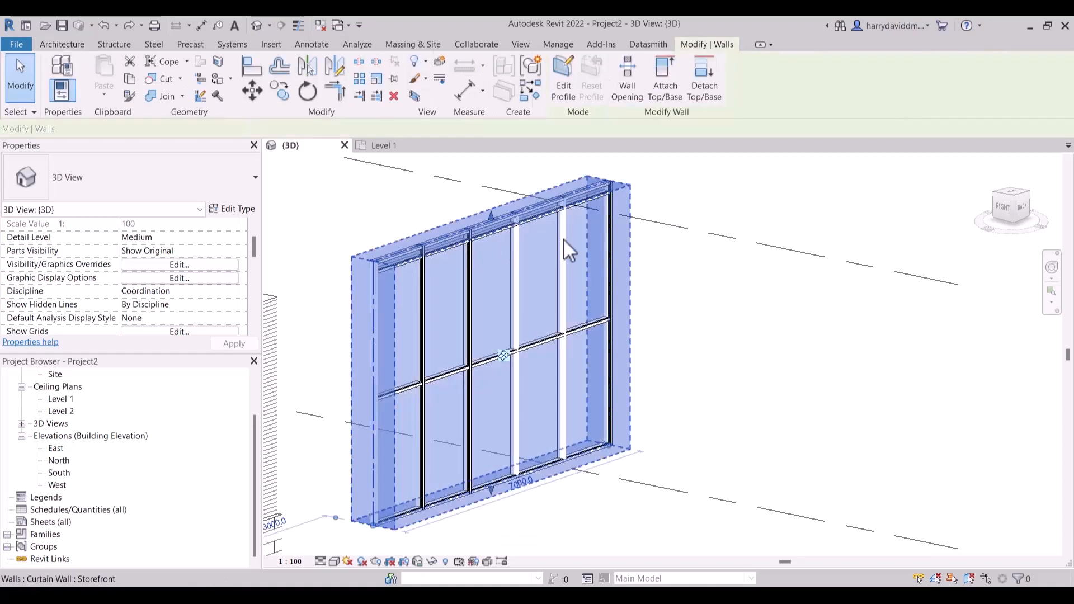
left_click(234, 210)
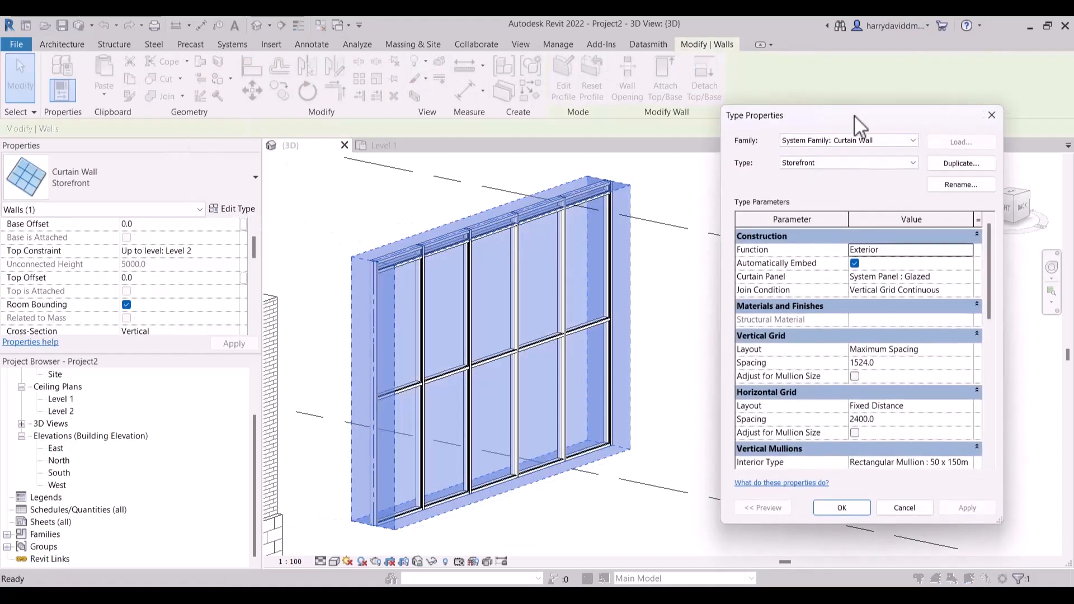
left_click(971, 164)
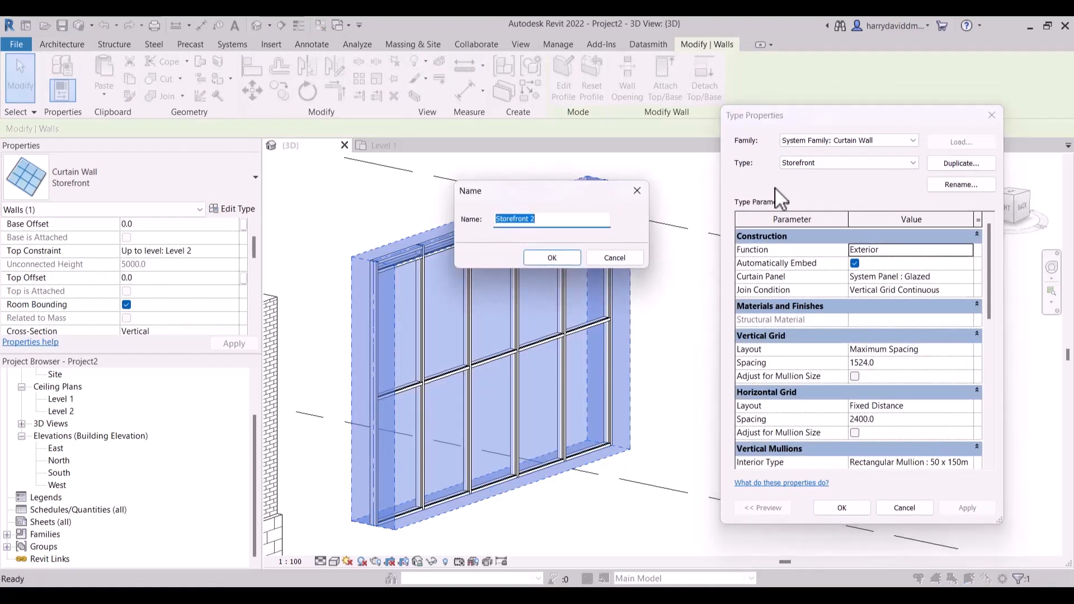
left_click_drag(588, 186, 743, 150)
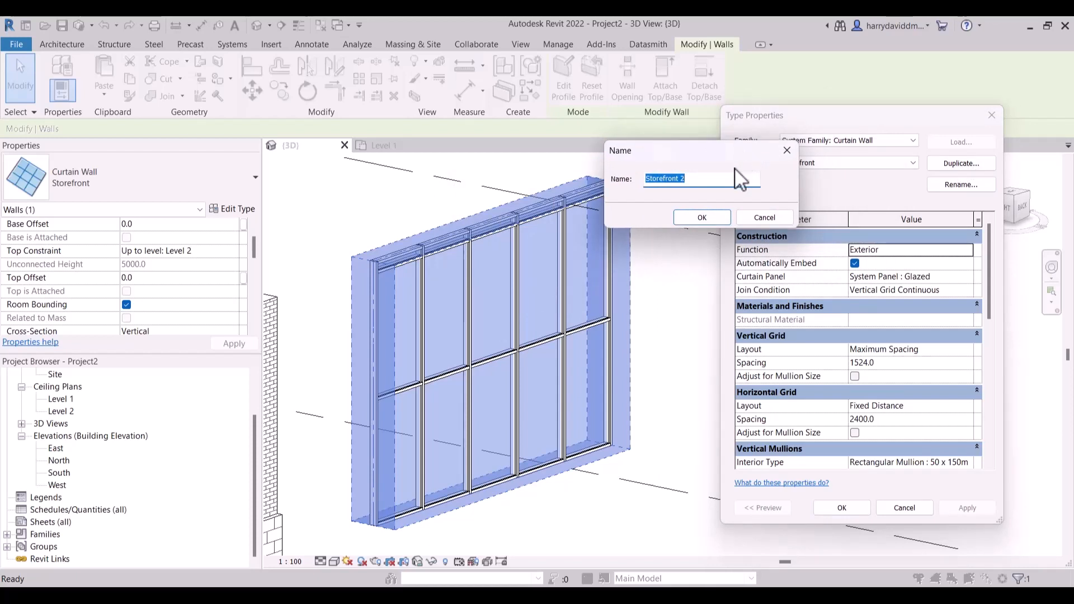
left_click(721, 187)
key("BackSpace")
type("2000mm")
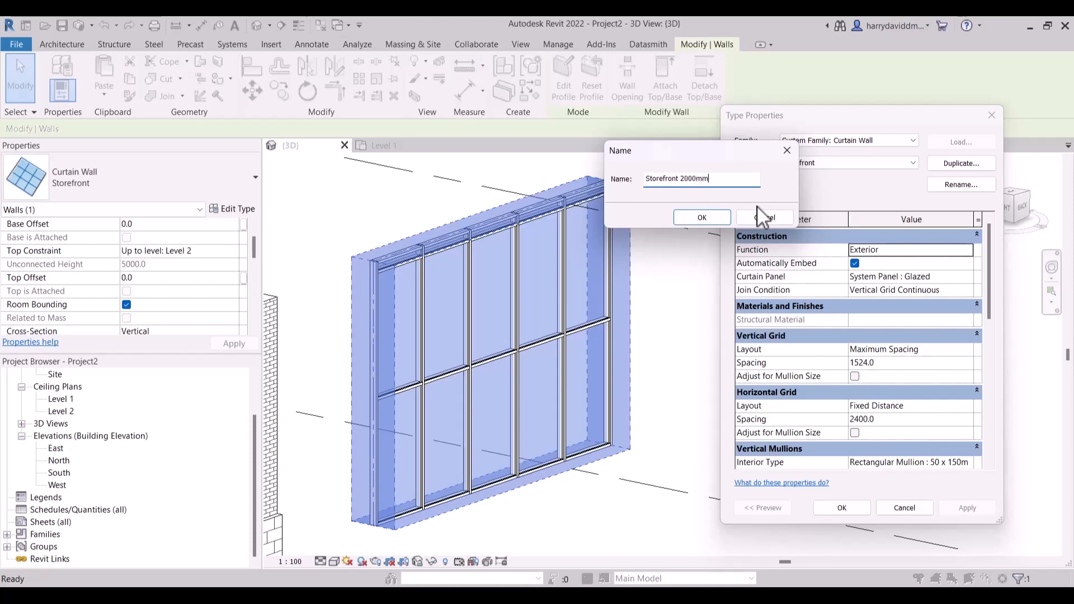
type(" x 2000mm")
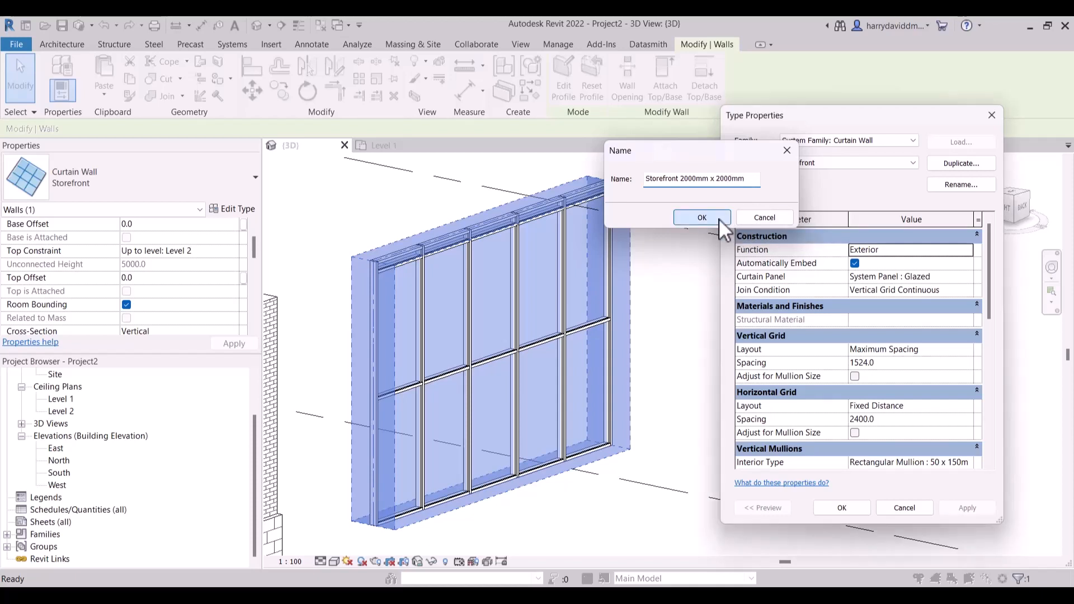
left_click(703, 217)
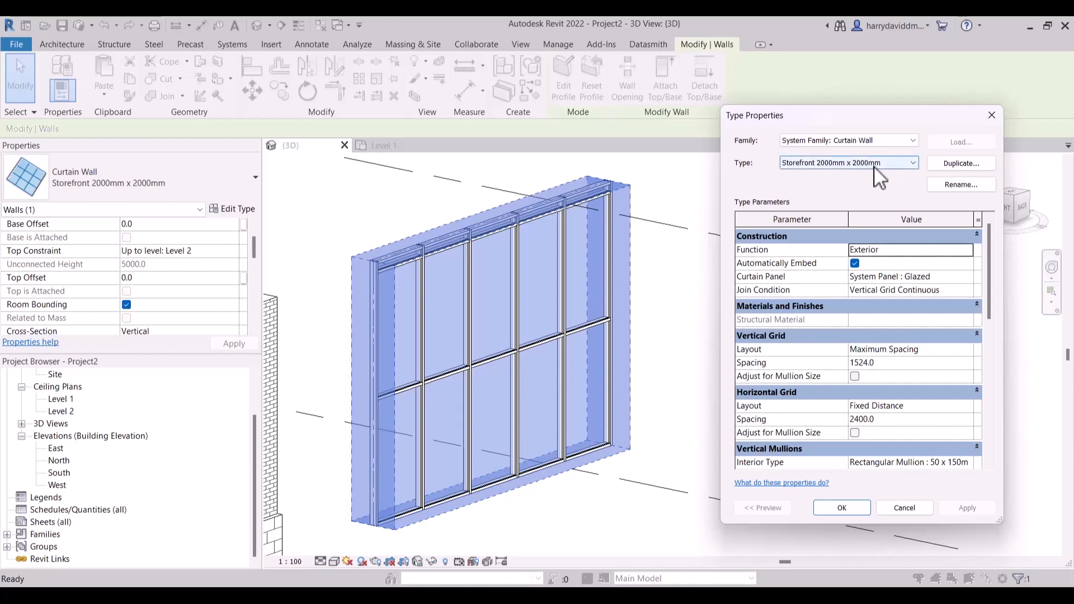
Step: Set the new curtain wall type's vertical grid spacing to 2000 and apply it
scroll(839, 261, "down", 1)
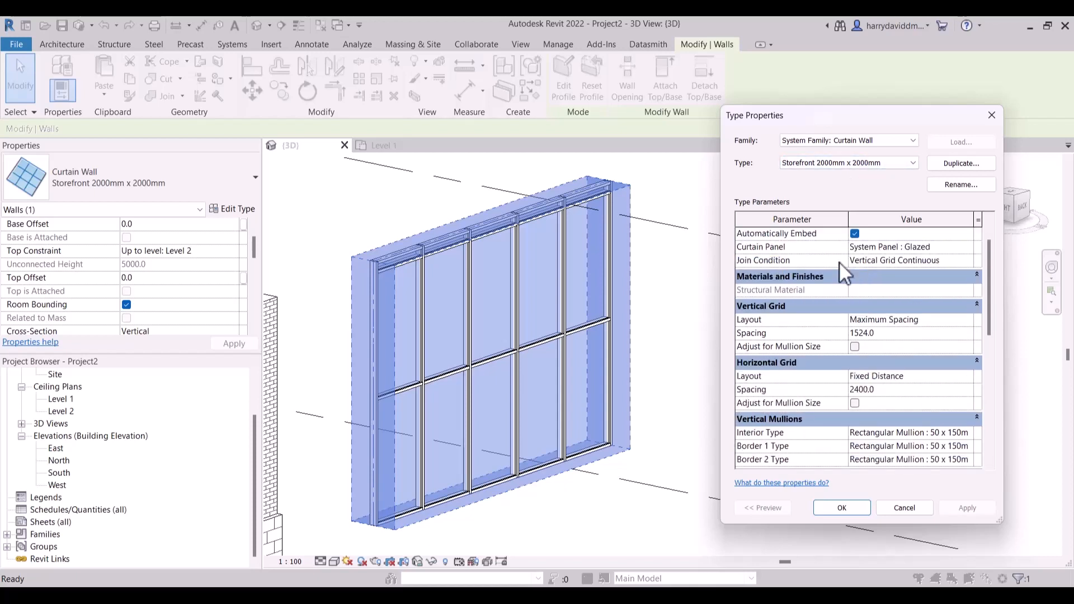
scroll(839, 261, "up", 1)
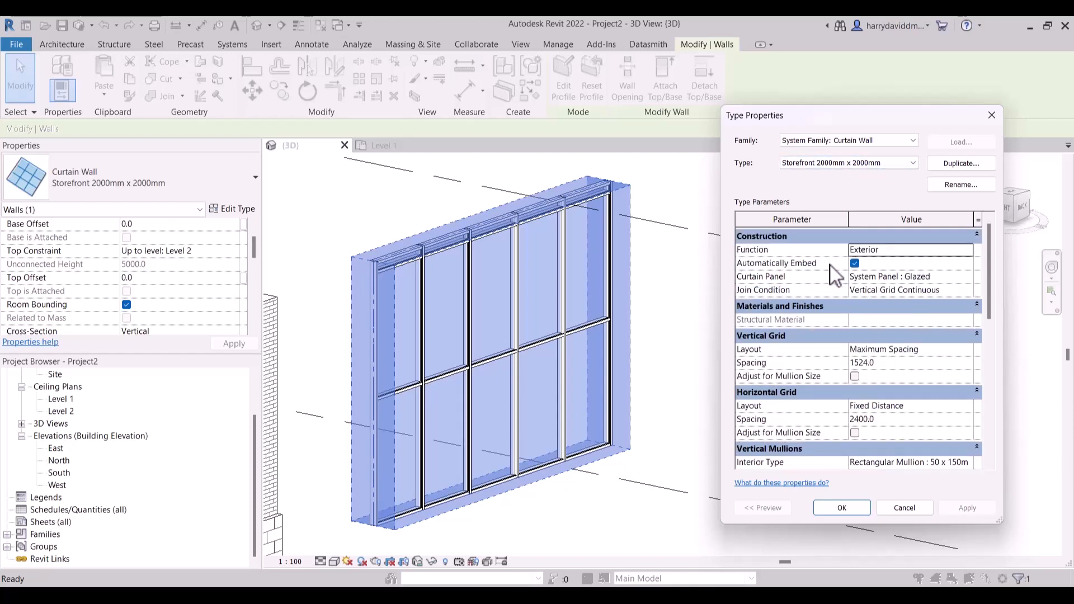
left_click(739, 332)
left_click(738, 334)
scroll(770, 382, "down", 1)
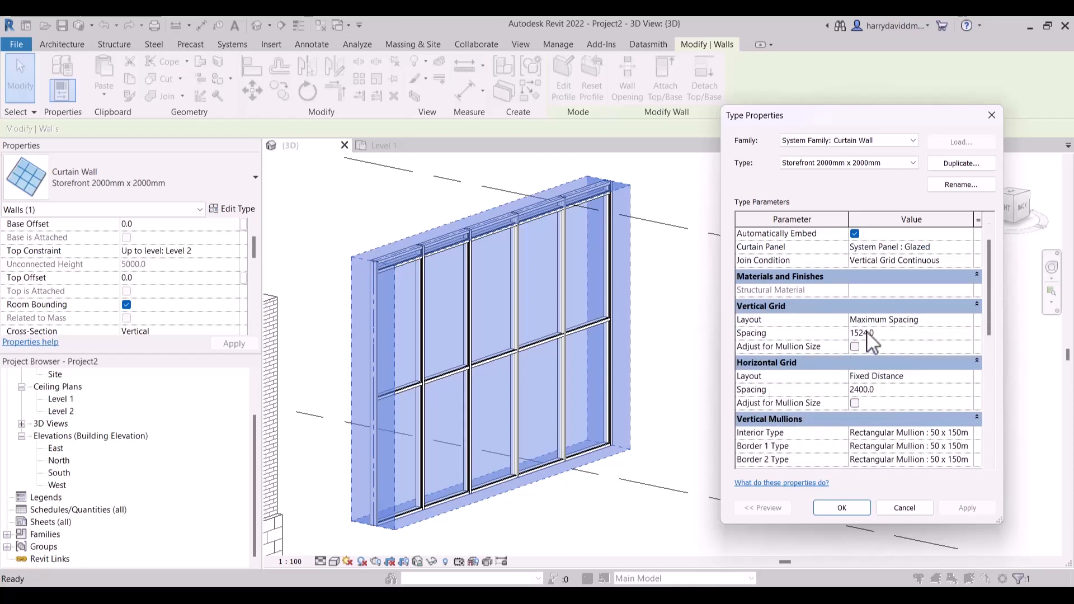
left_click(935, 333)
type("2000")
left_click(962, 506)
left_click(961, 506)
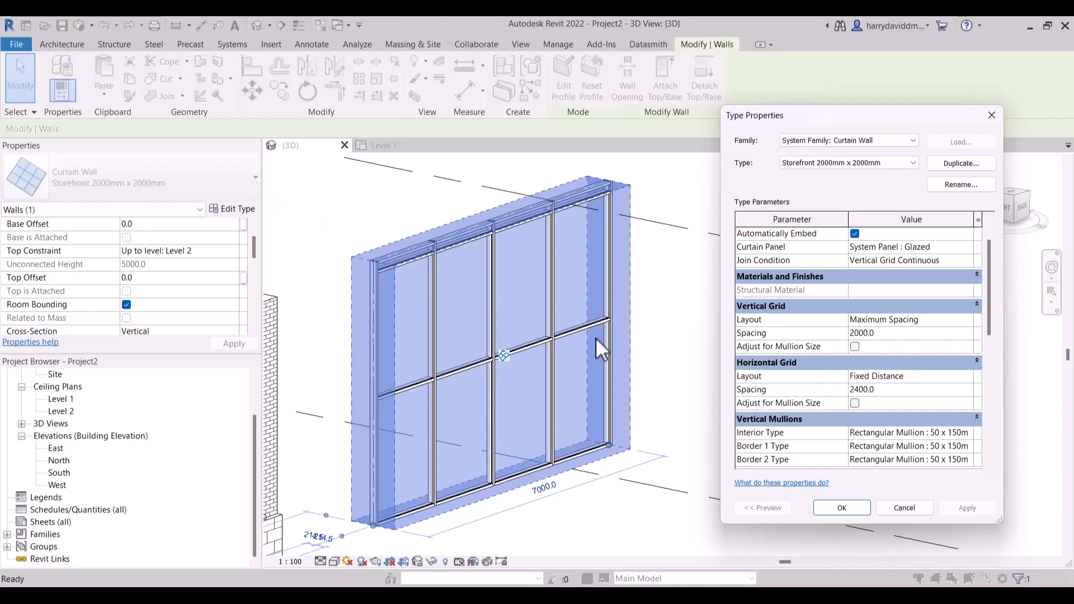
Step: Set the curtain wall type's horizontal grid spacing to 2000 and apply it
left_click(907, 390)
type("2000")
left_click(966, 510)
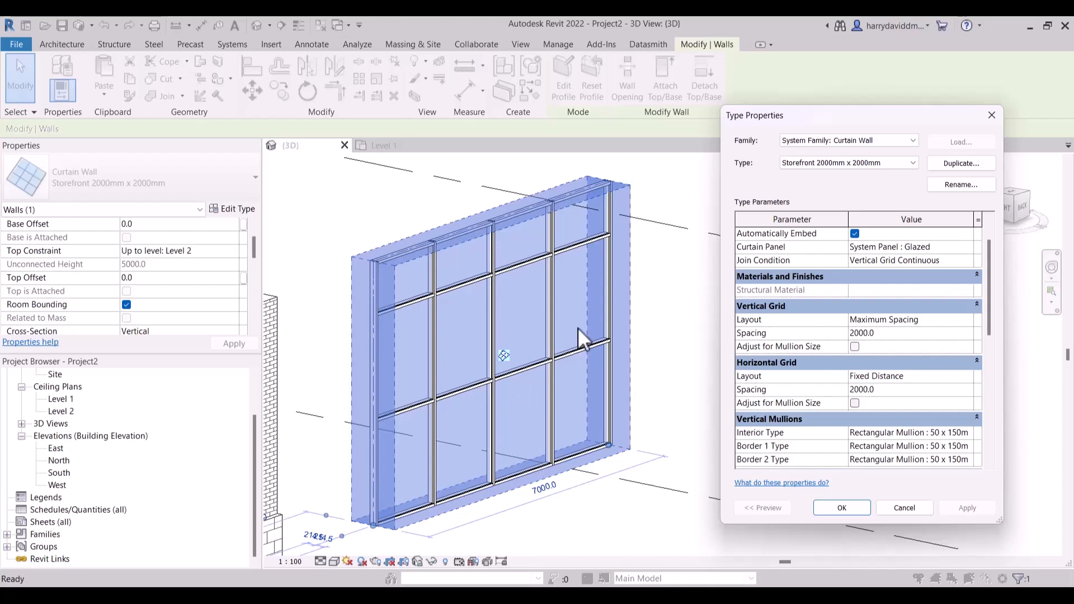
Step: Review the type's mullion parameters, change its curtain panel to Empty System Panel : Empty, accept the properties, and deselect the wall
scroll(850, 336, "down", 4)
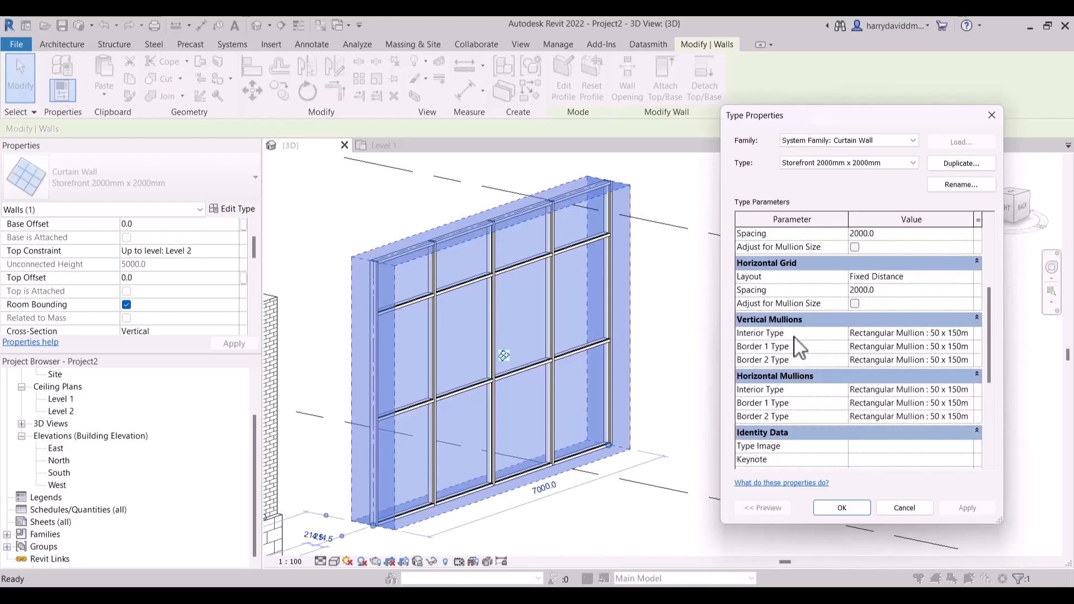
left_click(912, 335)
scroll(819, 400, "down", 3)
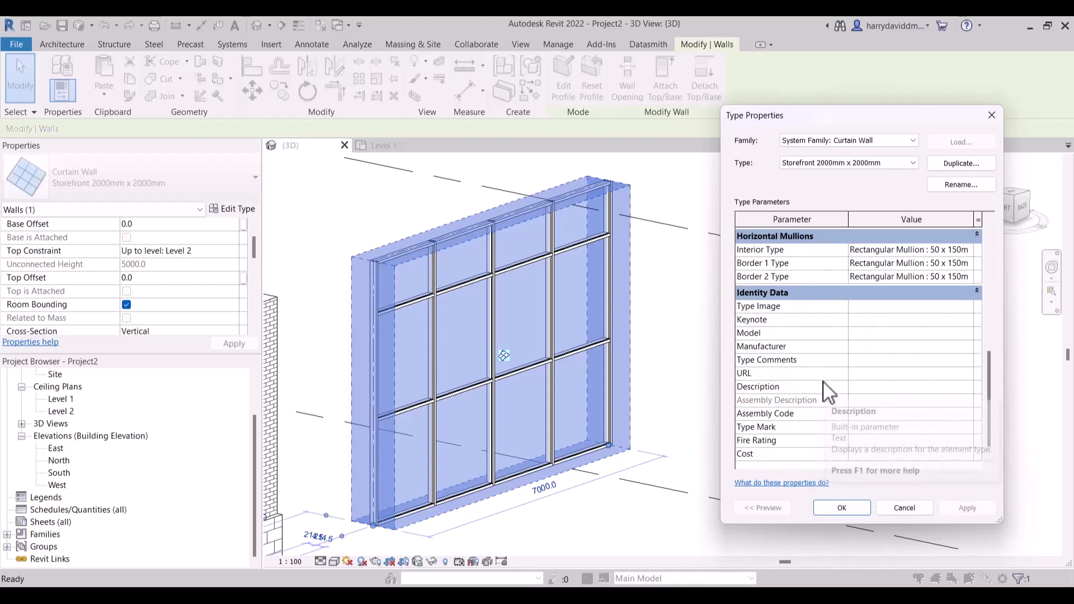
scroll(823, 386, "up", 7)
scroll(836, 354, "up", 2)
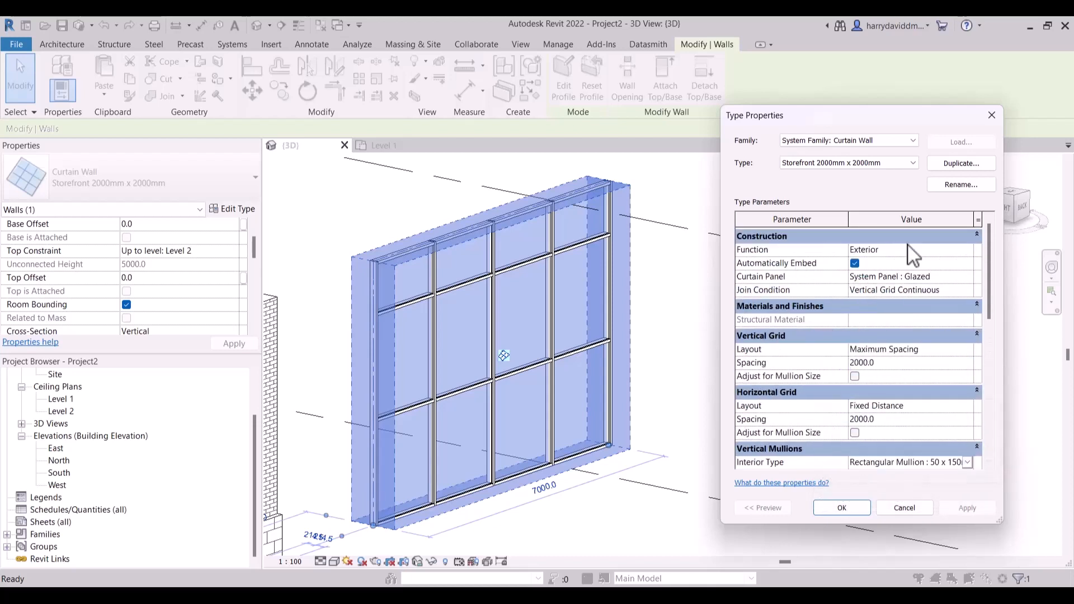
left_click(867, 278)
left_click(968, 277)
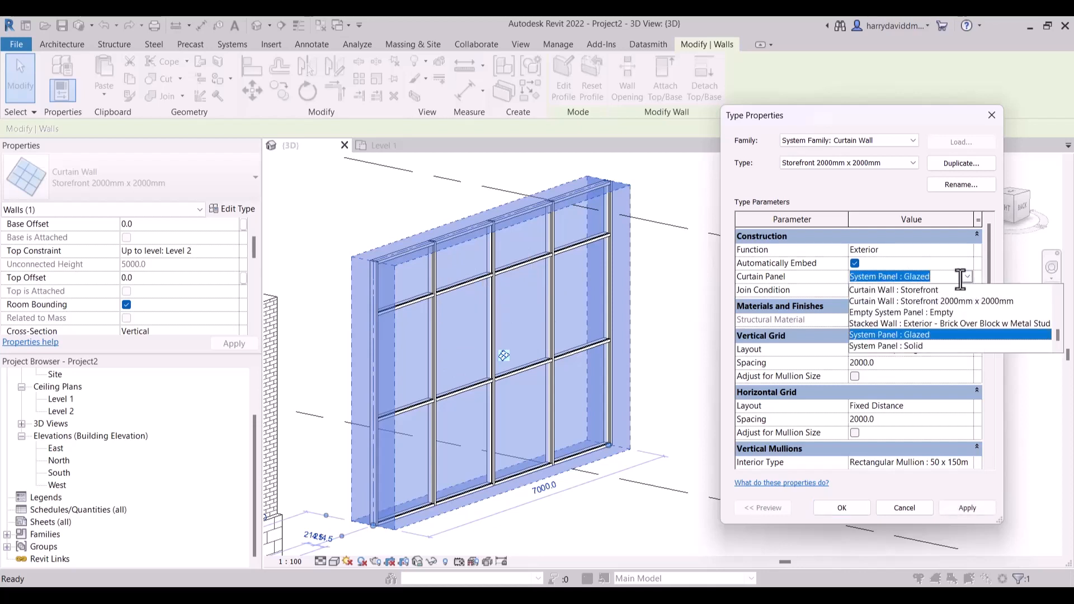
left_click(932, 314)
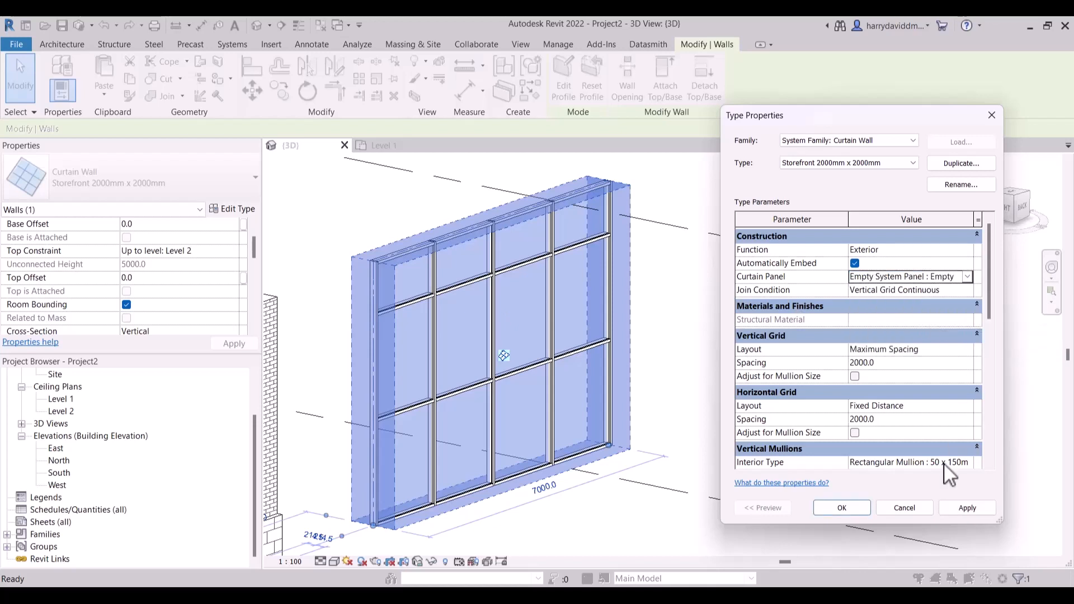
left_click(977, 507)
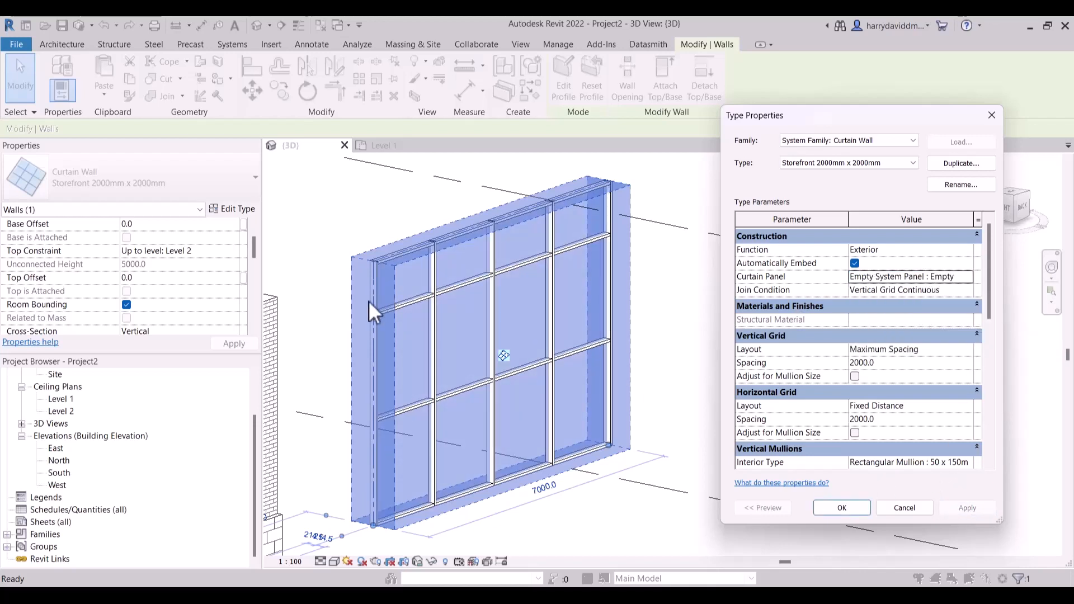
left_click(857, 508)
left_click(724, 304)
Step: Change the Storefront 2000mm x 2000mm curtain wall type's curtain panel to System Panel : Solid, accept the properties, and deselect the wall
scroll(535, 300, "up", 4)
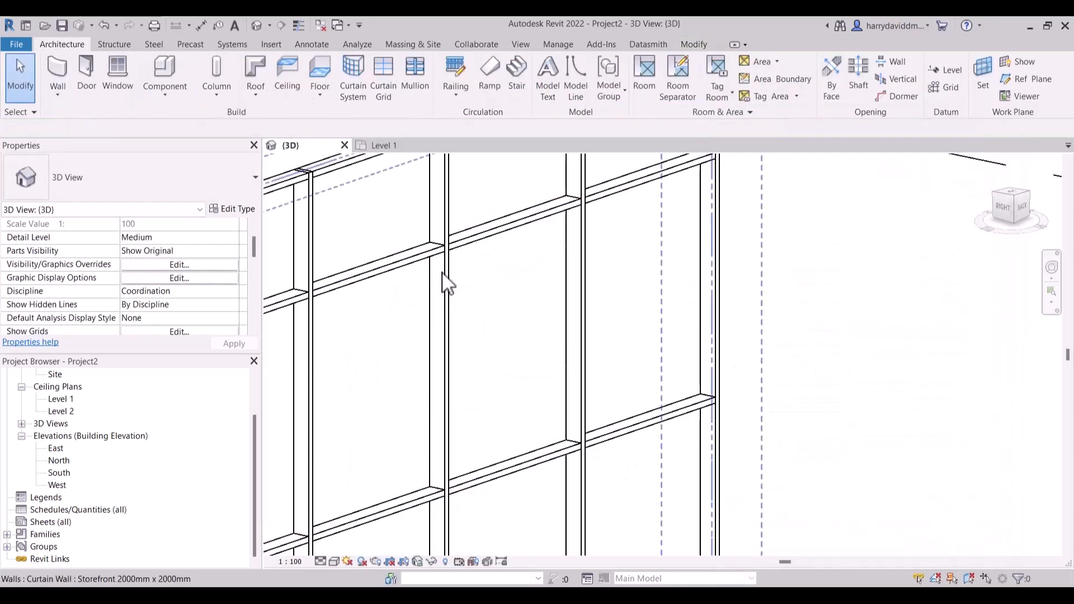
scroll(574, 274, "down", 3)
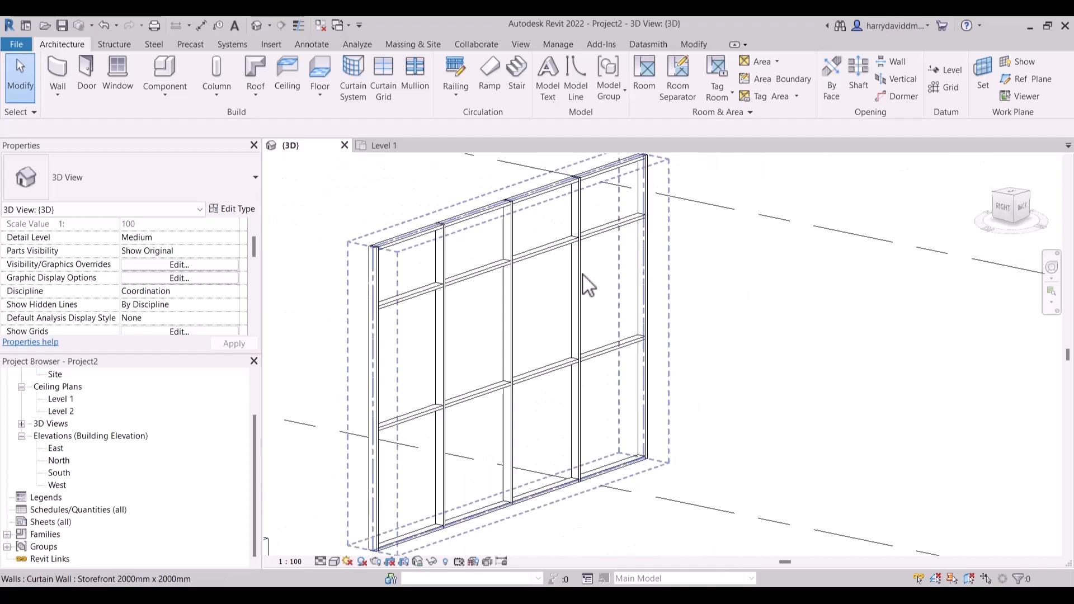
middle_click_drag(676, 255, 595, 239)
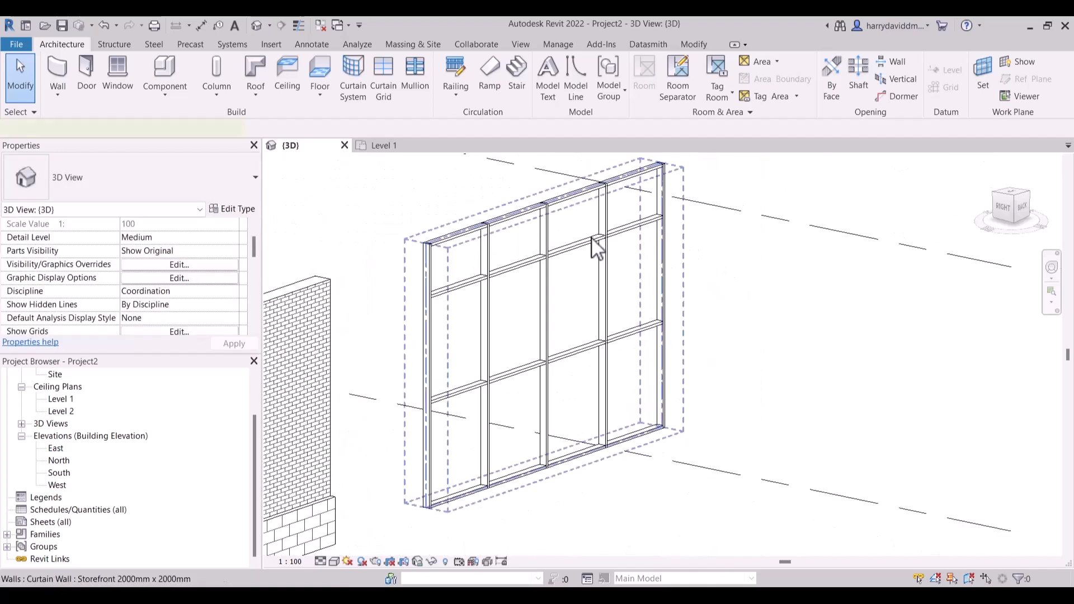
left_click(595, 240)
left_click(233, 210)
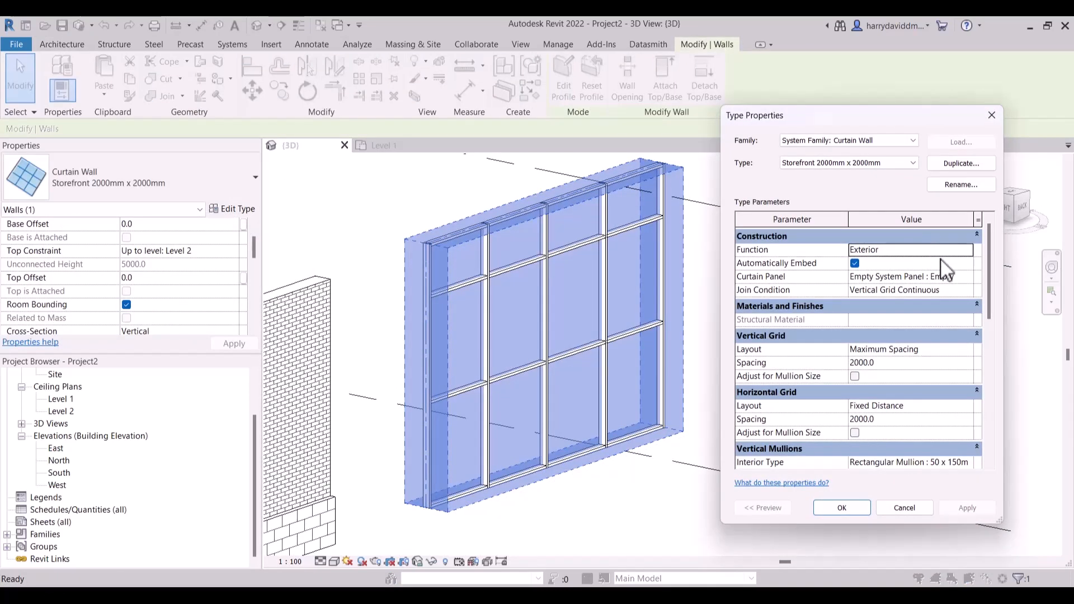
left_click(958, 277)
left_click(968, 276)
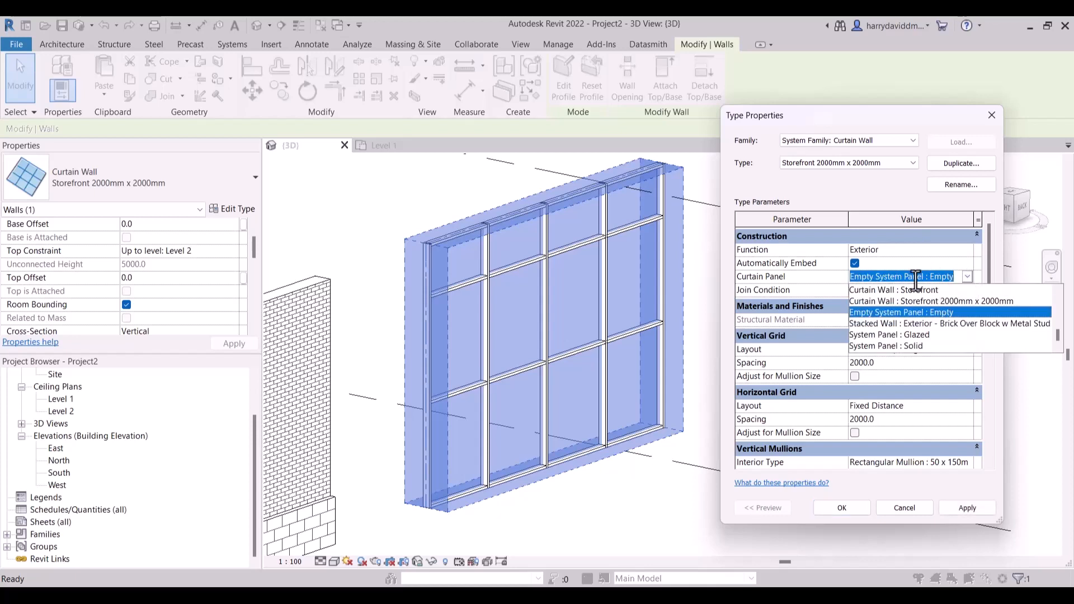
left_click(917, 346)
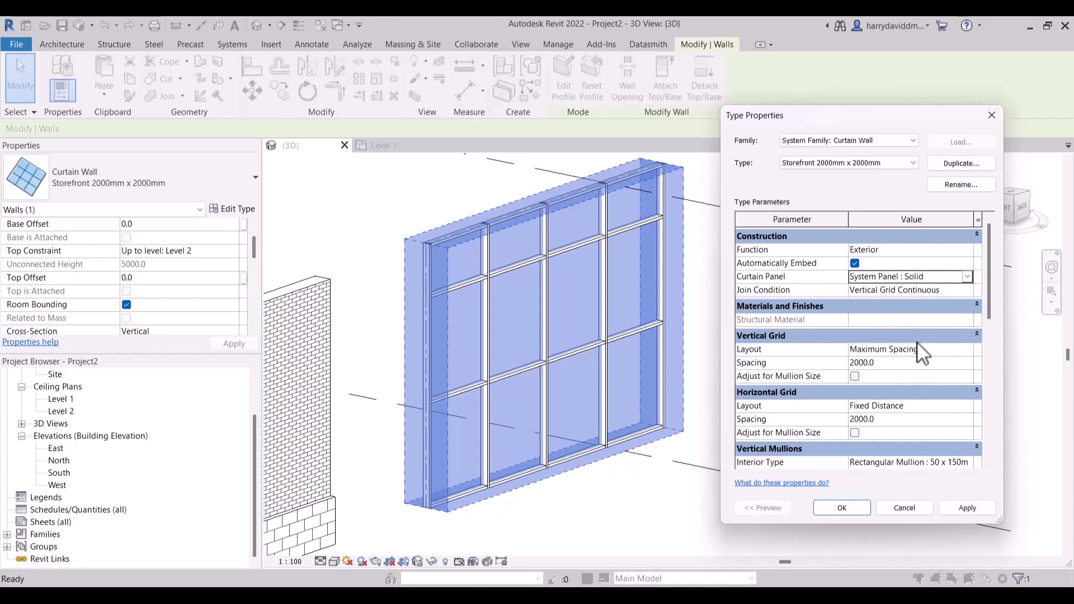
left_click(955, 510)
left_click(843, 507)
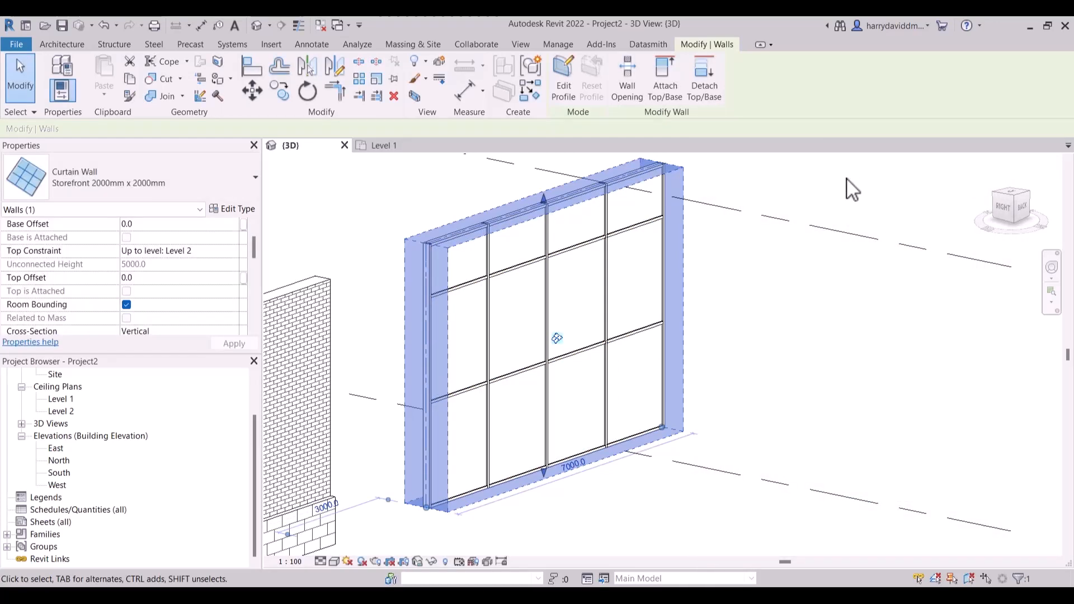
left_click(784, 210)
Step: Inspect the curtain wall's solid panels up close, and undo the panel change
scroll(439, 304, "up", 5)
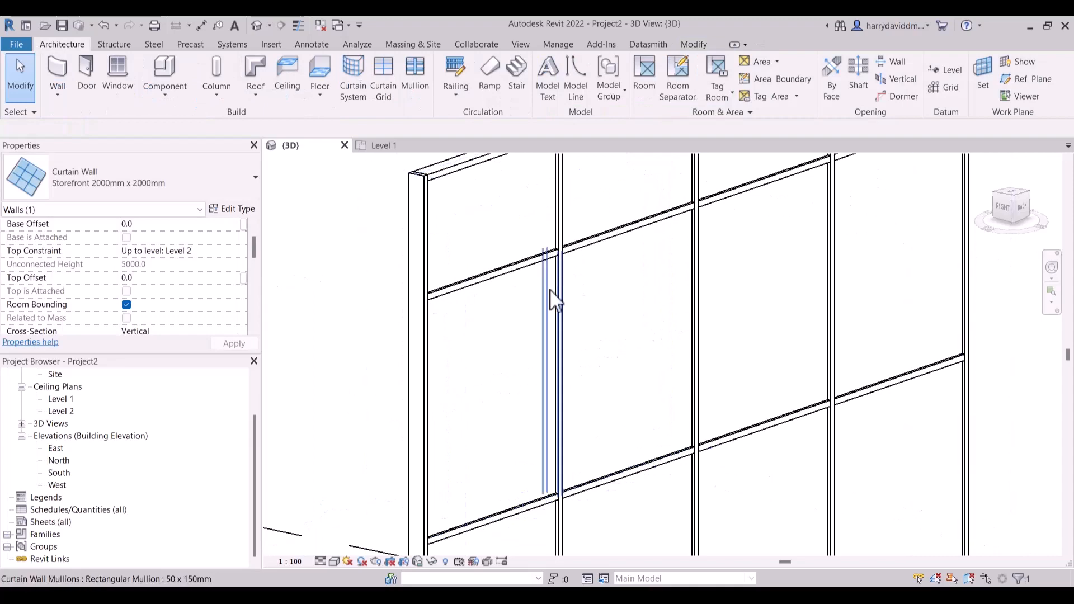
scroll(552, 300, "down", 5)
key("Escape")
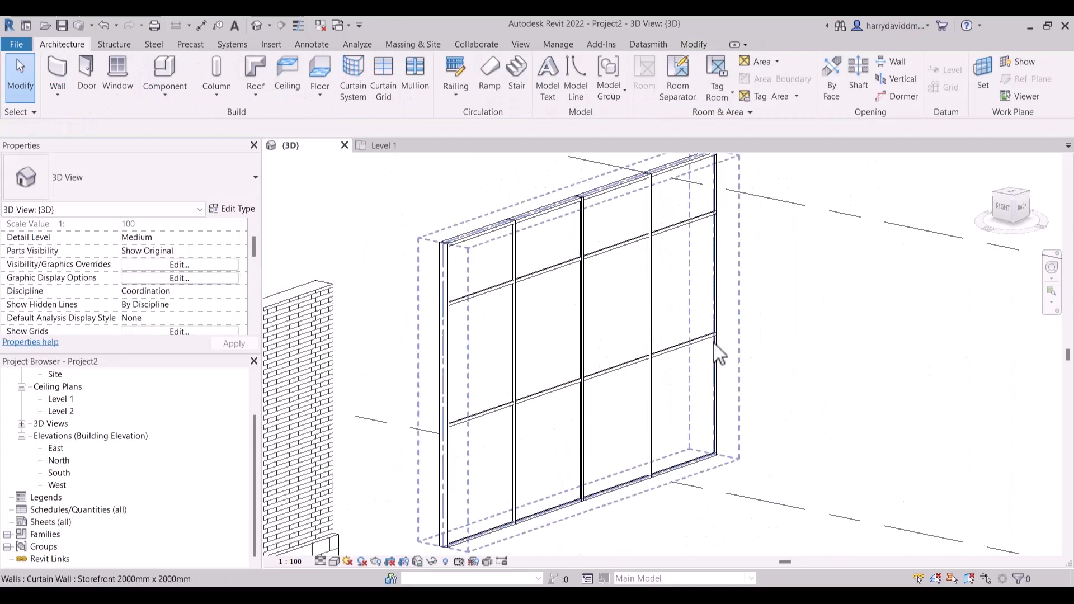
scroll(798, 303, "down", 3)
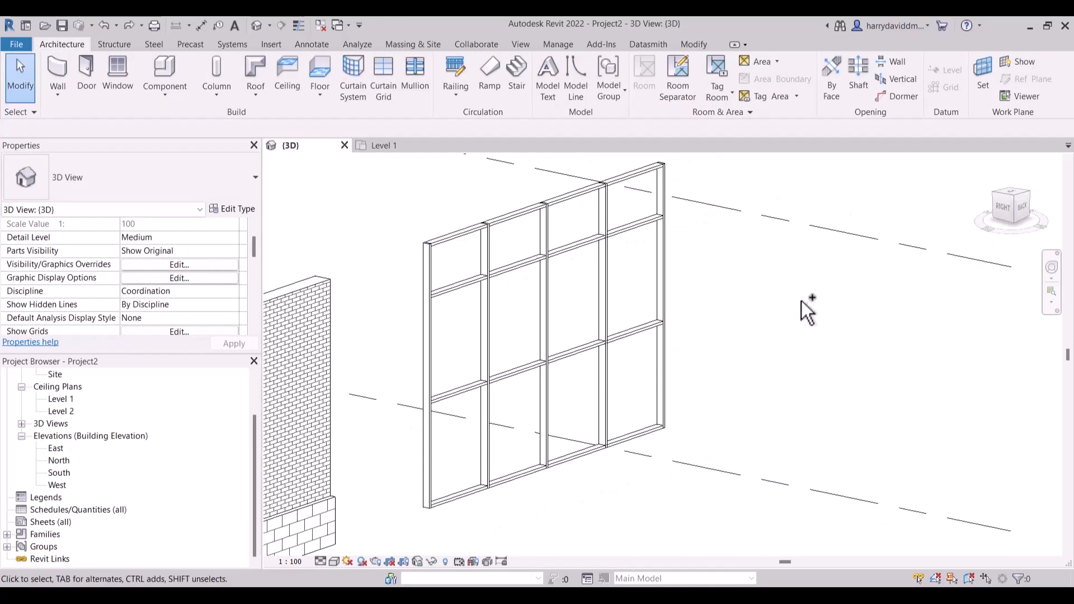
Step: Compare the row of walls in 3D, selecting the plain generic wall and the rendered brick-on-block wall to check their types
scroll(804, 302, "down", 4)
middle_click_drag(772, 335, 899, 291)
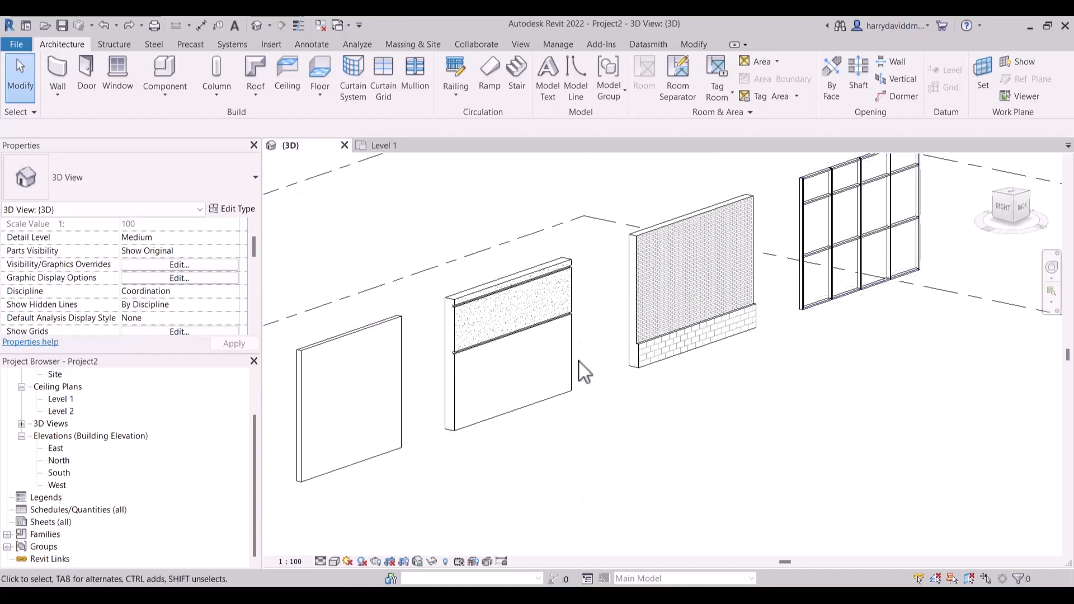
scroll(569, 444, "up", 3)
scroll(453, 451, "up", 2)
middle_click_drag(533, 424, 633, 432)
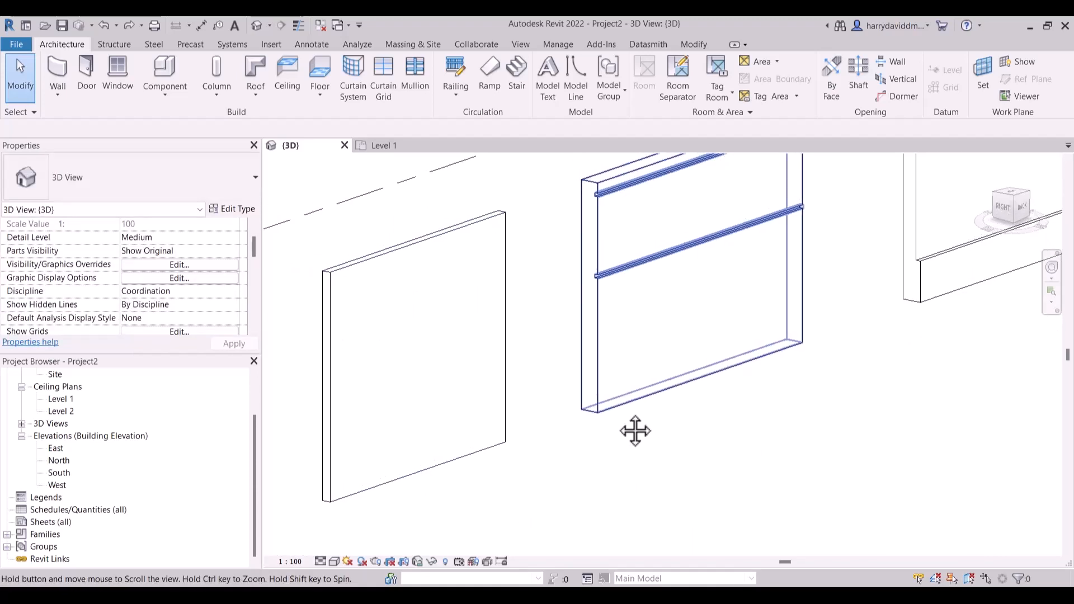
left_click(512, 420)
scroll(511, 411, "down", 2)
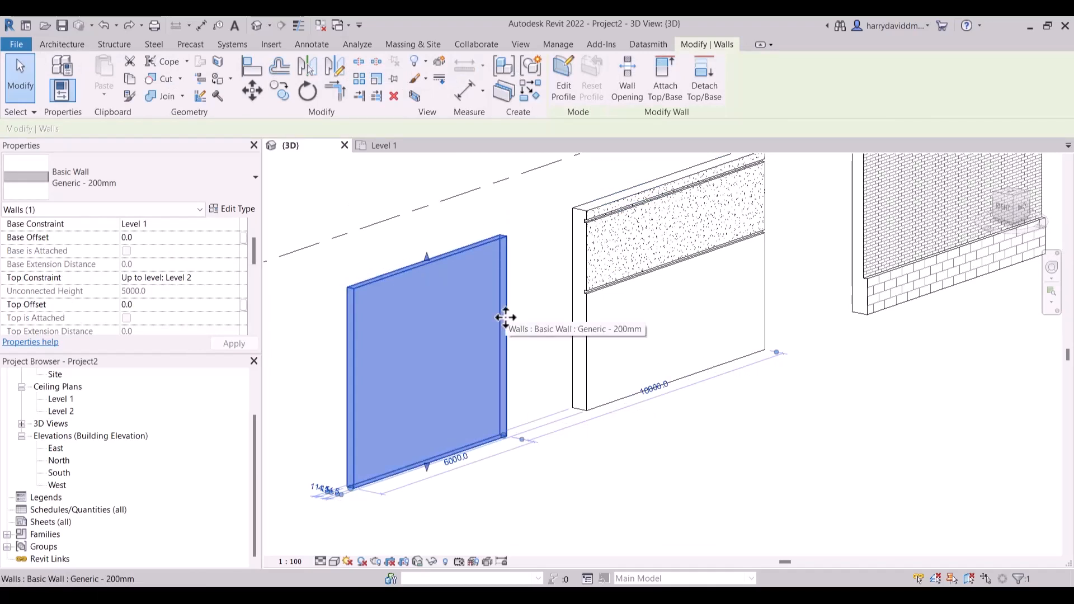
left_click(646, 200)
left_click(800, 235)
Step: Examine the recessed reveals and render finish on the Exterior - Render on Brick on Block wall
scroll(615, 264, "up", 6)
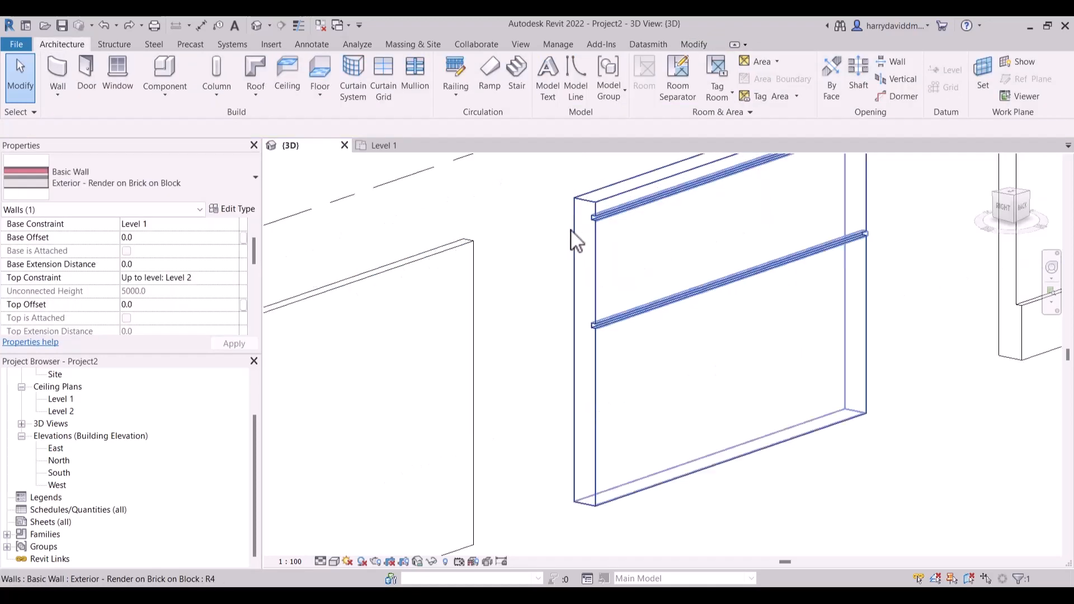
middle_click_drag(526, 333, 441, 393)
scroll(528, 304, "up", 1)
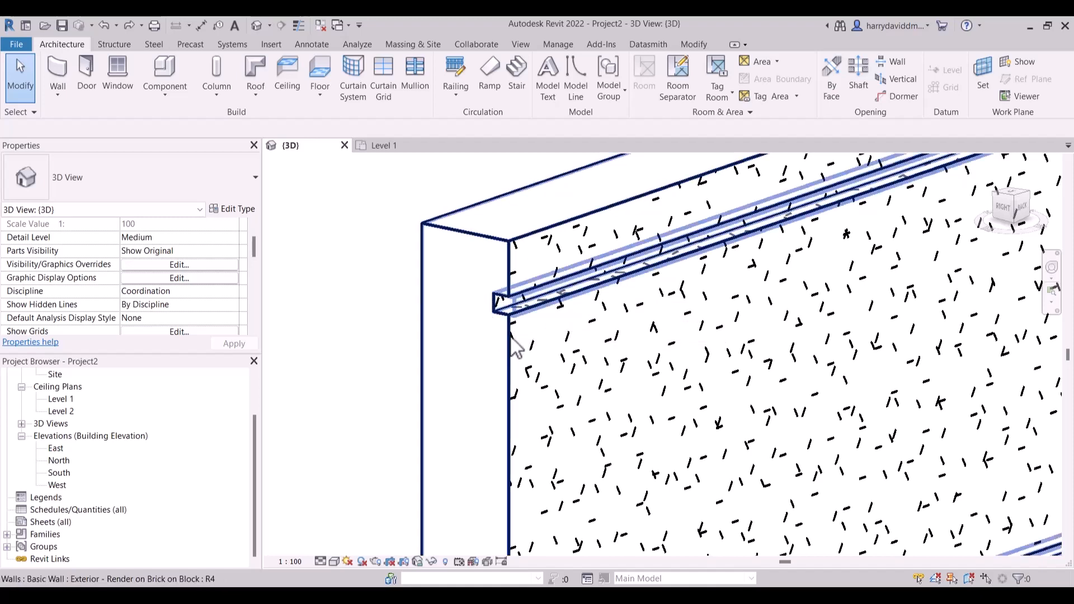
scroll(562, 353, "down", 2)
middle_click_drag(604, 417, 599, 258)
scroll(510, 368, "down", 5)
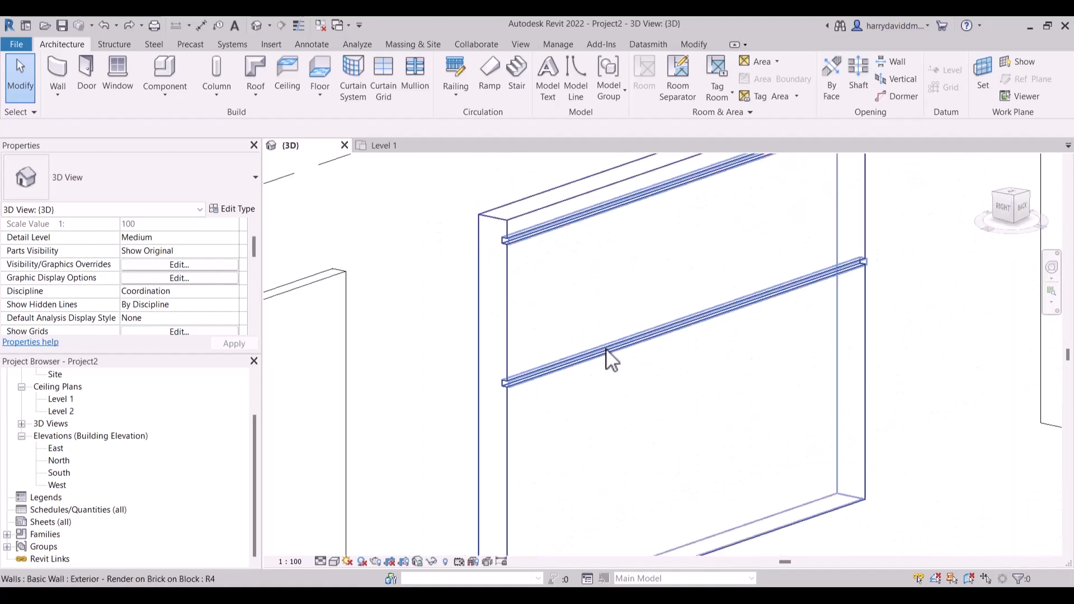
middle_click_drag(636, 393, 659, 283)
scroll(599, 334, "down", 1)
scroll(613, 345, "down", 1)
middle_click_drag(618, 351, 541, 409)
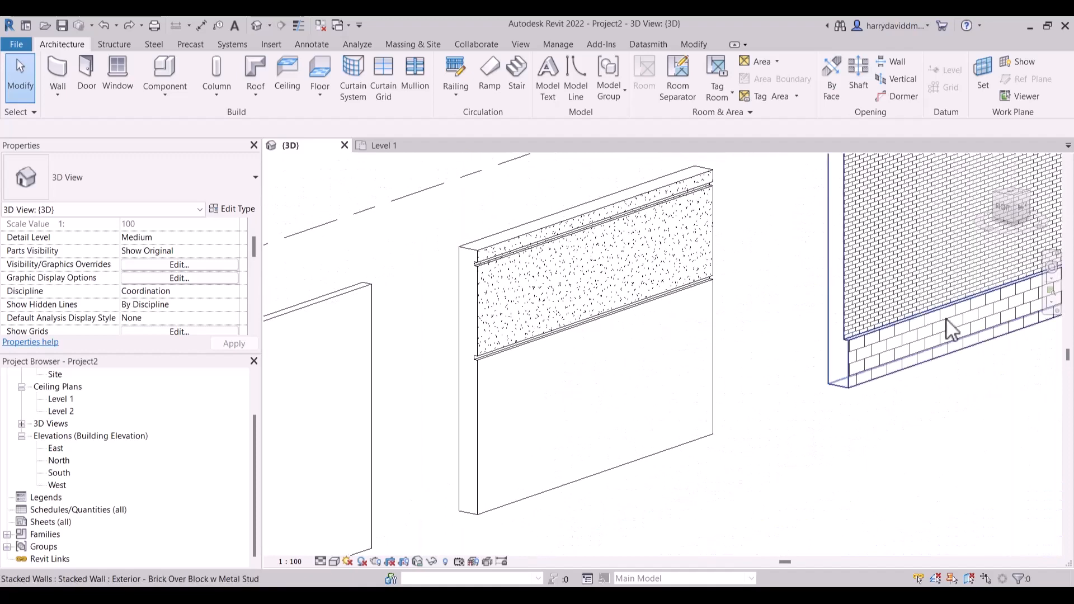
Step: Examine the junction between the brick and block portions at the base of the stacked wall
scroll(945, 318, "up", 2)
middle_click_drag(946, 325, 941, 346)
scroll(804, 370, "up", 3)
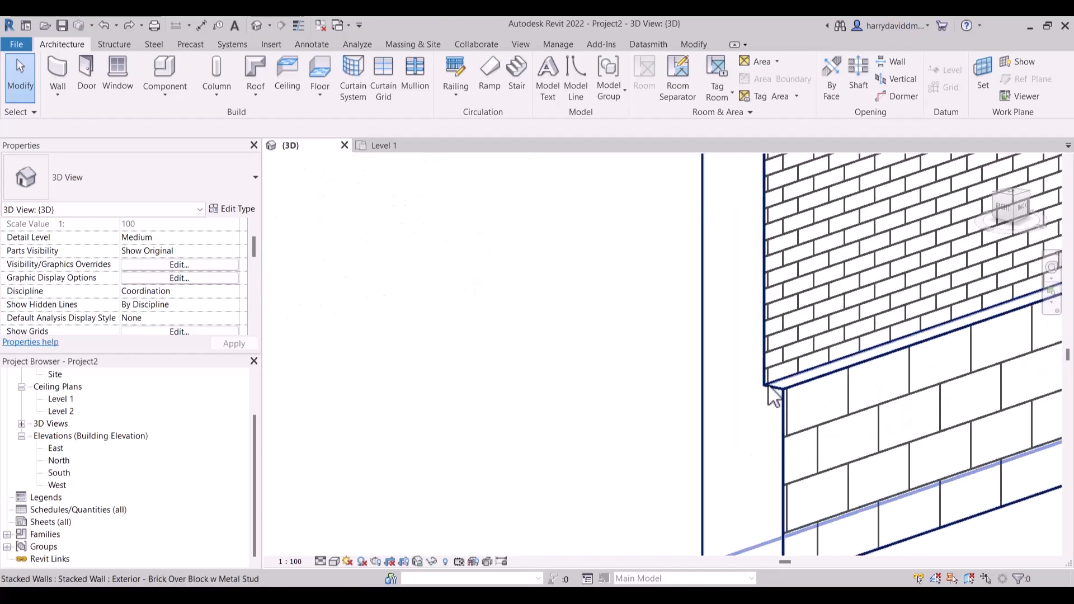
scroll(795, 297, "up", 1)
scroll(792, 314, "down", 1)
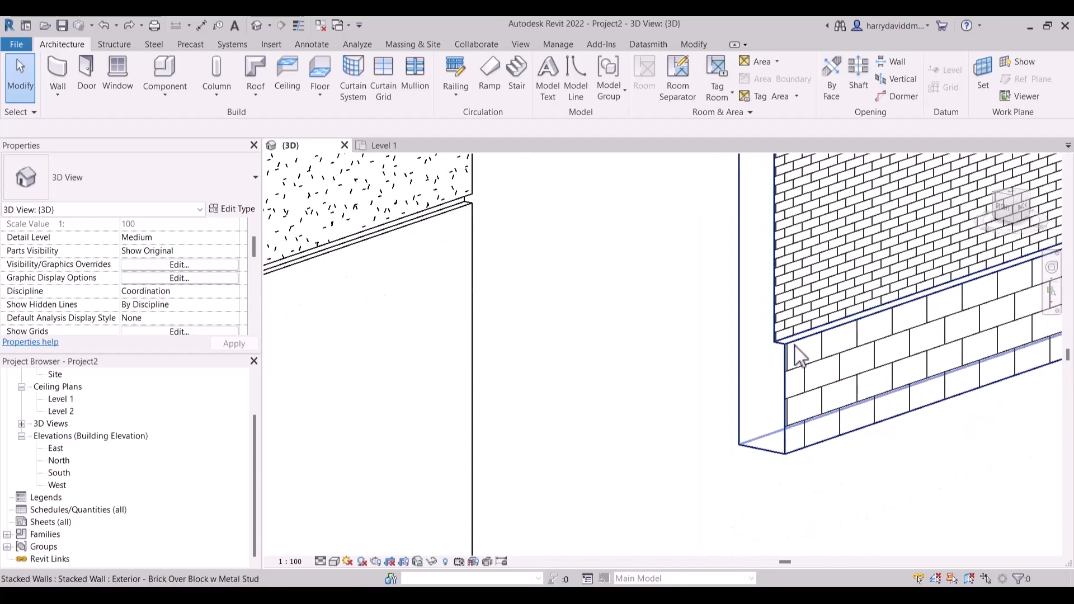
scroll(693, 311, "down", 5)
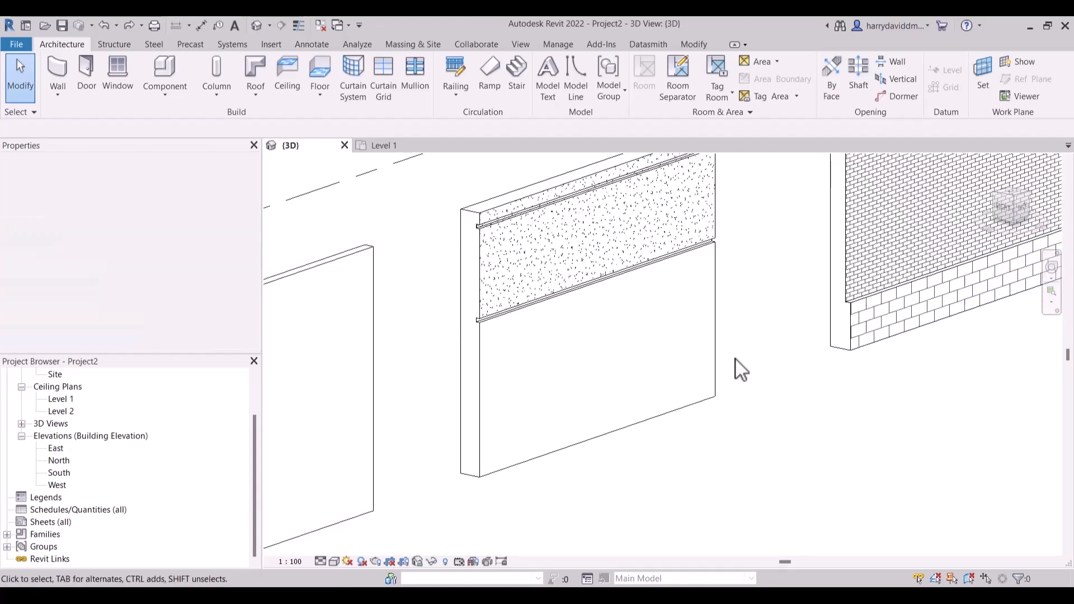
middle_click_drag(578, 321, 555, 329)
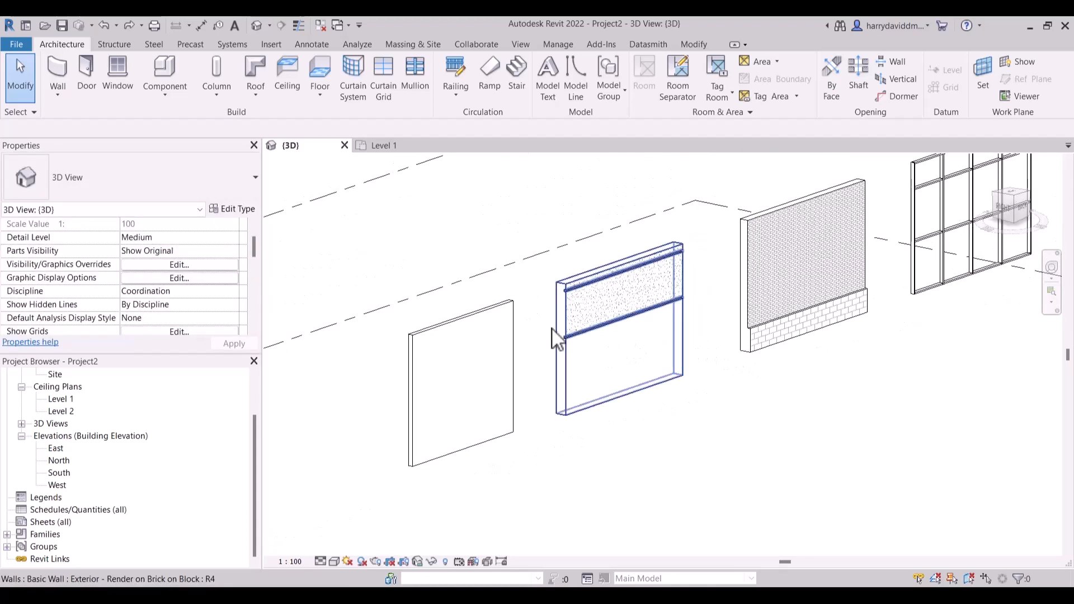
Step: Review the type properties of the Generic - 200mm basic wall and close them without changes
left_click(516, 318)
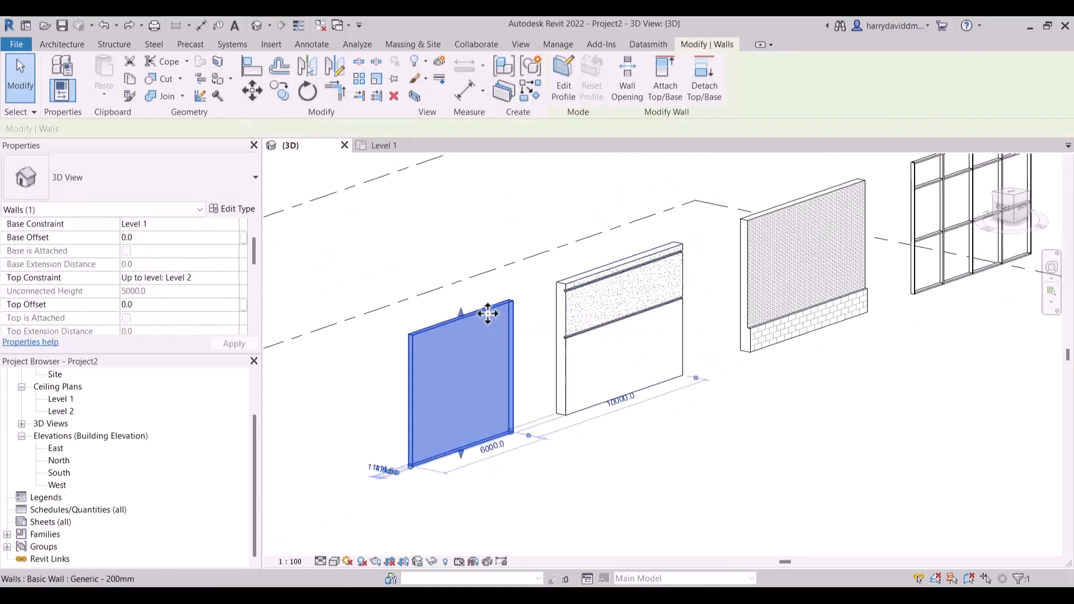
left_click(230, 210)
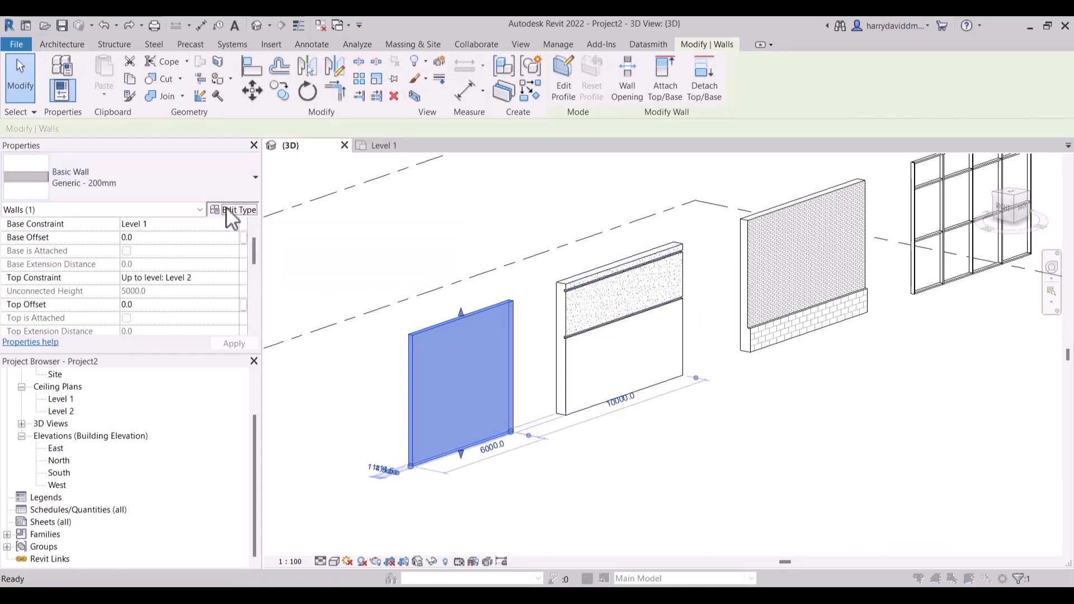
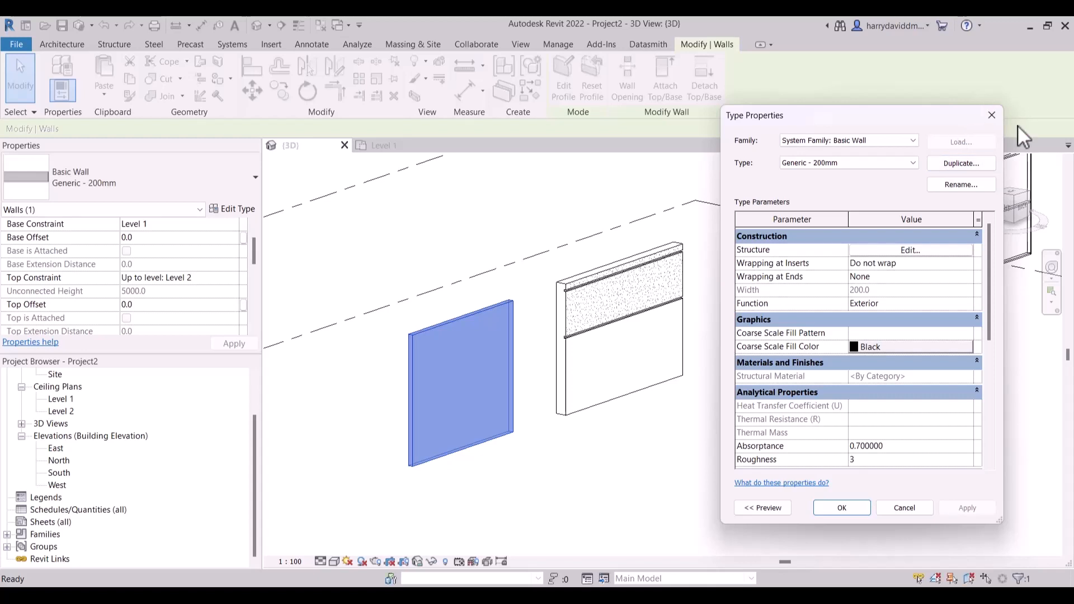
left_click(992, 116)
Step: Copy the Generic - 200mm wall to a spot in front of the rendered brick-on-block wall
middle_click_drag(613, 288, 595, 205)
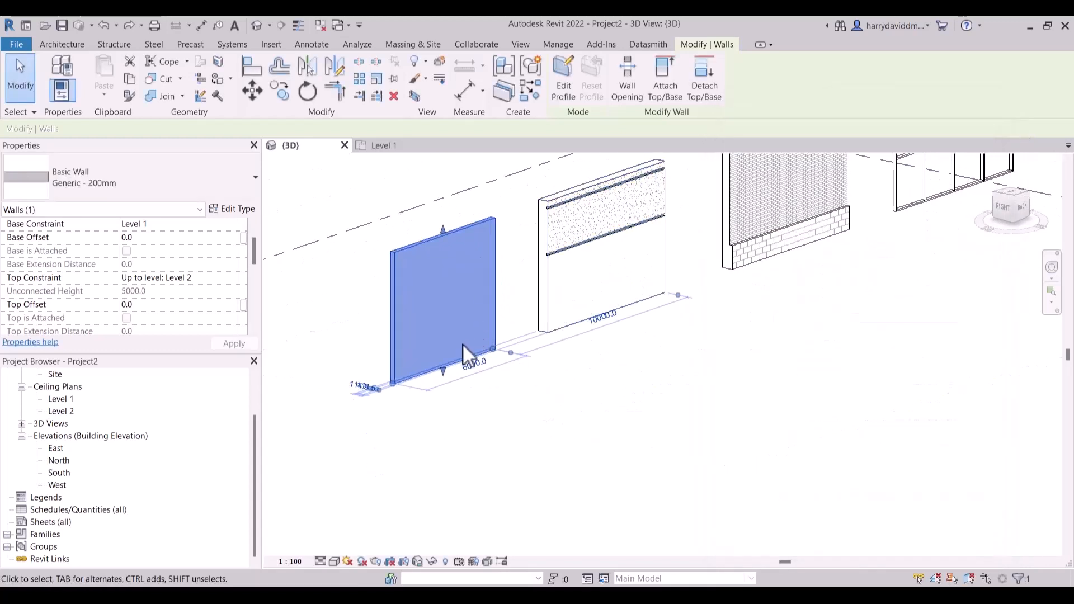
left_click(451, 368)
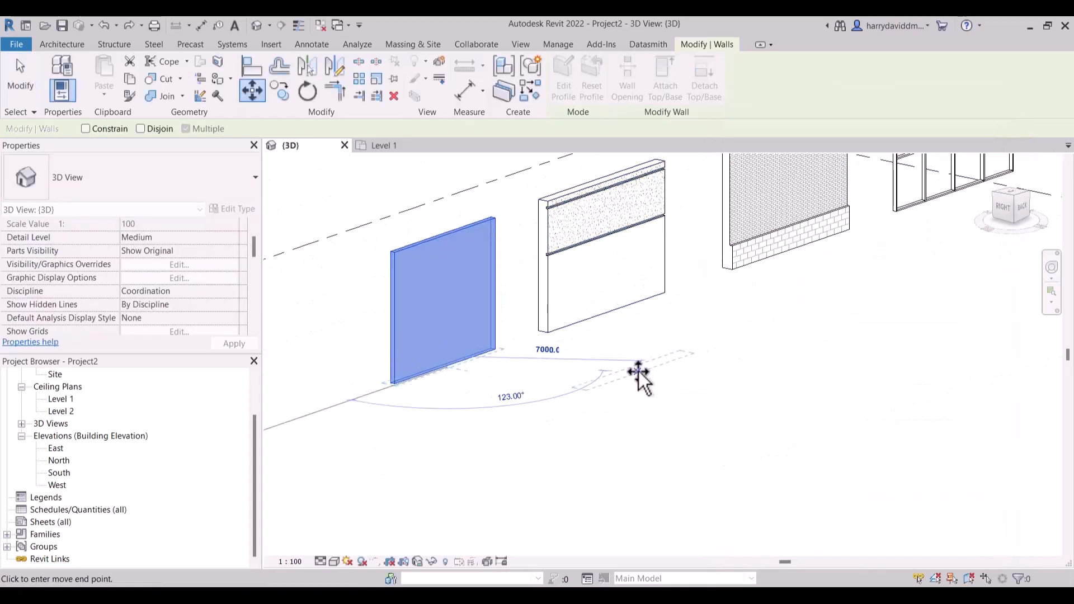
key("Escape")
key("c")
key("o")
left_click(446, 361)
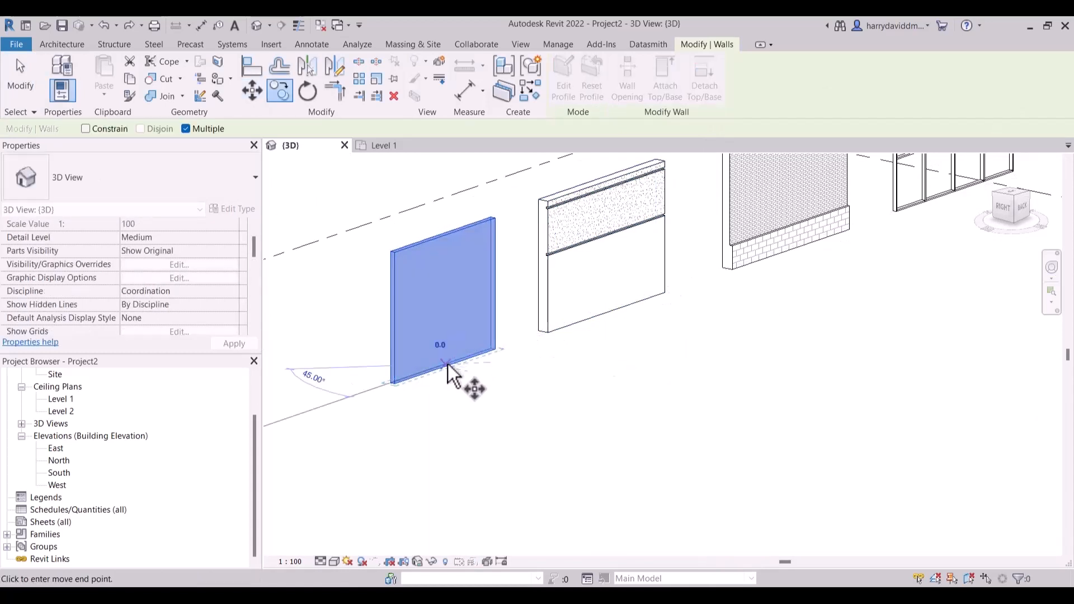
left_click(669, 369)
key("Escape")
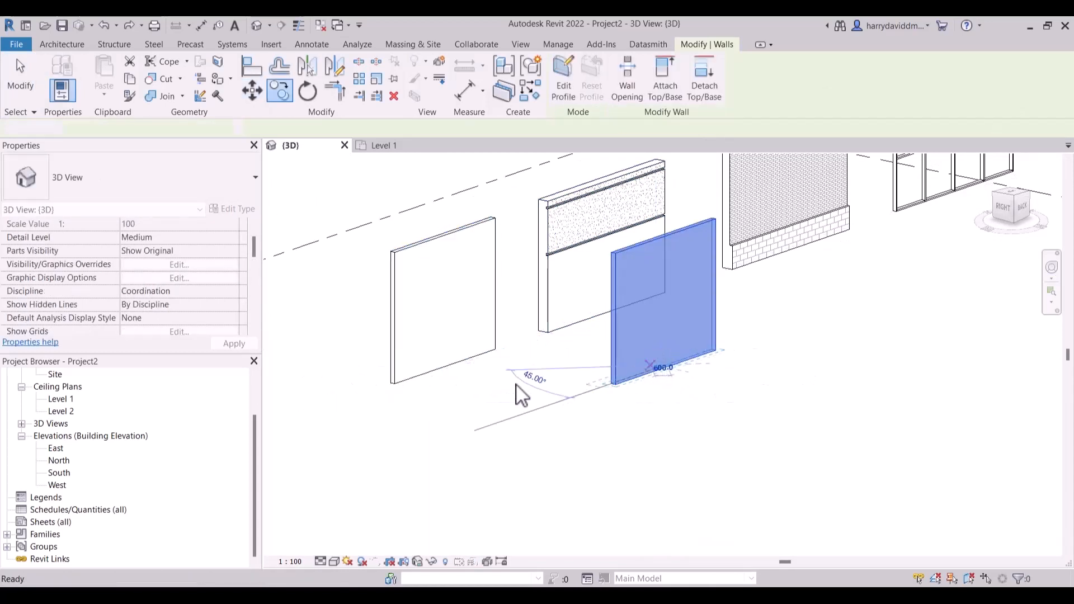
key("Escape")
Step: Duplicate the type of the original standalone Generic - 200mm wall as a new basic wall type named Wall Layers
scroll(523, 380, "up", 2)
middle_click_drag(526, 429, 532, 479)
left_click(463, 319)
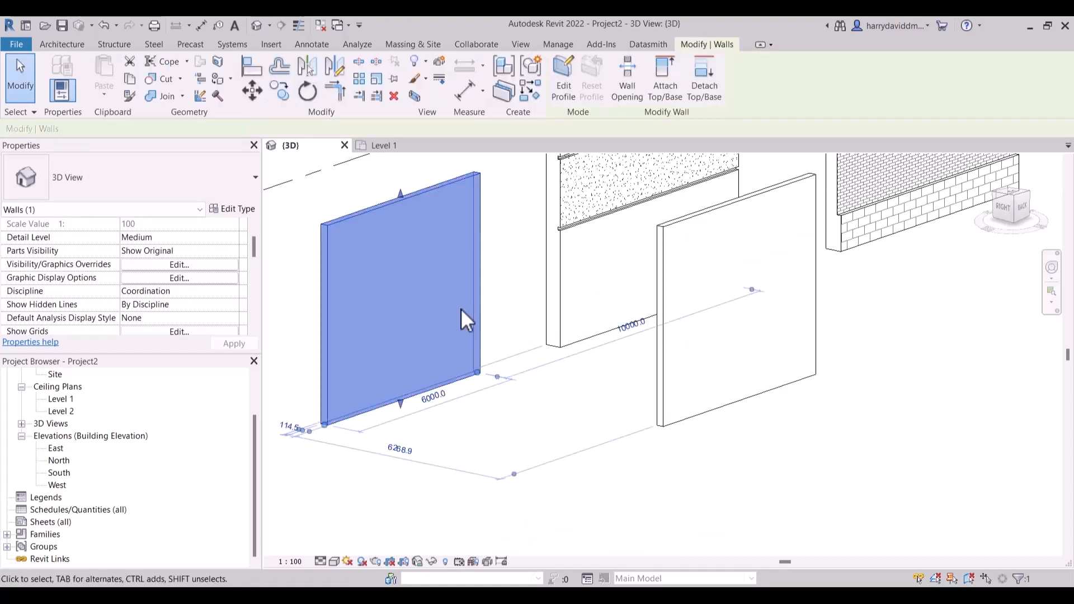
scroll(558, 360, "down", 1)
middle_click_drag(556, 381, 487, 391)
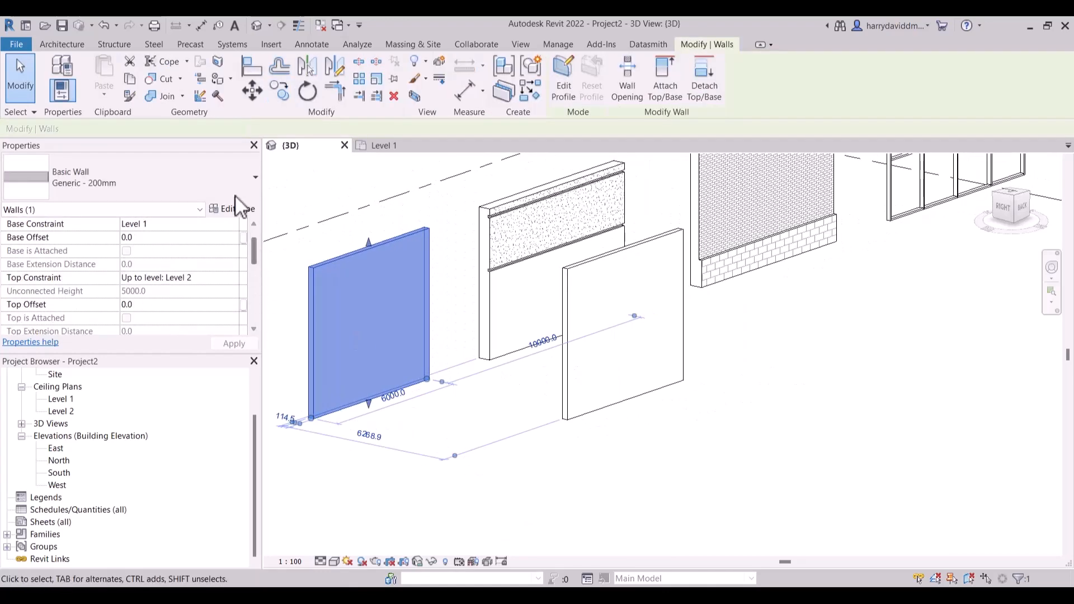
left_click(232, 211)
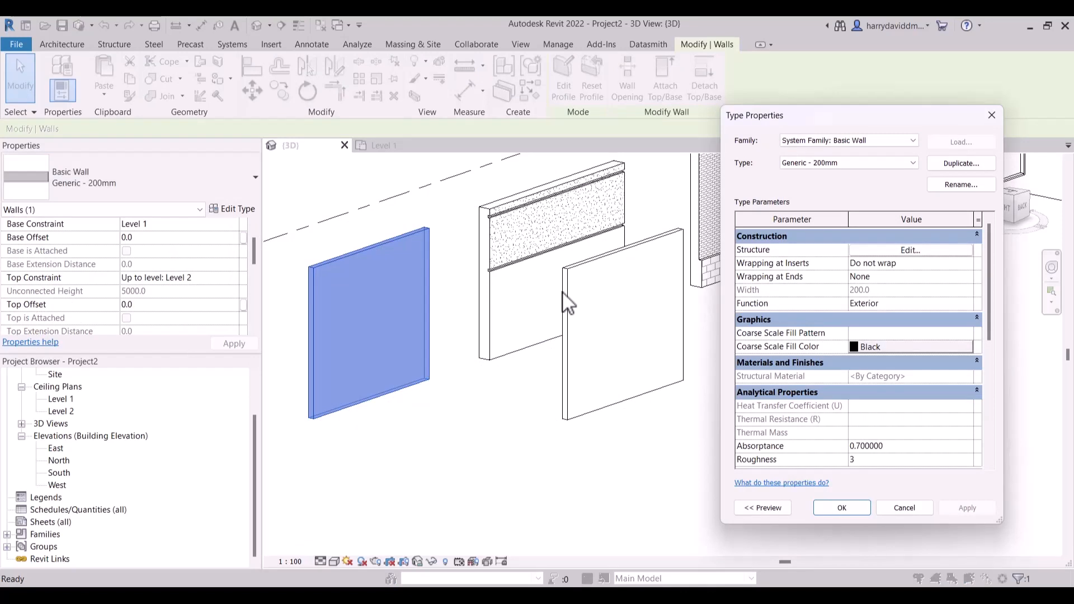
left_click(979, 163)
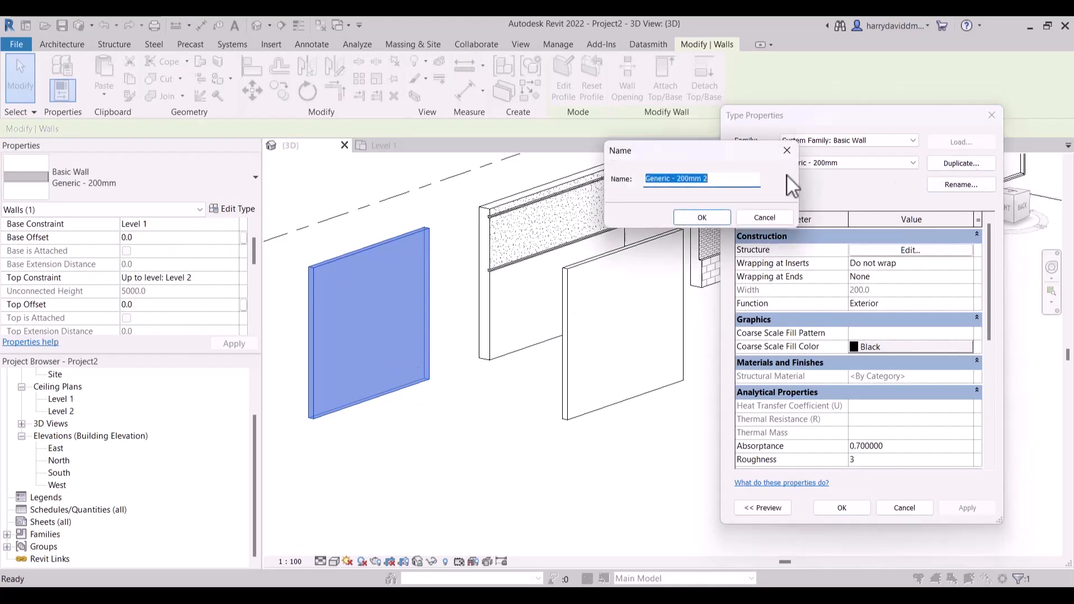
left_click(733, 181)
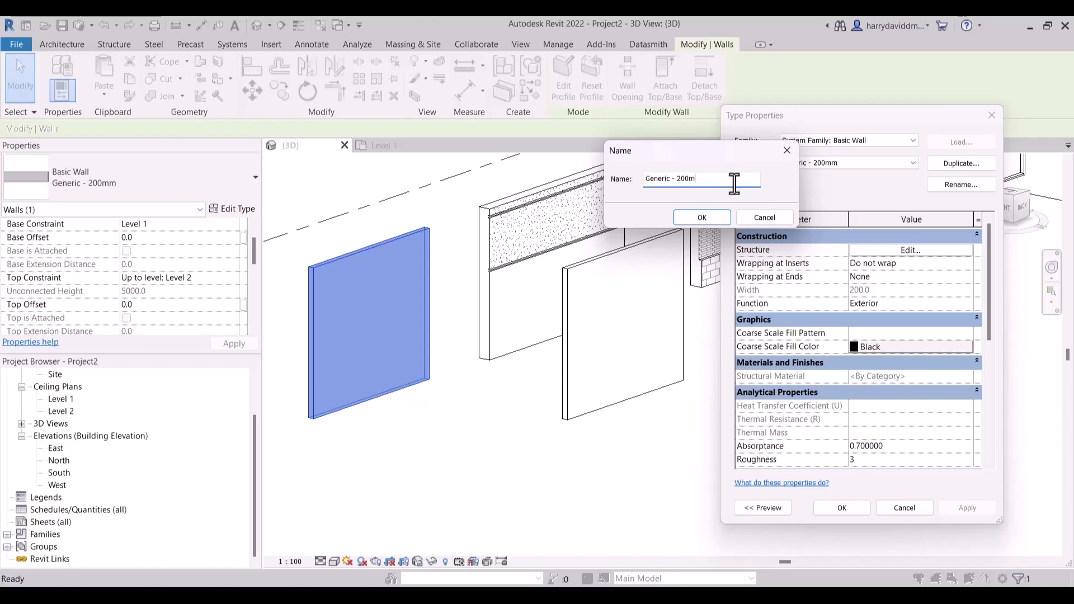
key("BackSpace")
key("BackSpace")
key("BackSpace")
key("BackSpace")
key("BackSpace")
key("BackSpace")
key("BackSpace")
key("BackSpace")
key("BackSpace")
key("BackSpace")
key("BackSpace")
key("BackSpace")
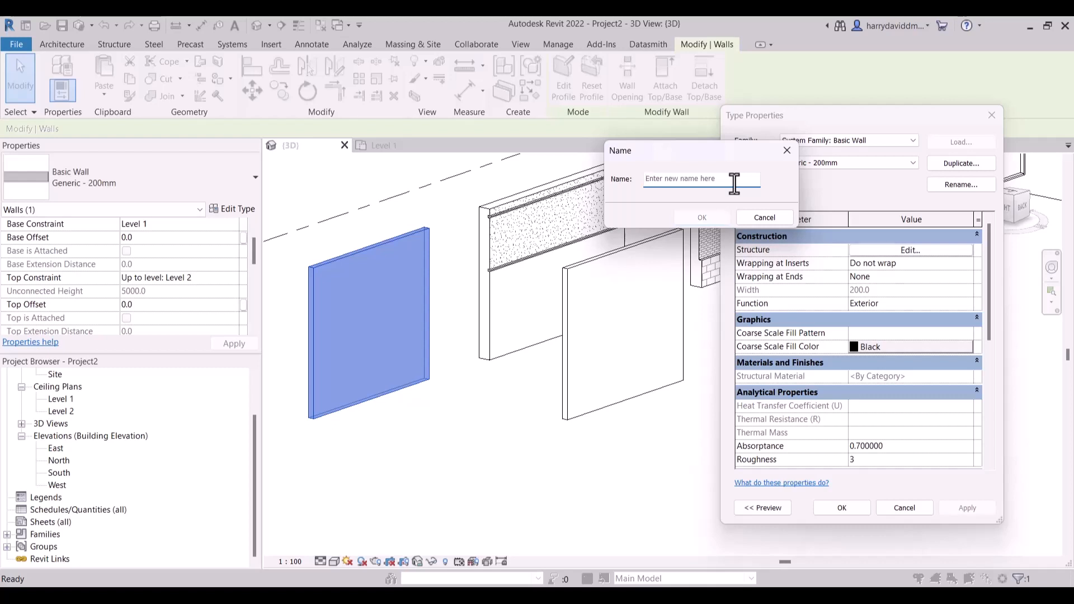
type("wal")
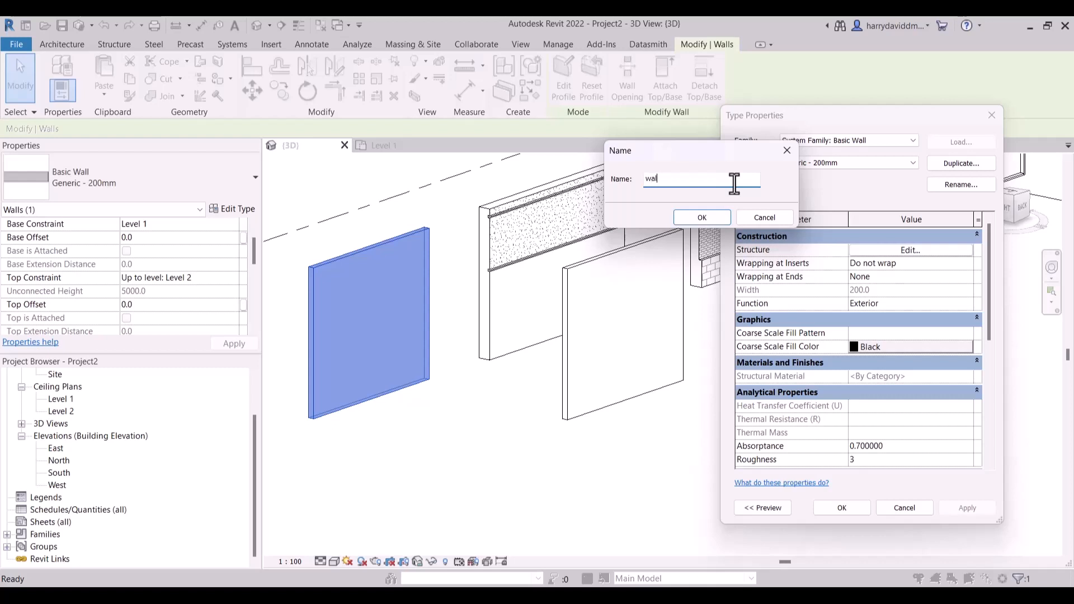
key("BackSpace")
key("BackSpace")
key("BackSpace")
type("Wall Layer")
left_click(707, 221)
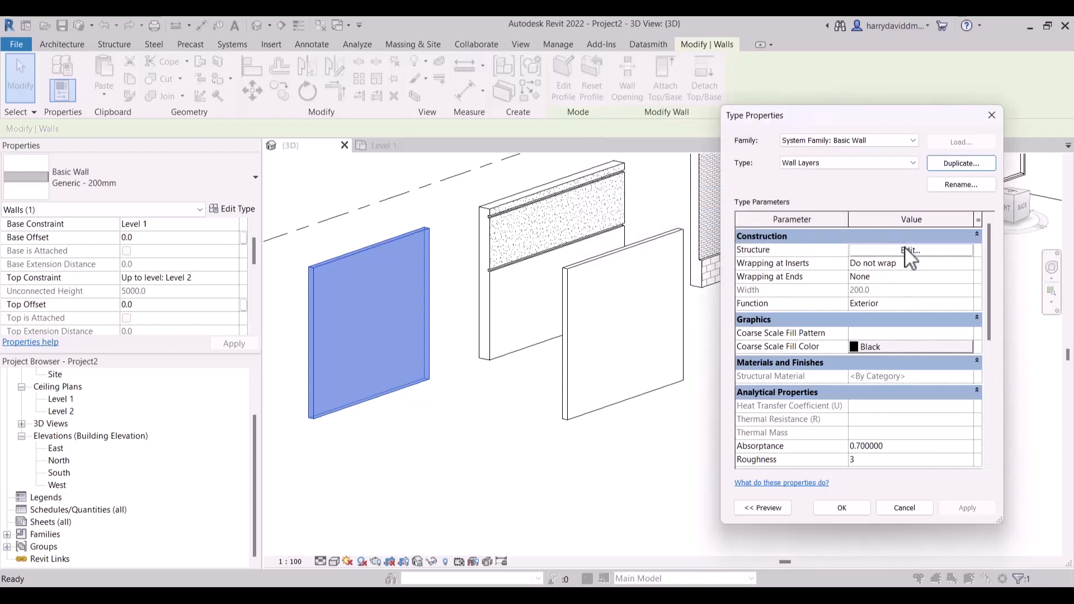
Step: Rename the duplicated wall type as Wall Layers - 200mm
left_click(954, 184)
left_click(890, 321)
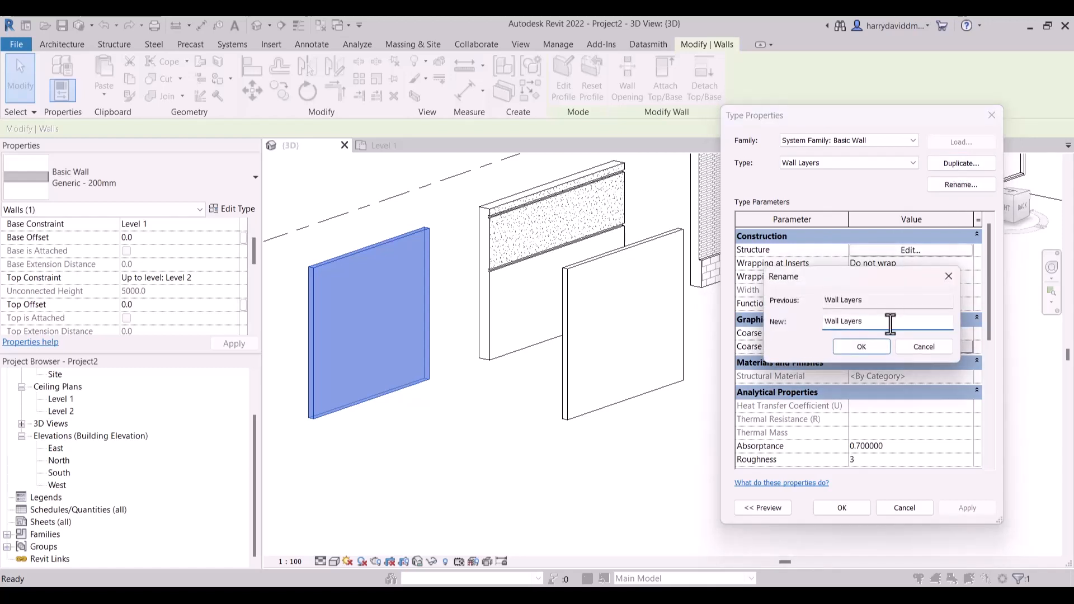
type("- 30")
key("BackSpace")
key("BackSpace")
left_click(861, 347)
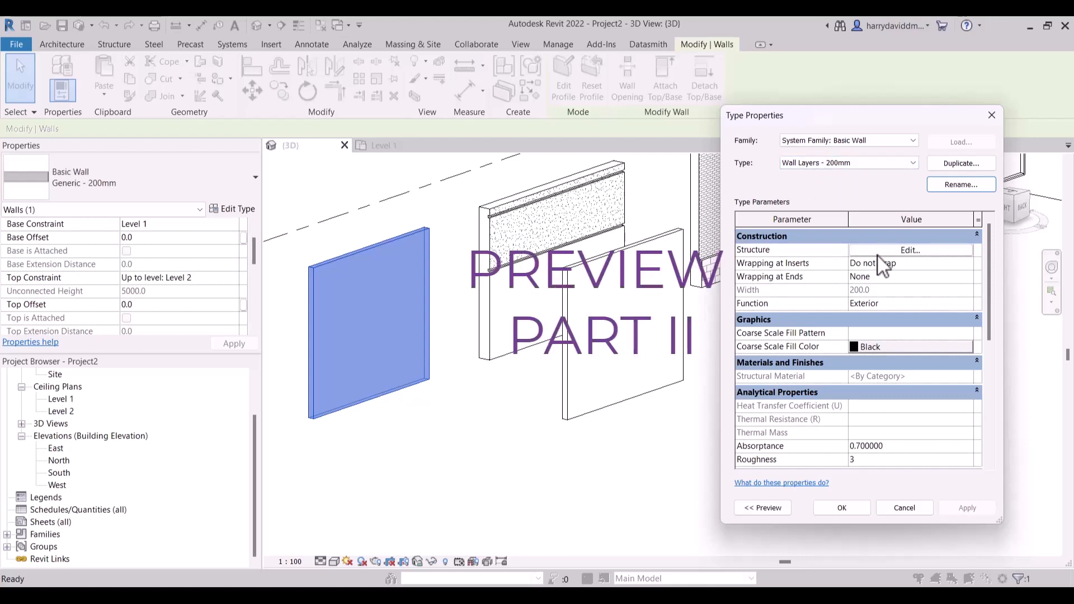
Step: Insert a new layer on the exterior side of the core boundary in the Wall Layers - 200mm structure
left_click(908, 251)
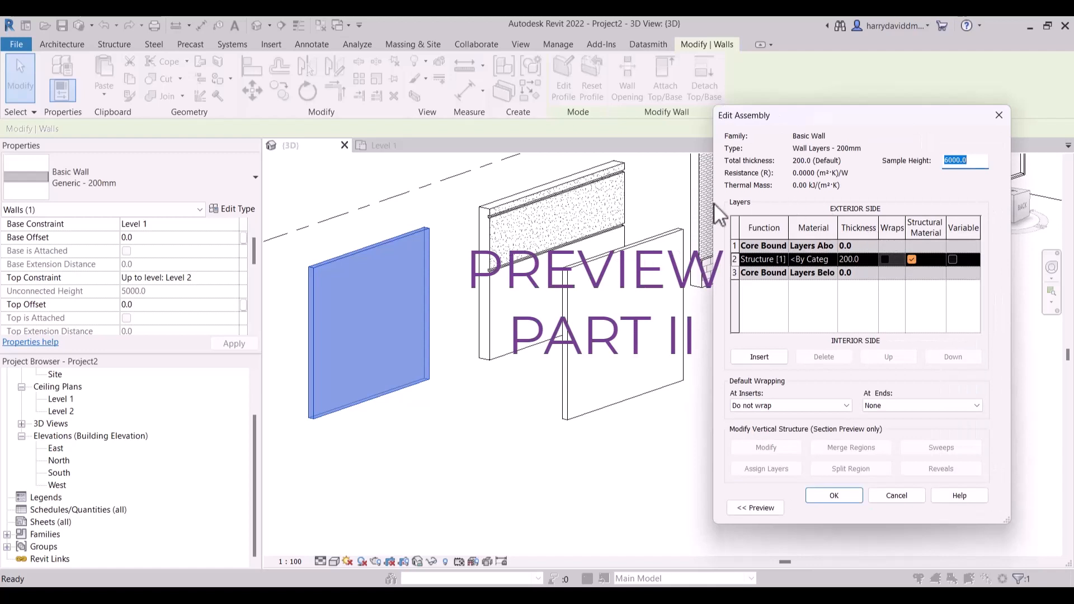
left_click(517, 226)
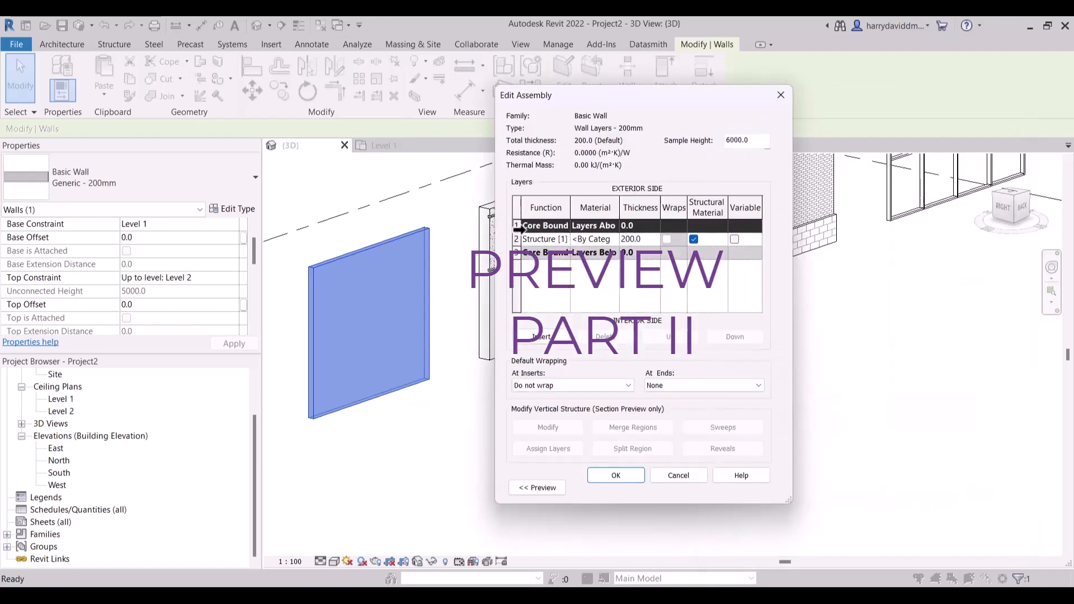
left_click(531, 335)
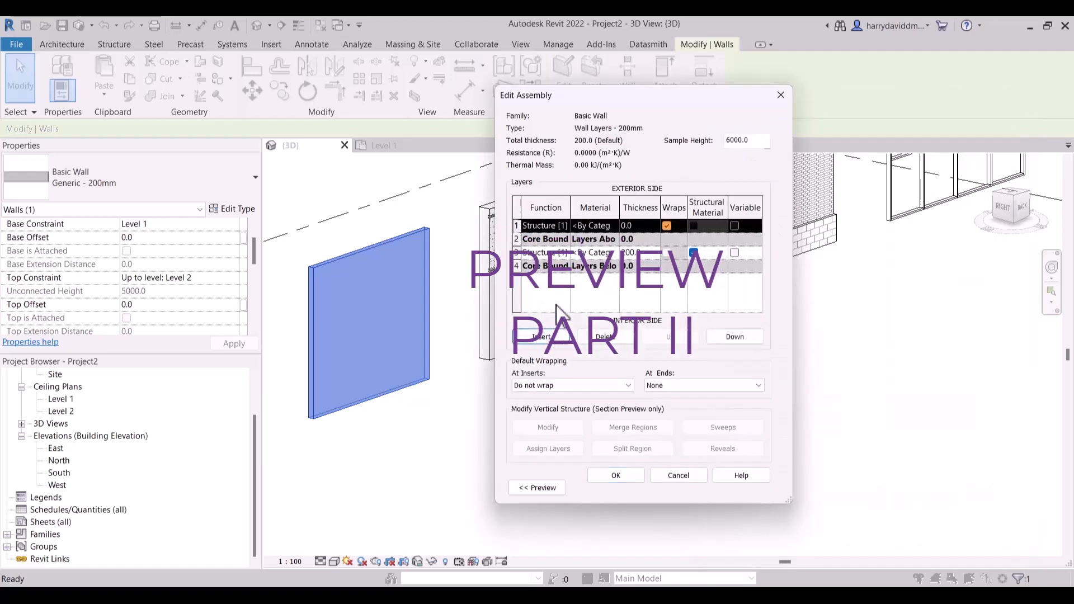